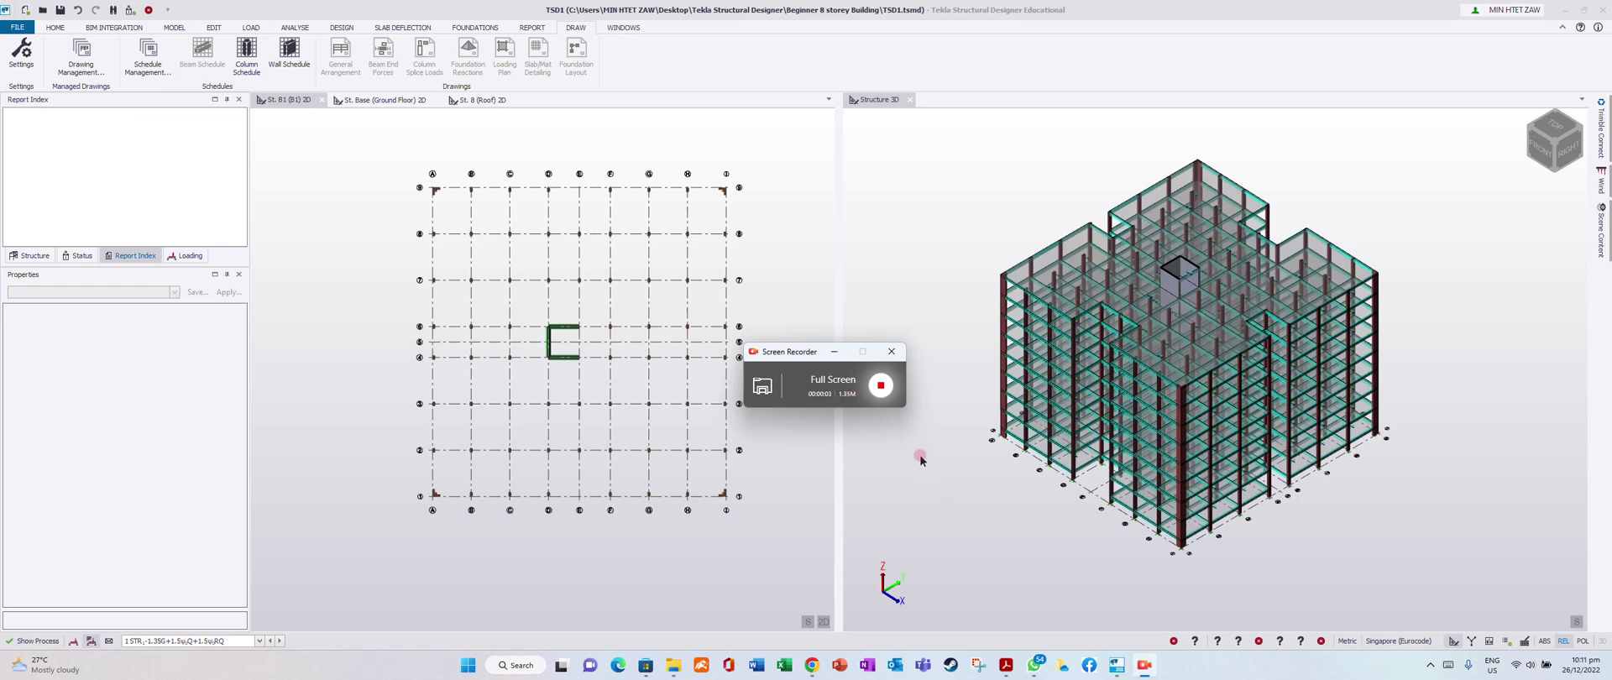
Activate the B1 plan, orbit the 3D model to a low front-right view, and pan the plan slightly left.
click(839, 353)
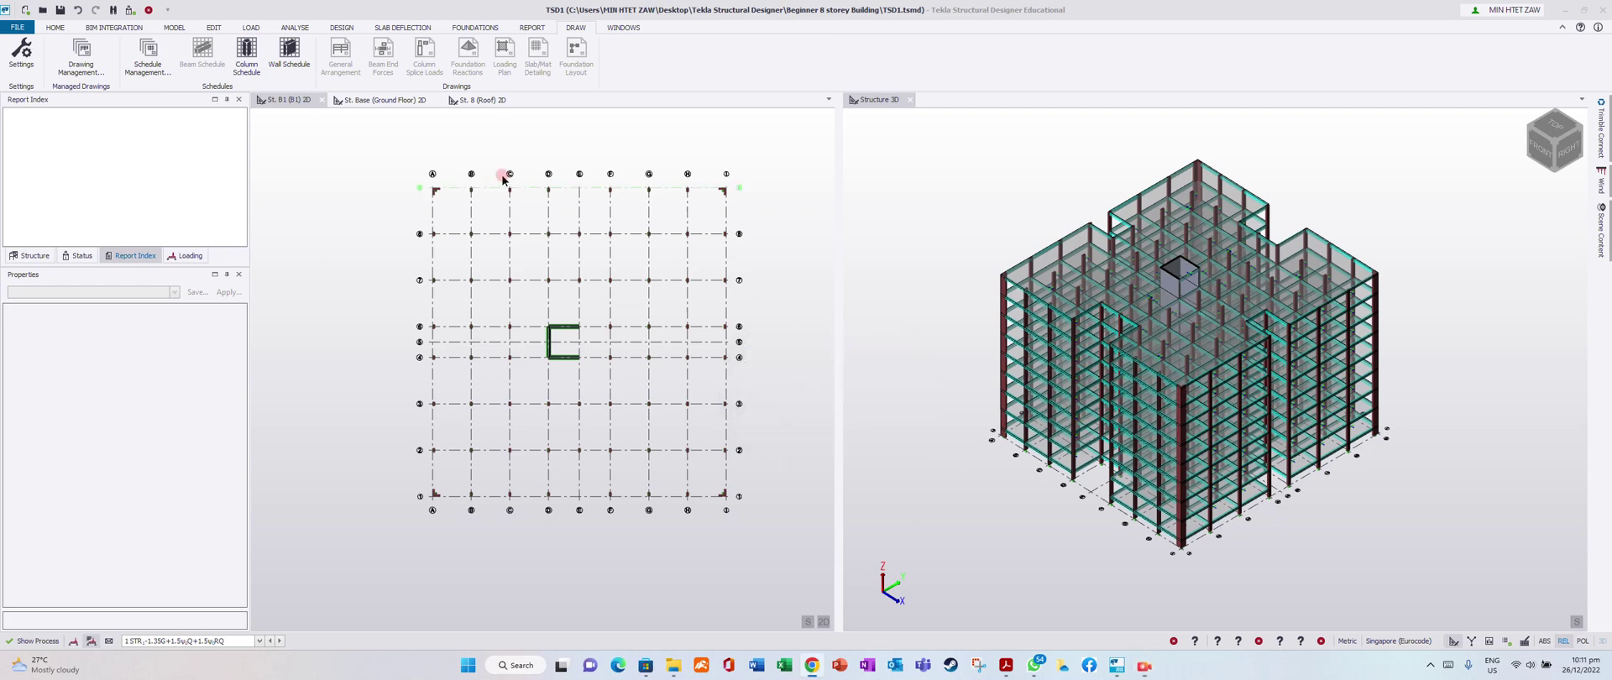
click(281, 100)
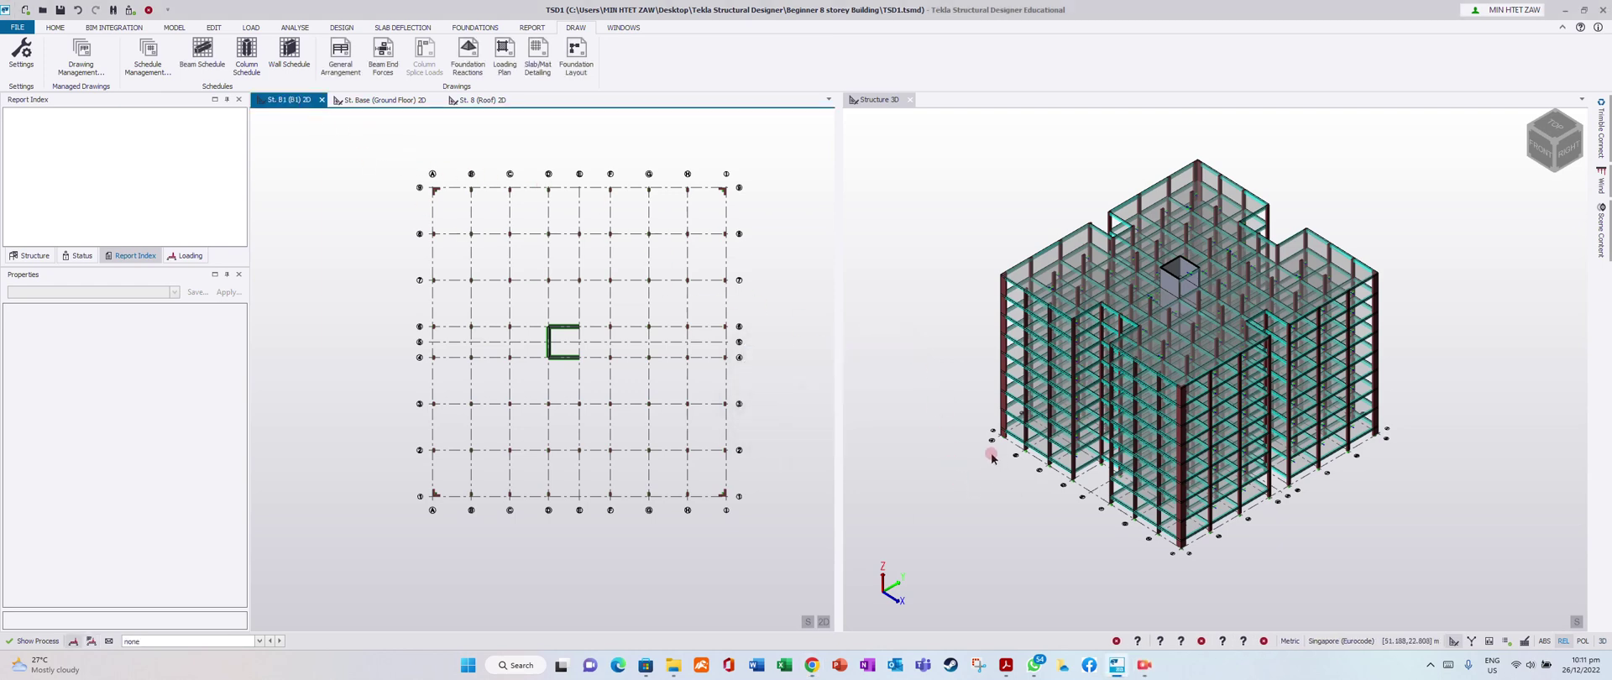
middle_drag(1080, 529, 1036, 464)
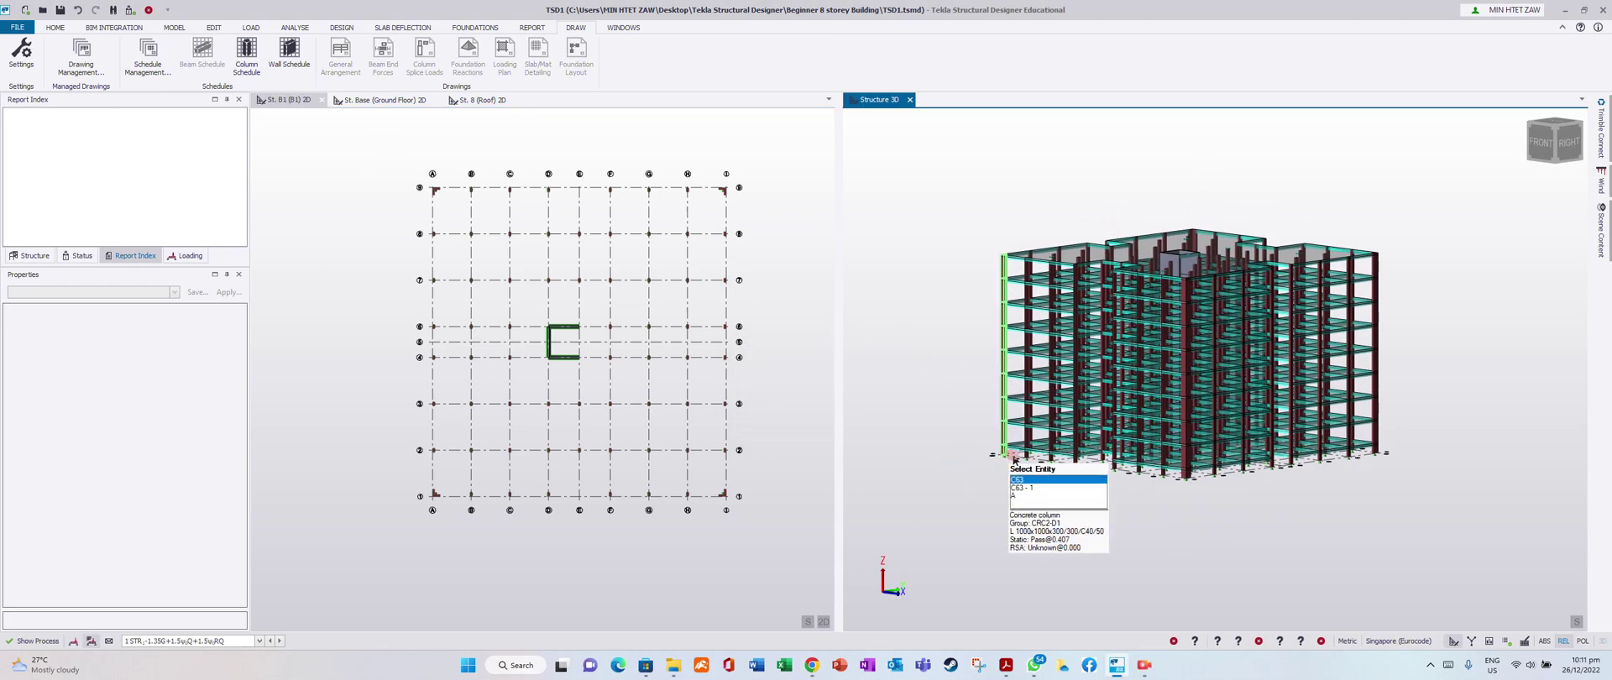
middle_drag(428, 333, 413, 335)
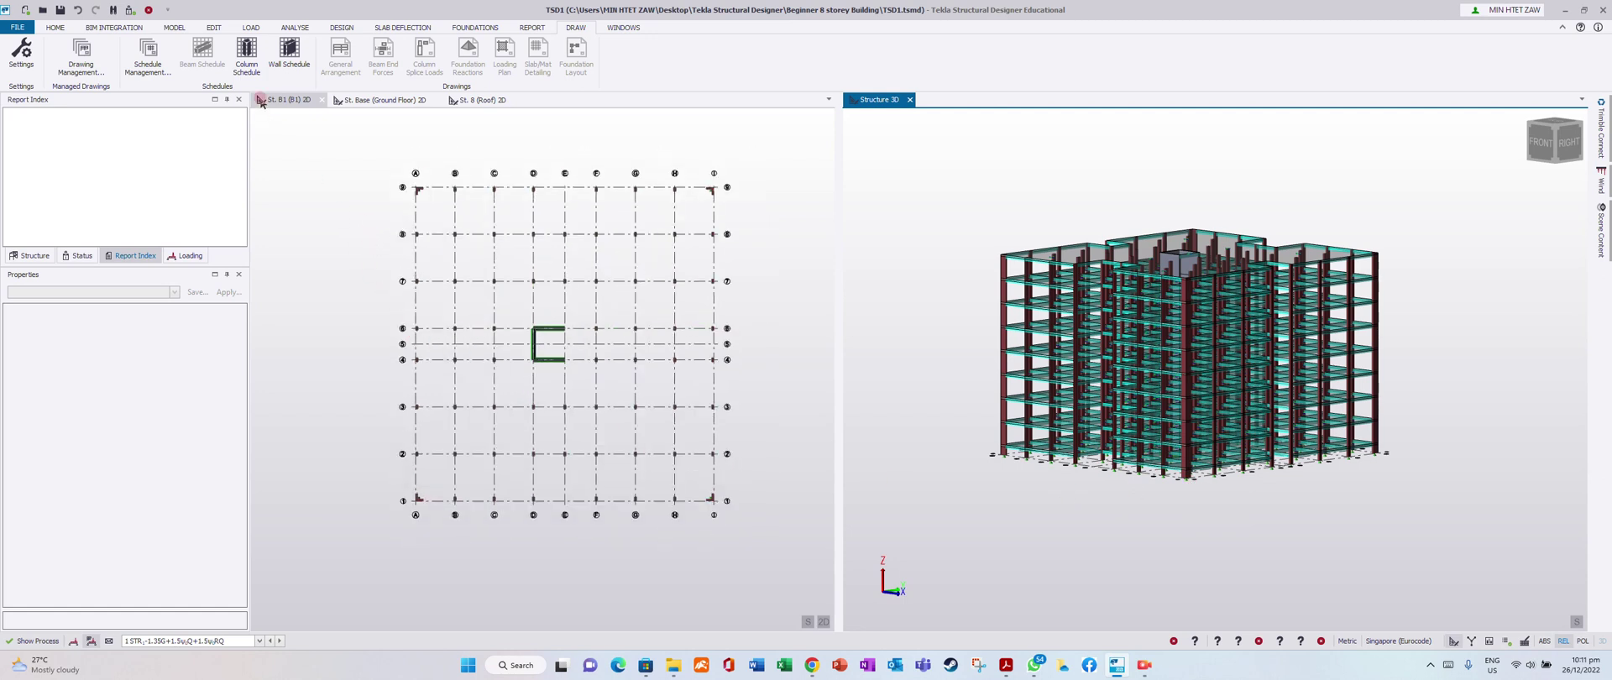
Zoom into the B1 plan to read column C52's design status, then zoom back out to the design commands.
click(476, 28)
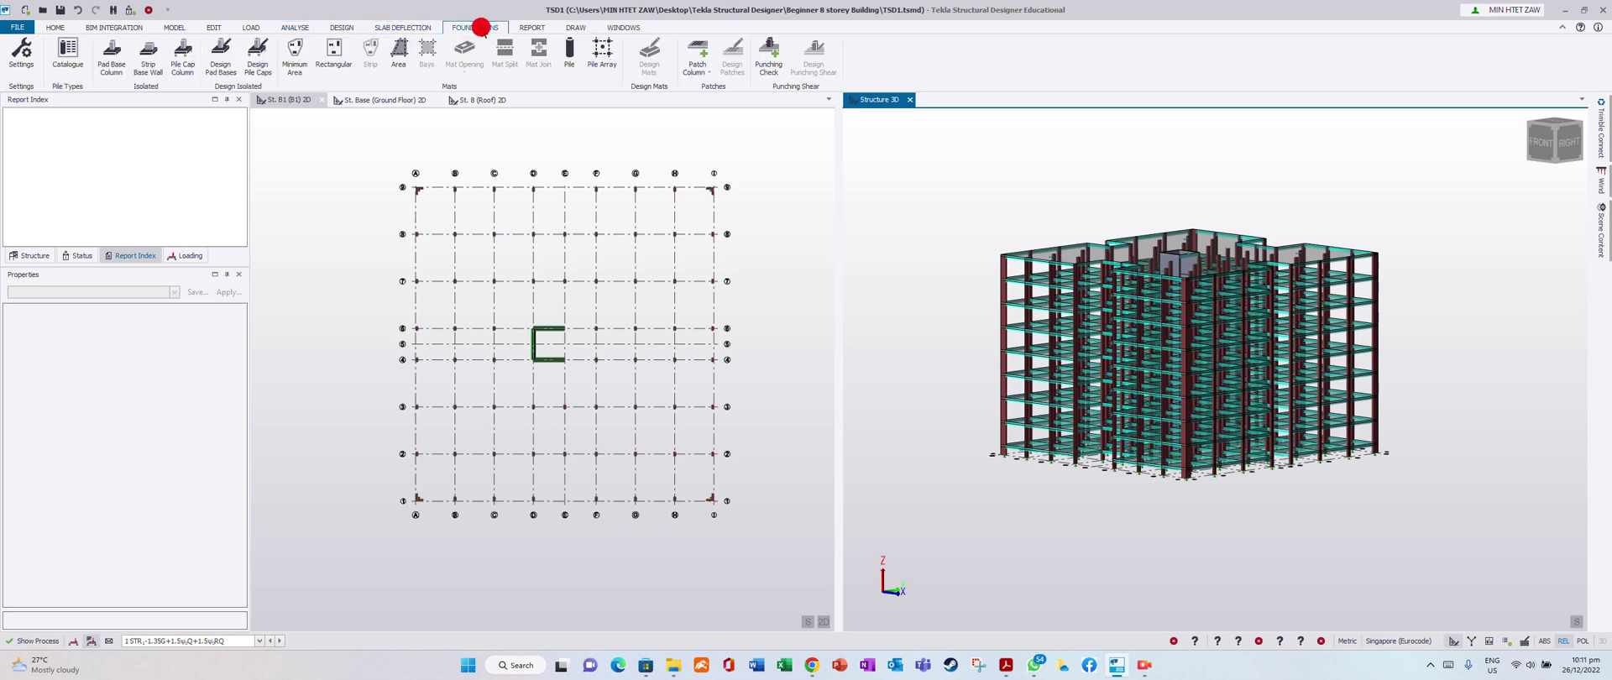
scroll(478, 181, up, 4)
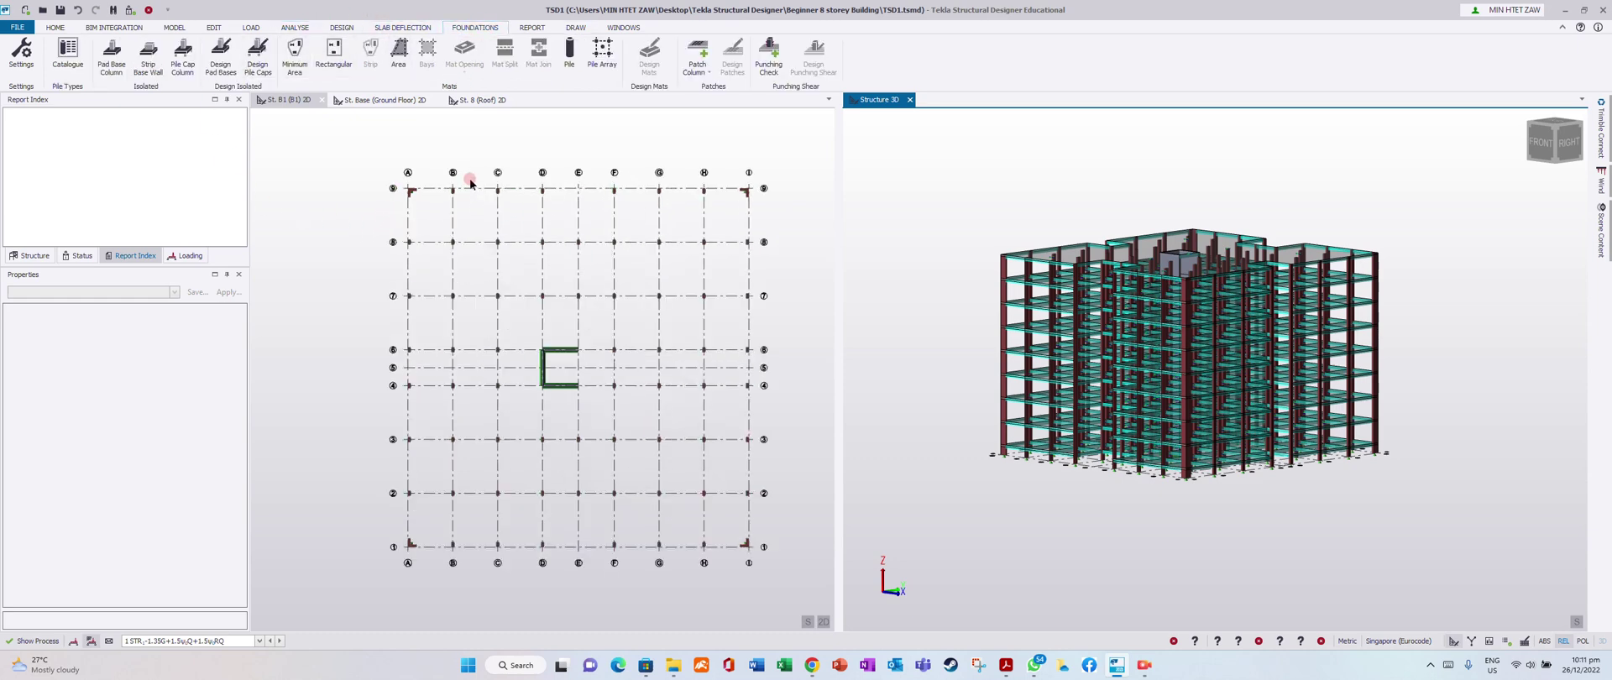
scroll(369, 201, down, 3)
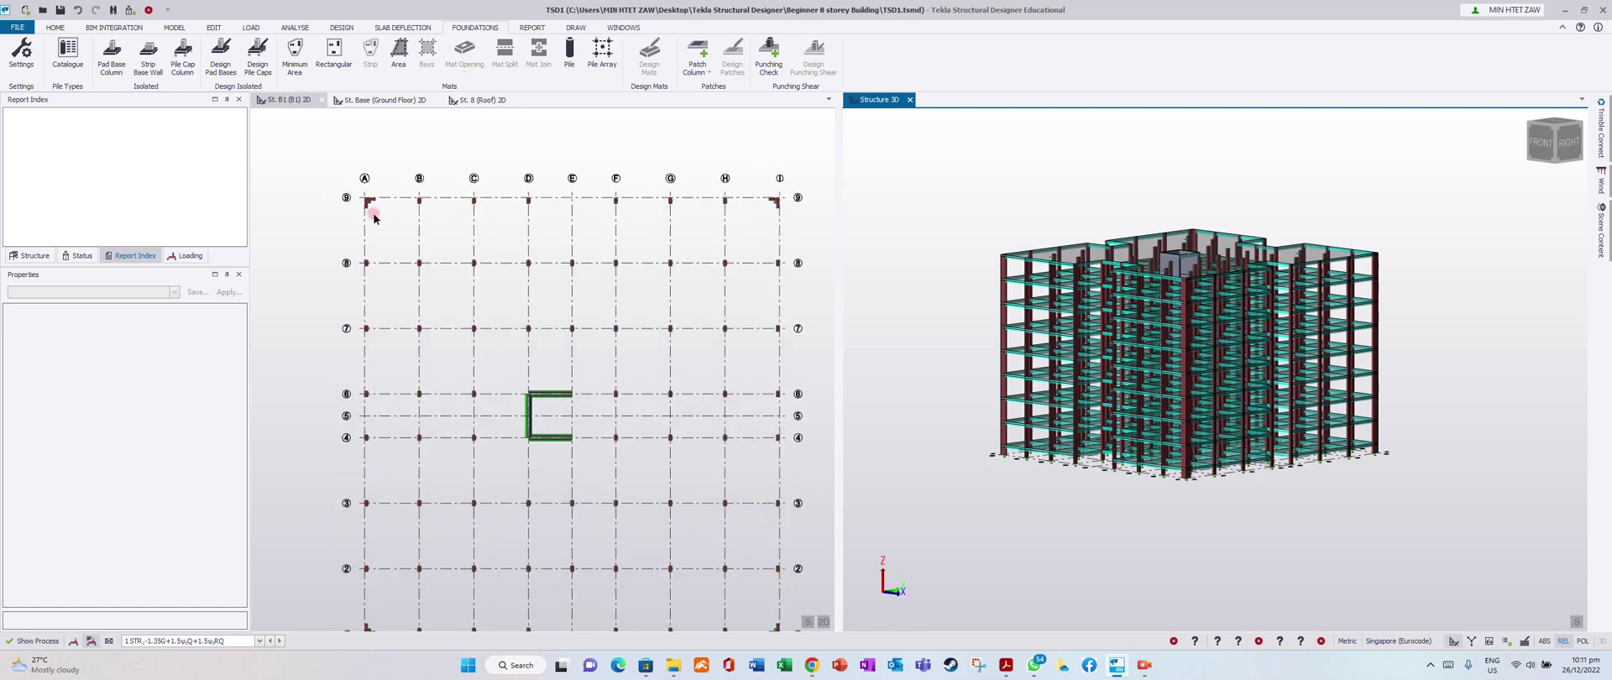
scroll(374, 202, up, 4)
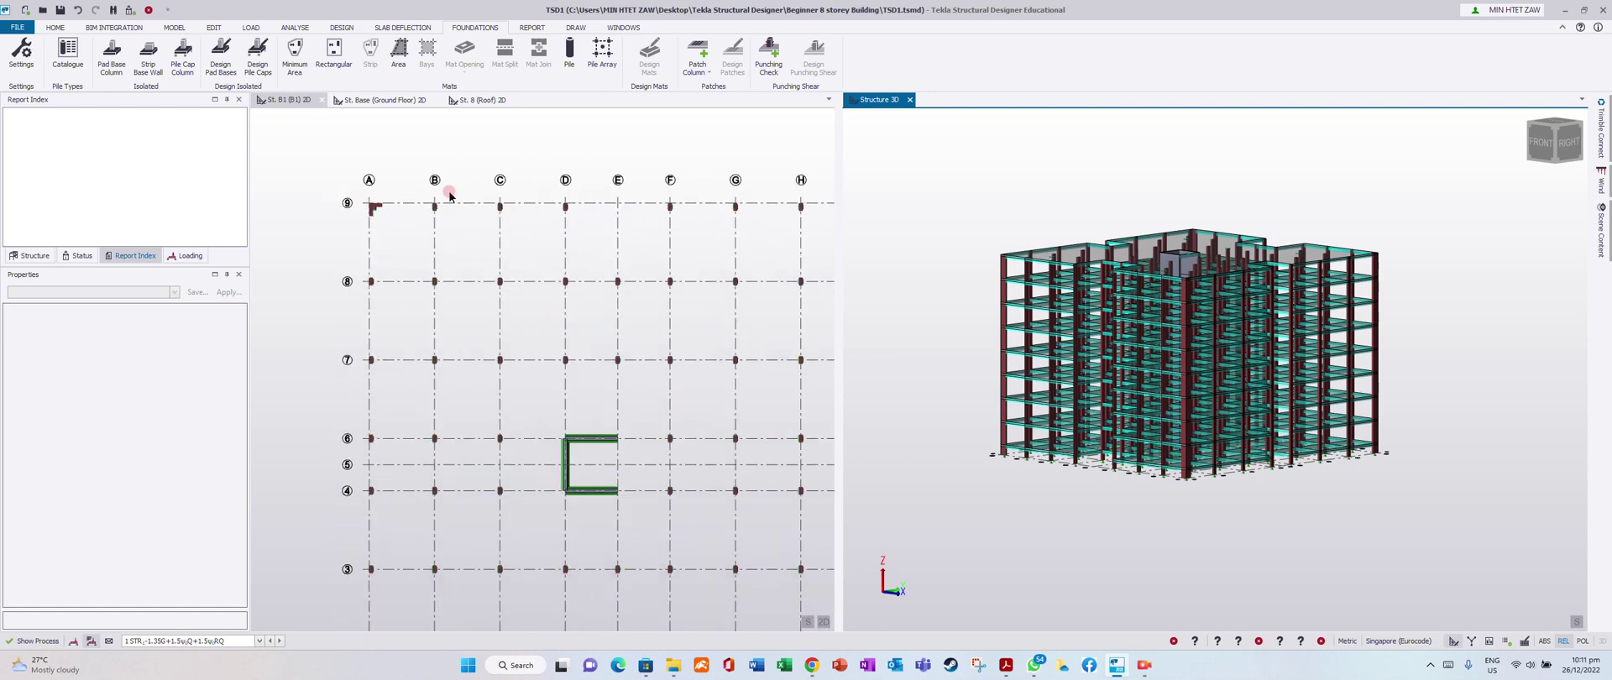
scroll(509, 246, up, 2)
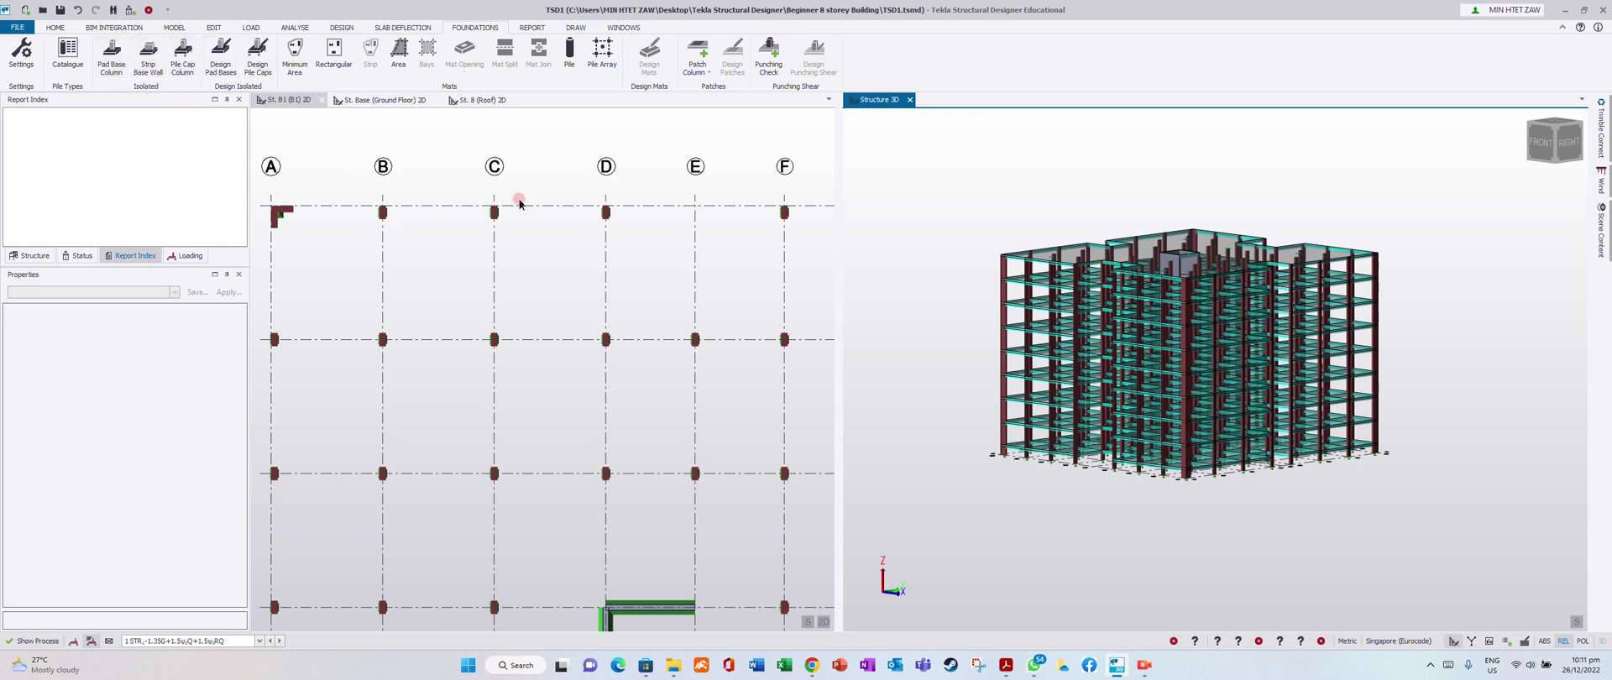
mouse_move(496, 217)
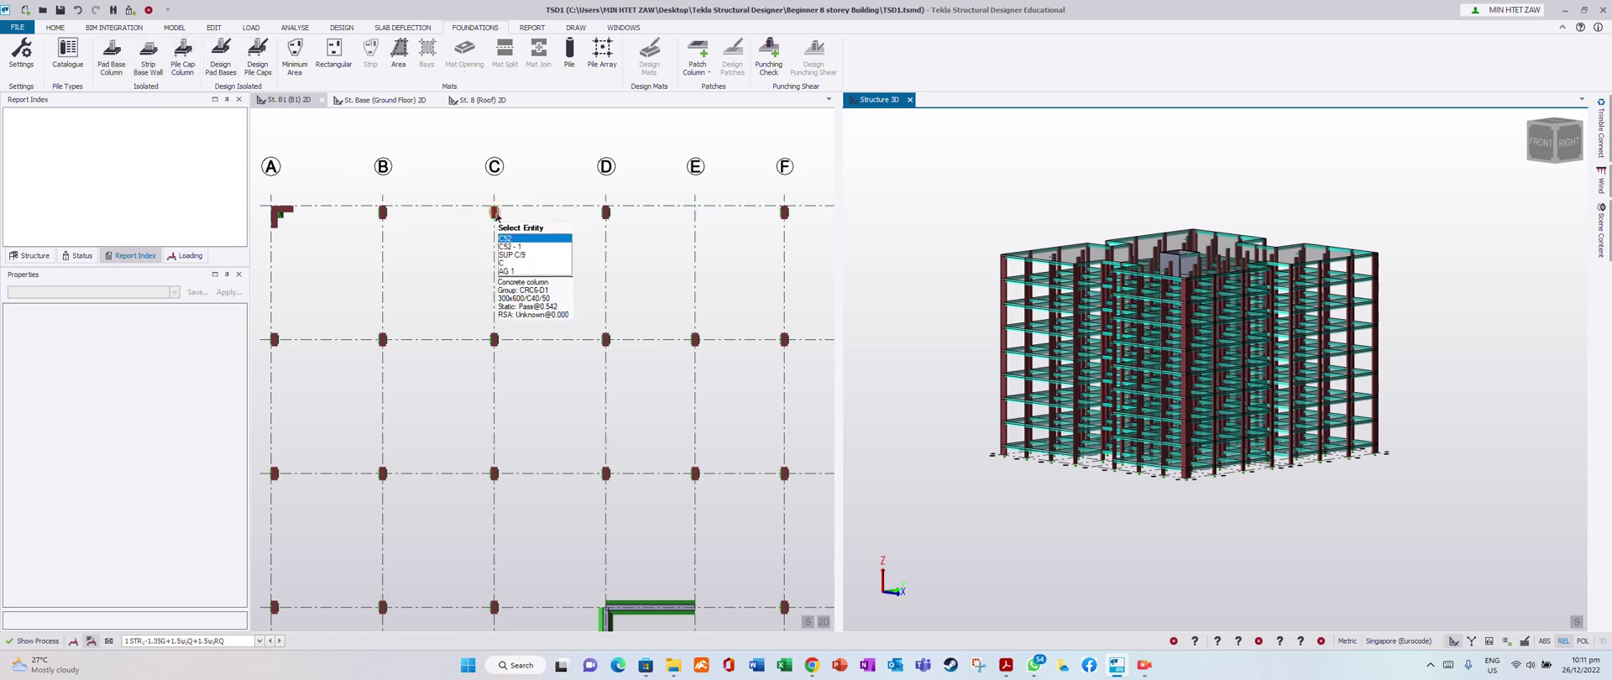
scroll(497, 215, down, 4)
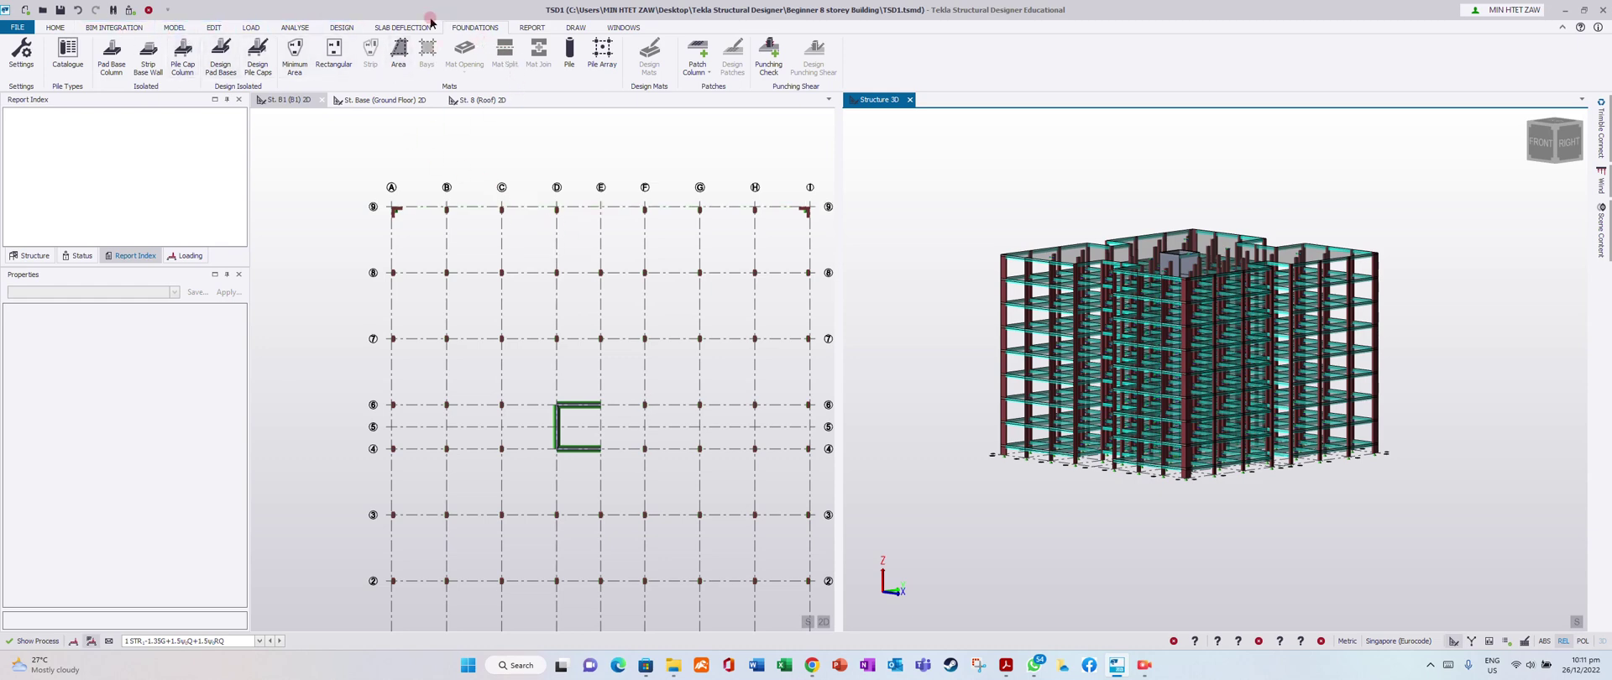
click(341, 27)
Open Design Settings at Concrete > Foundations > General with Isolated Foundations expanded.
click(23, 55)
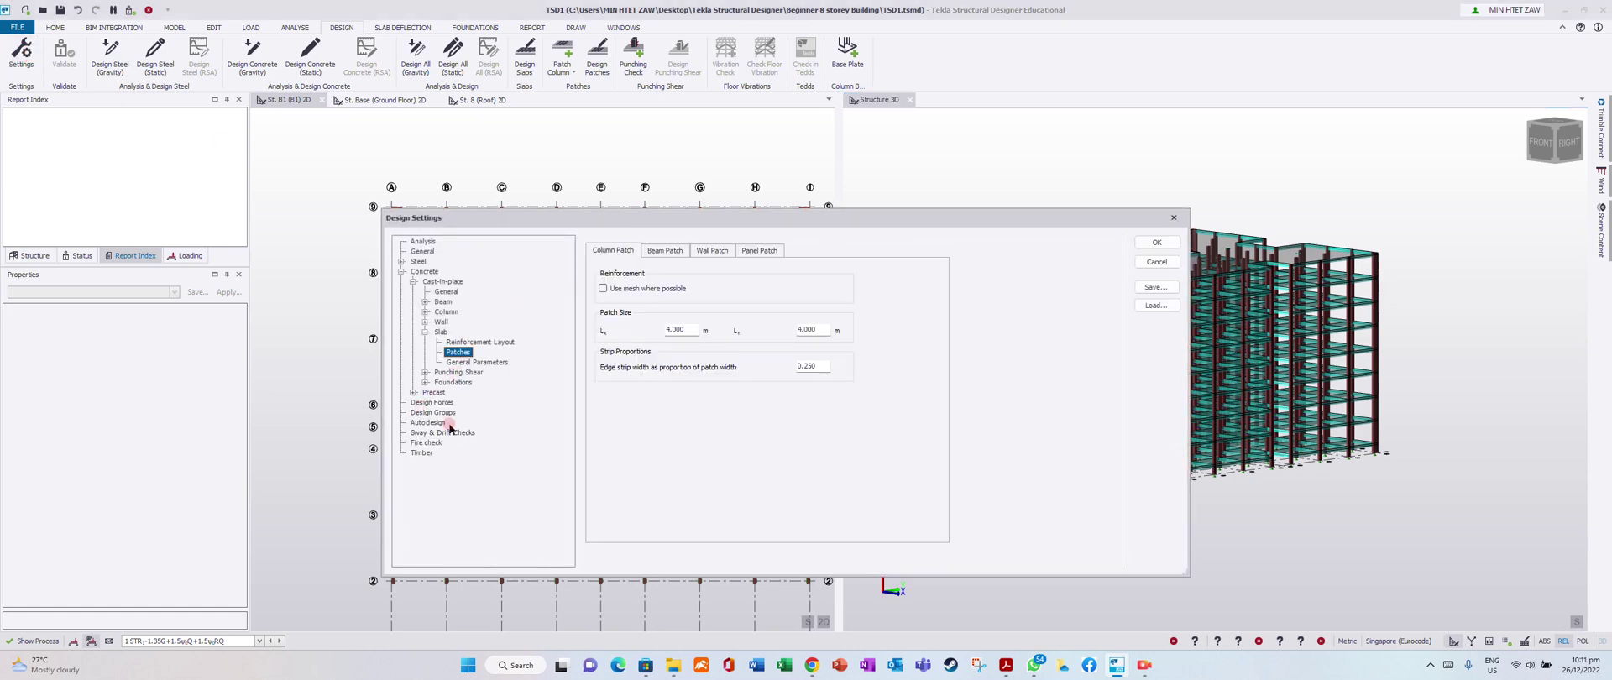
click(426, 382)
click(458, 392)
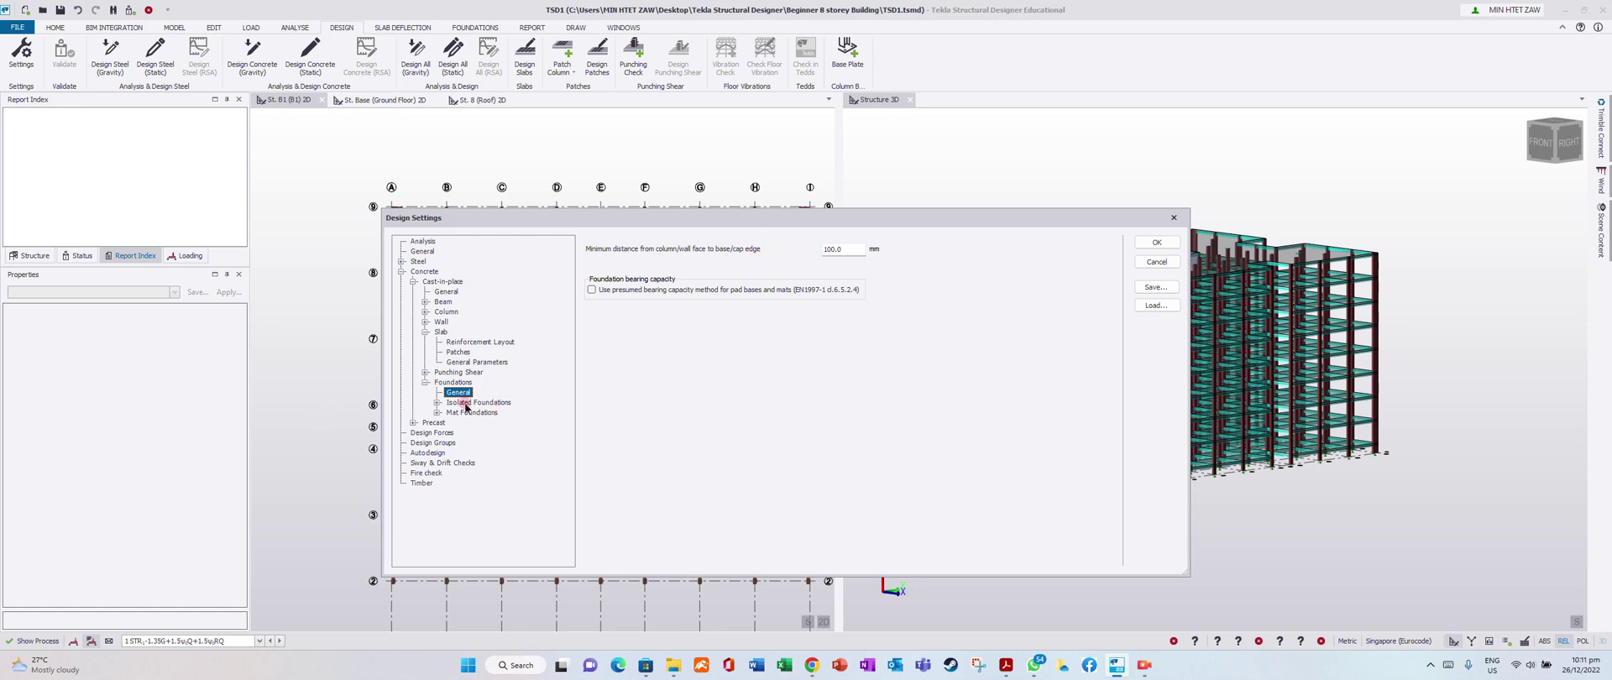
click(437, 402)
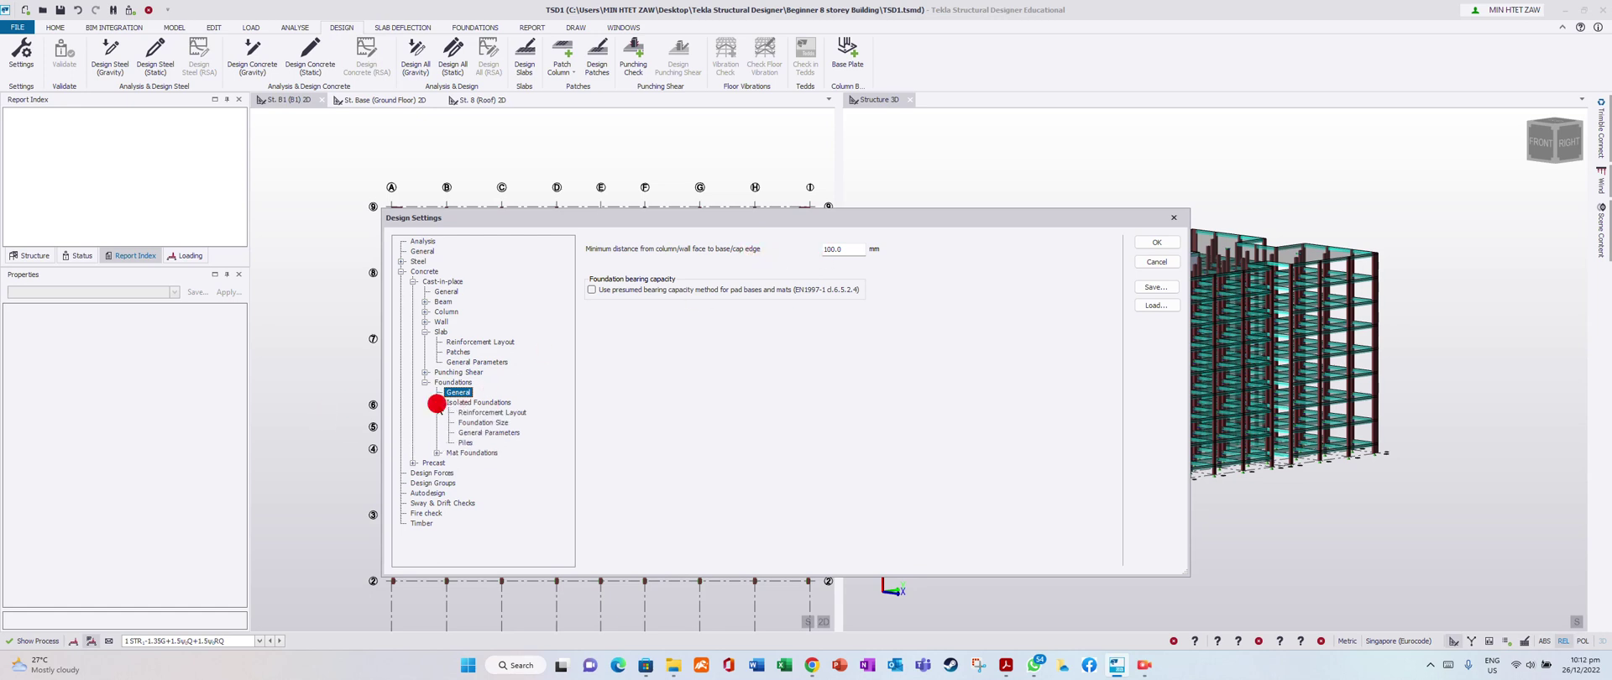
Set the pad base maximum loose bar size to 32, keeping the minimum at 13.
click(493, 412)
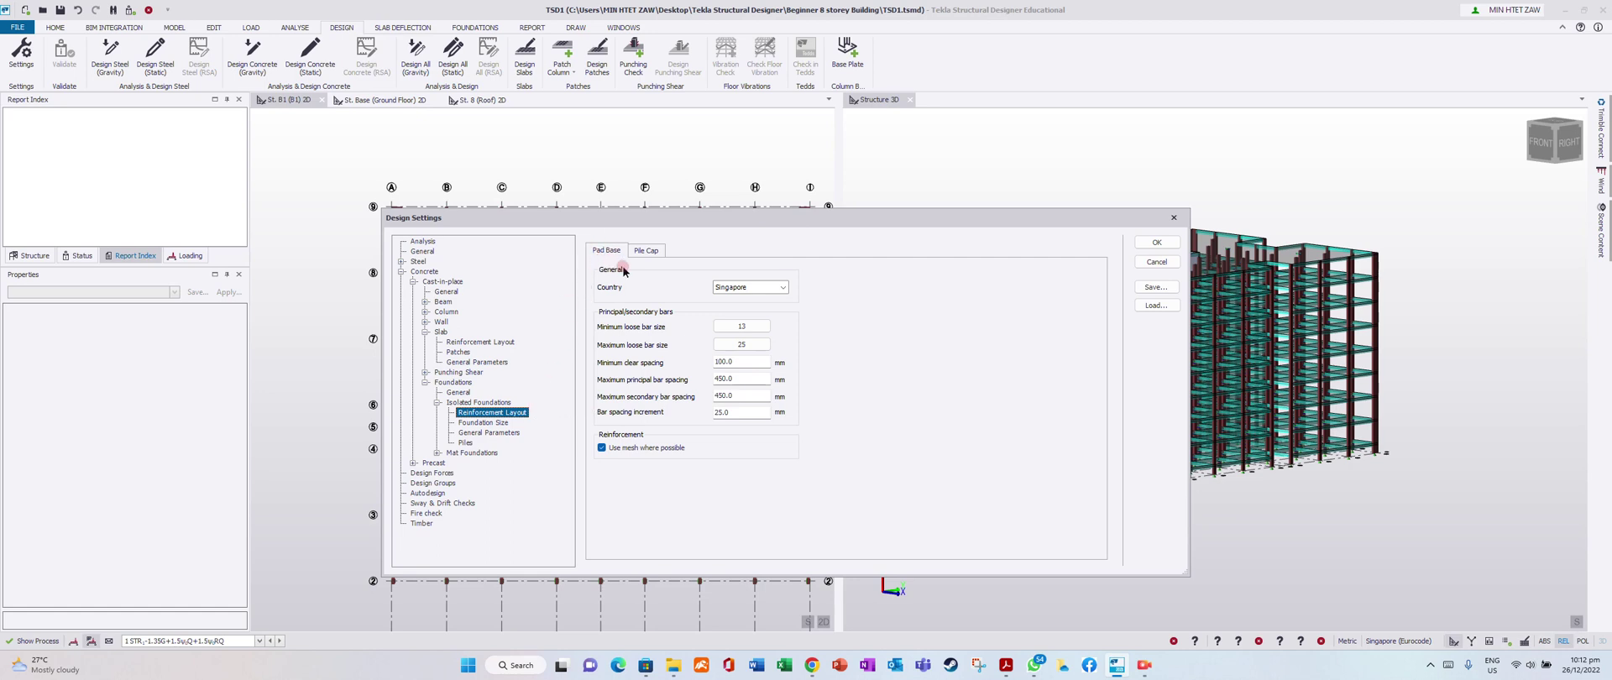
click(744, 326)
click(759, 325)
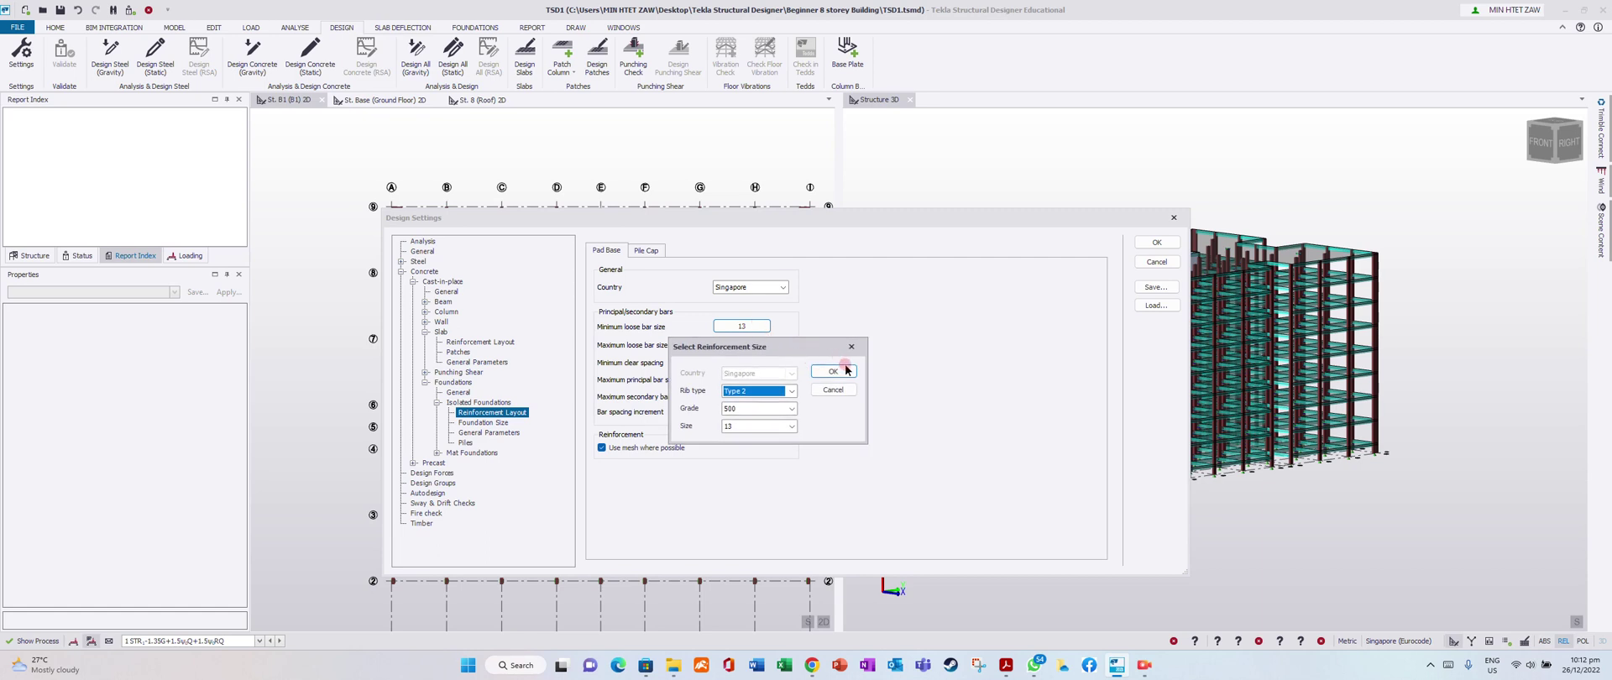
click(846, 369)
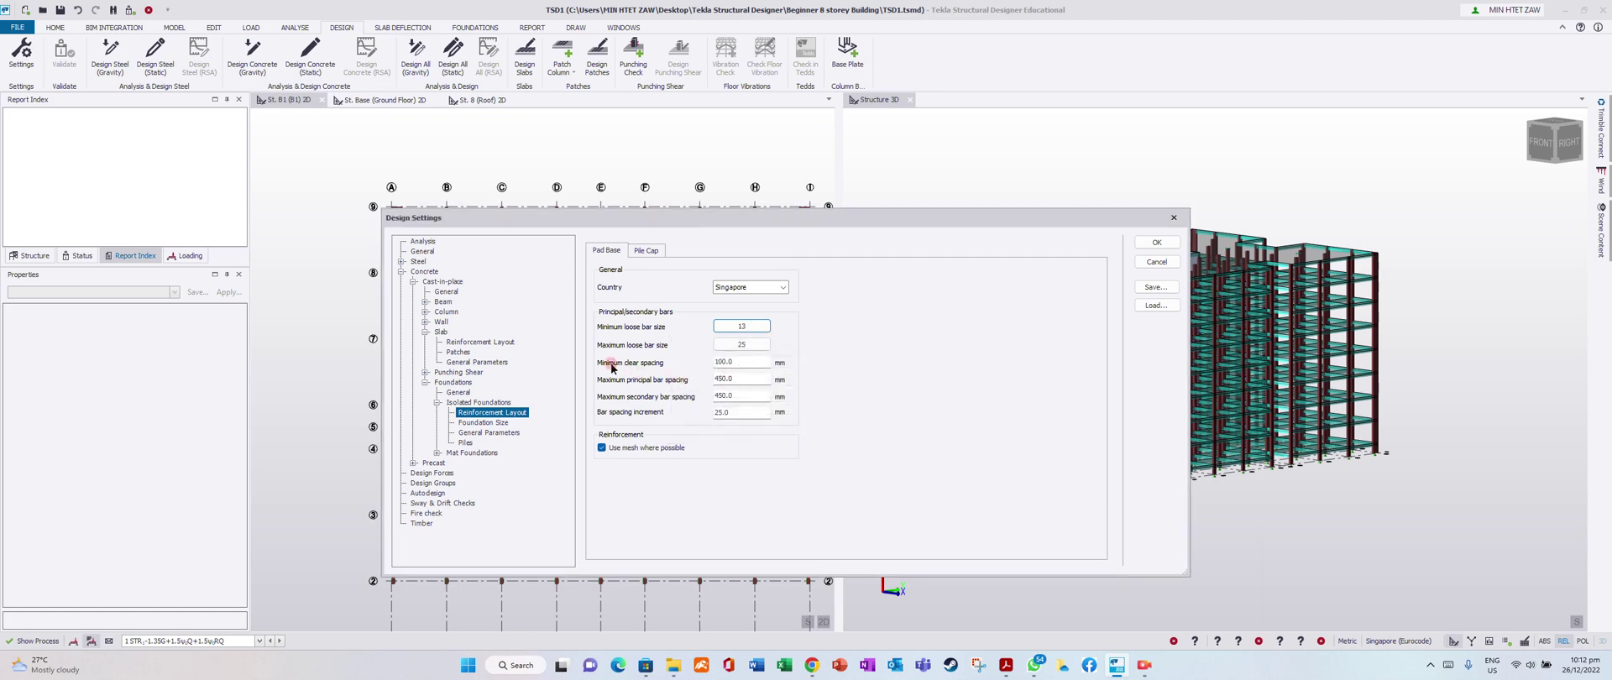
click(745, 361)
click(743, 348)
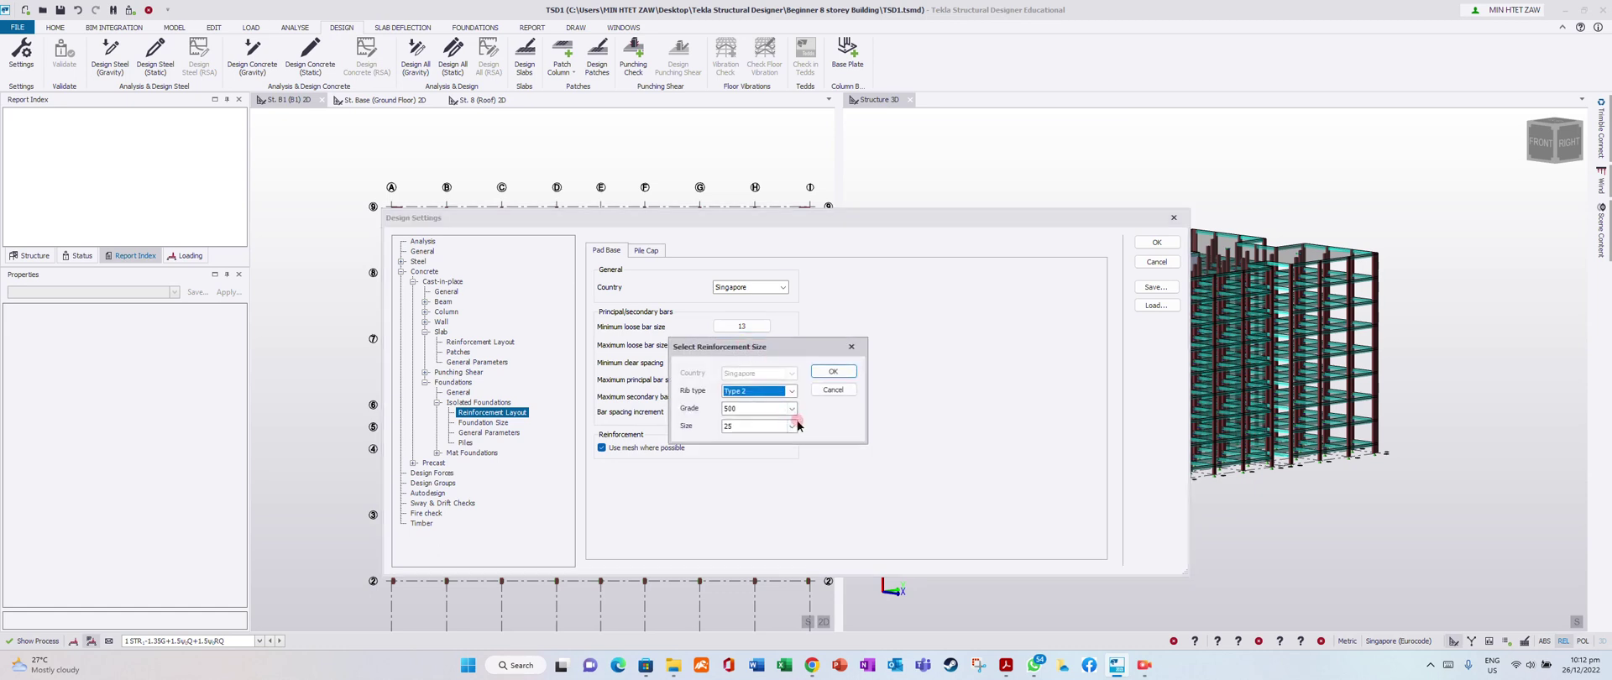
click(795, 425)
click(762, 472)
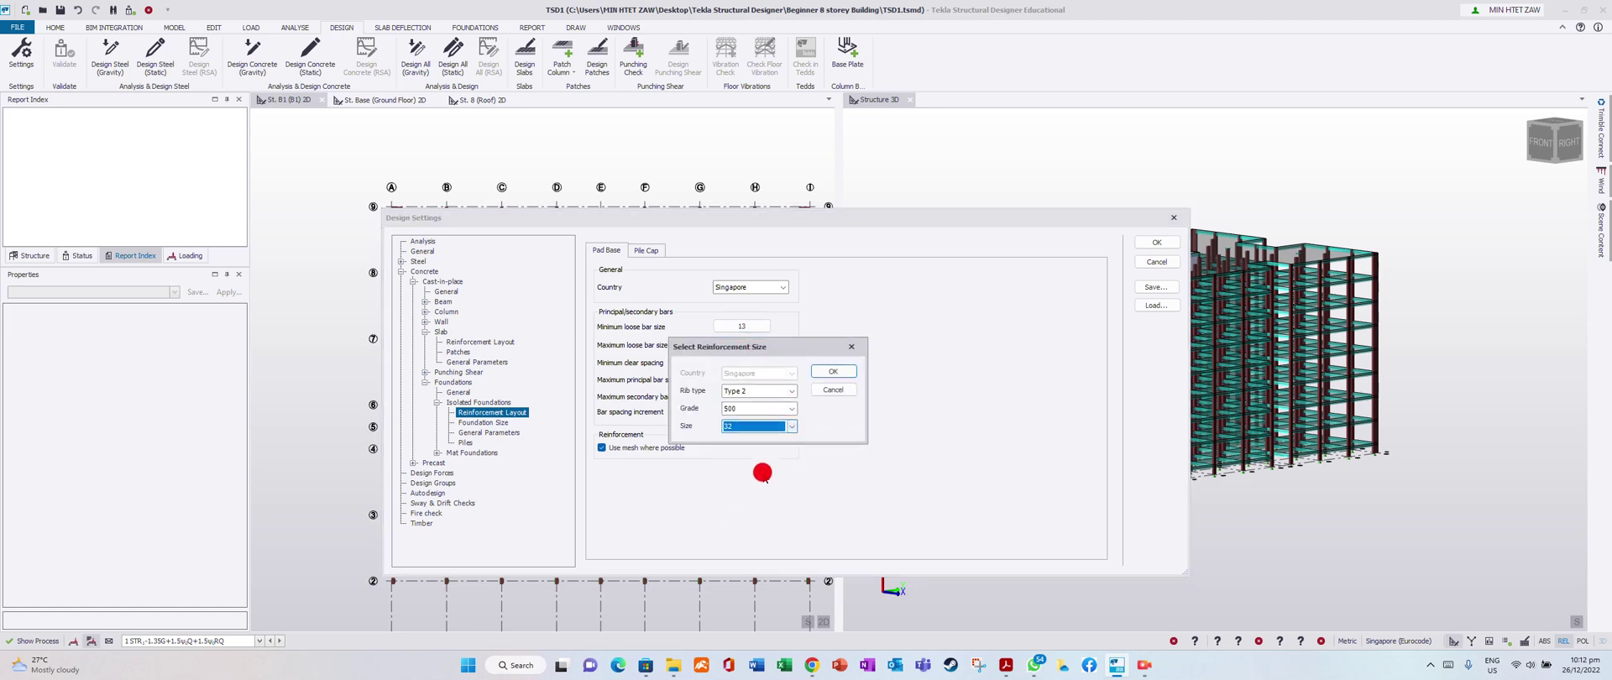
click(830, 366)
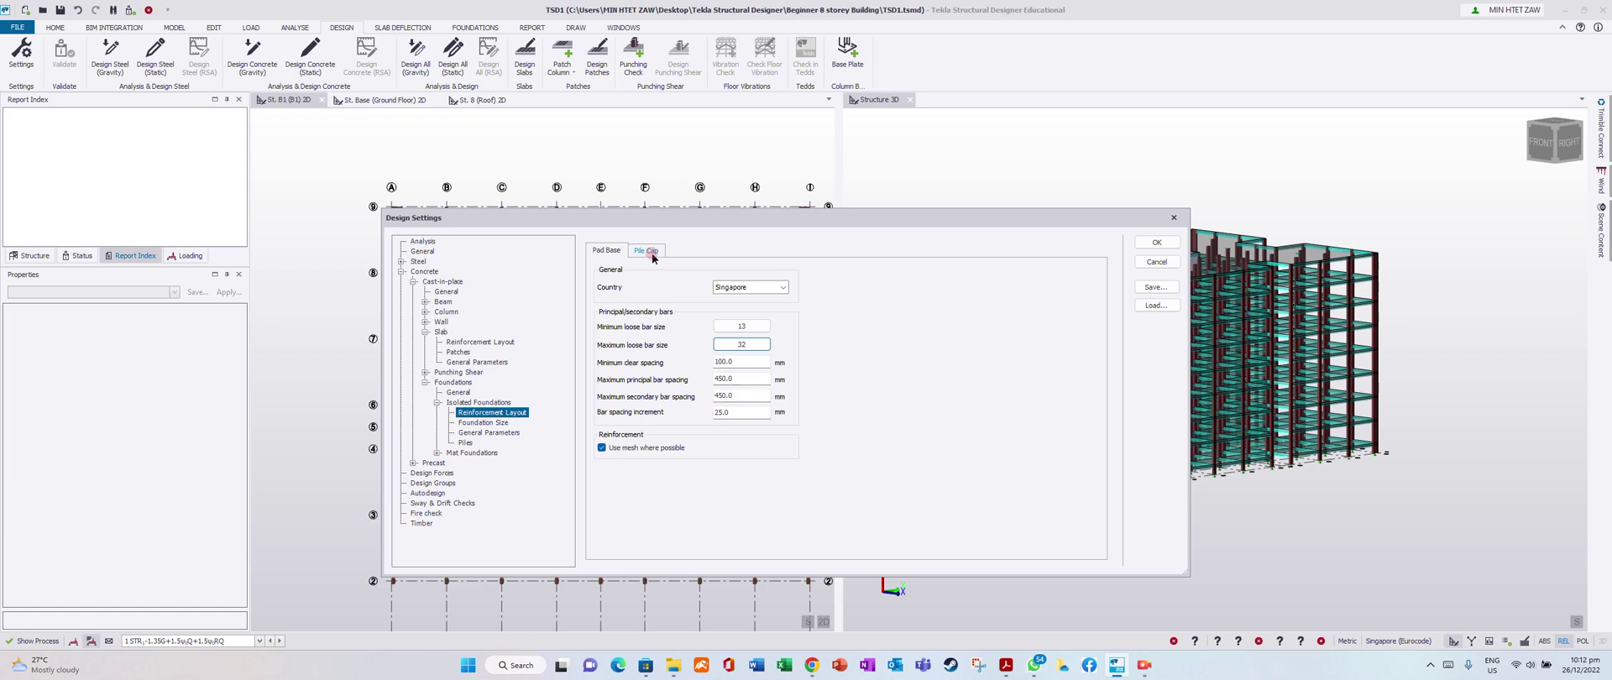
Set the pile cap maximum loose bar size to 32 and apply the settings.
click(645, 250)
click(760, 345)
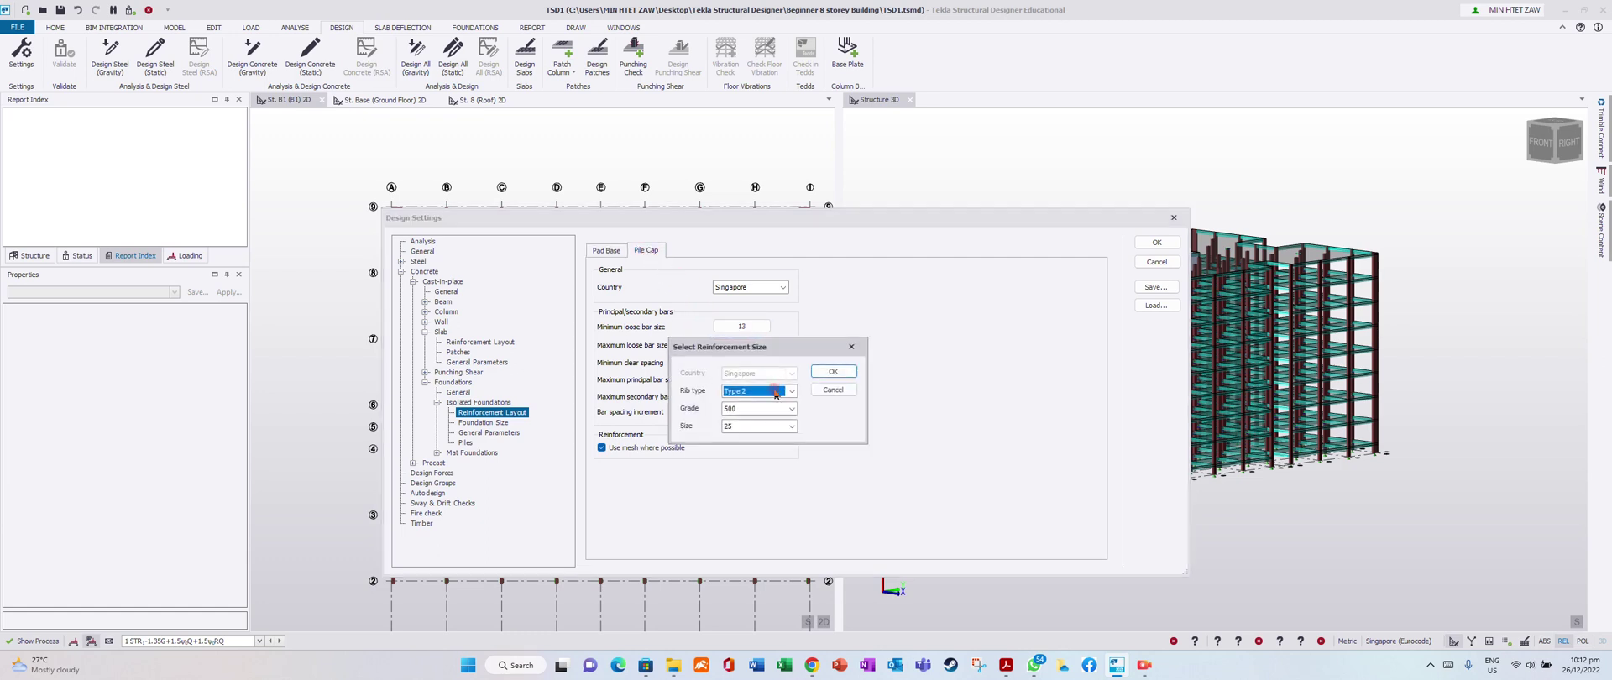
click(790, 425)
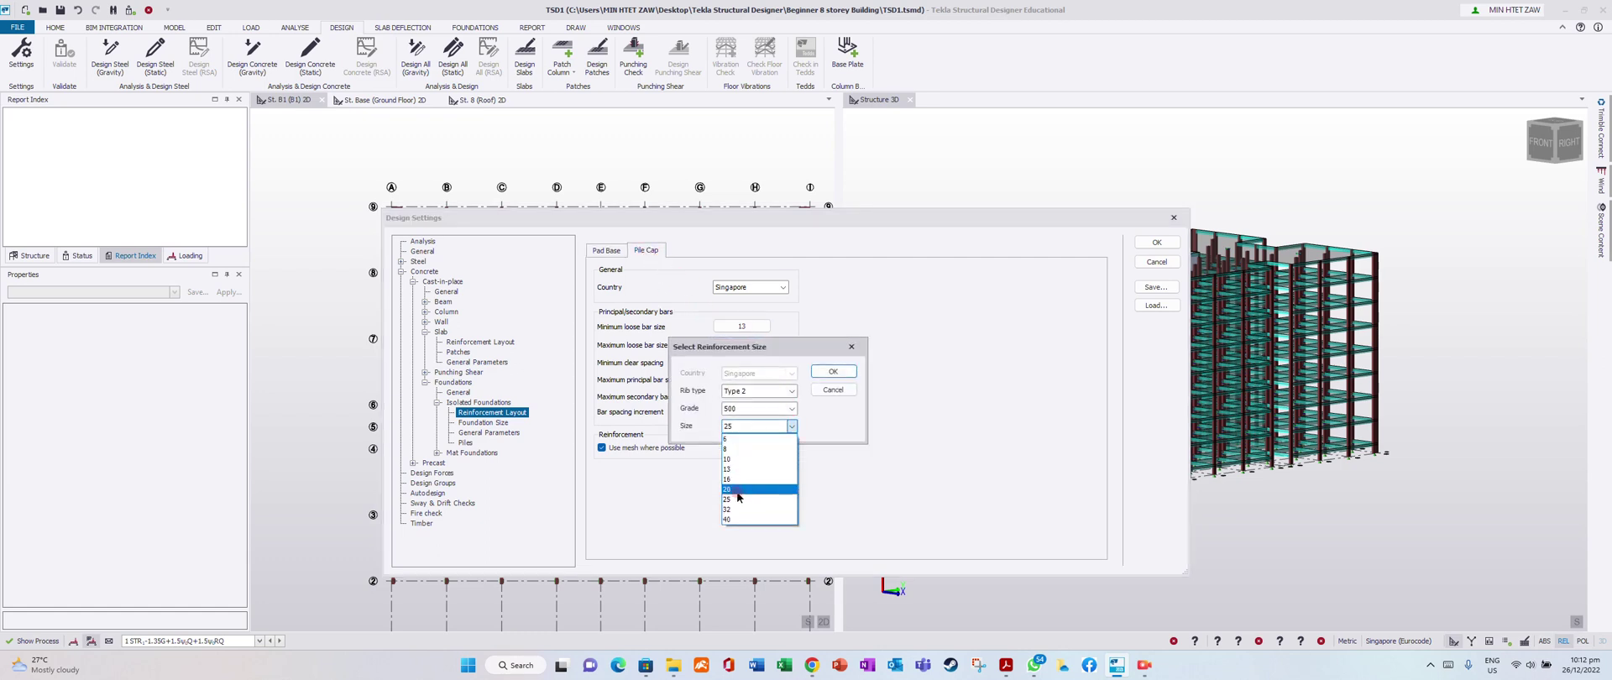
click(739, 510)
click(832, 371)
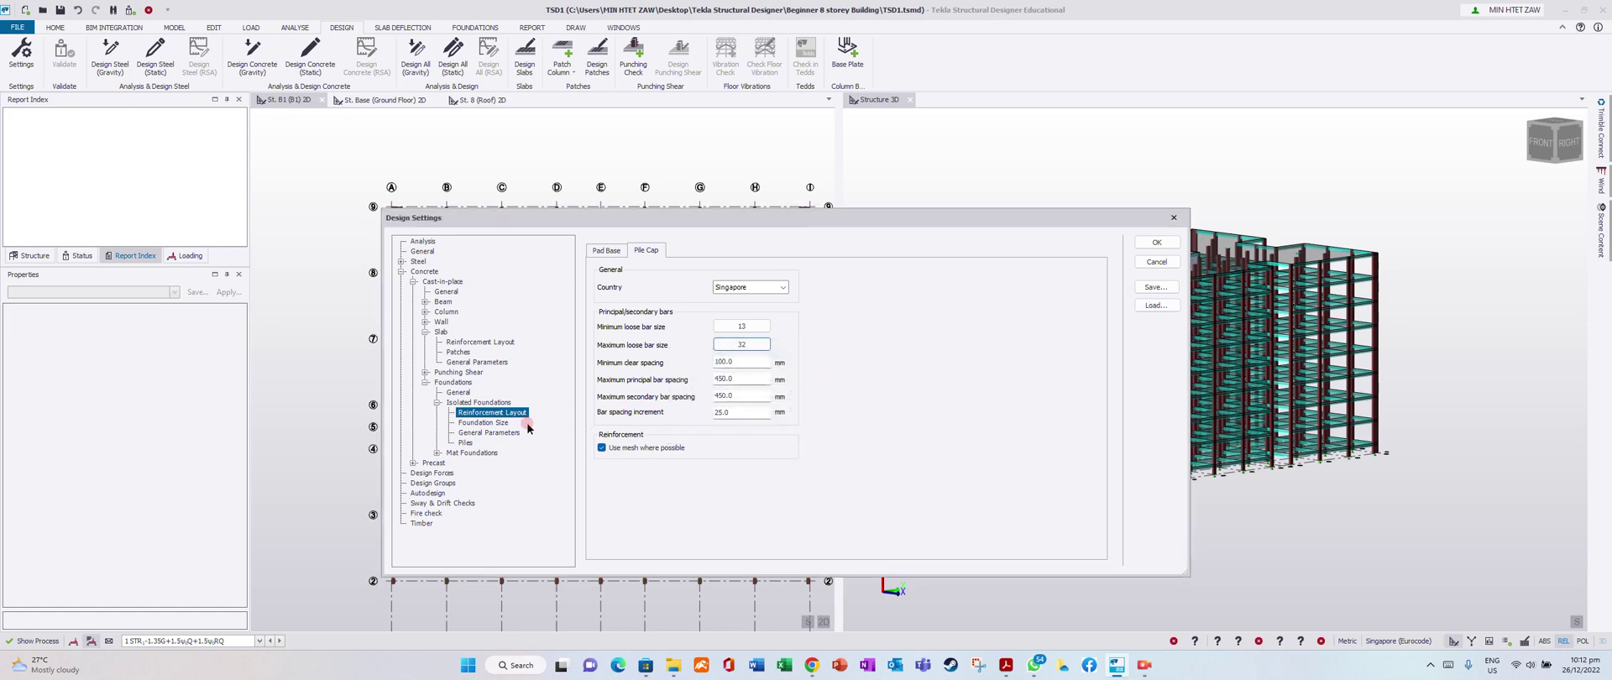
click(1156, 242)
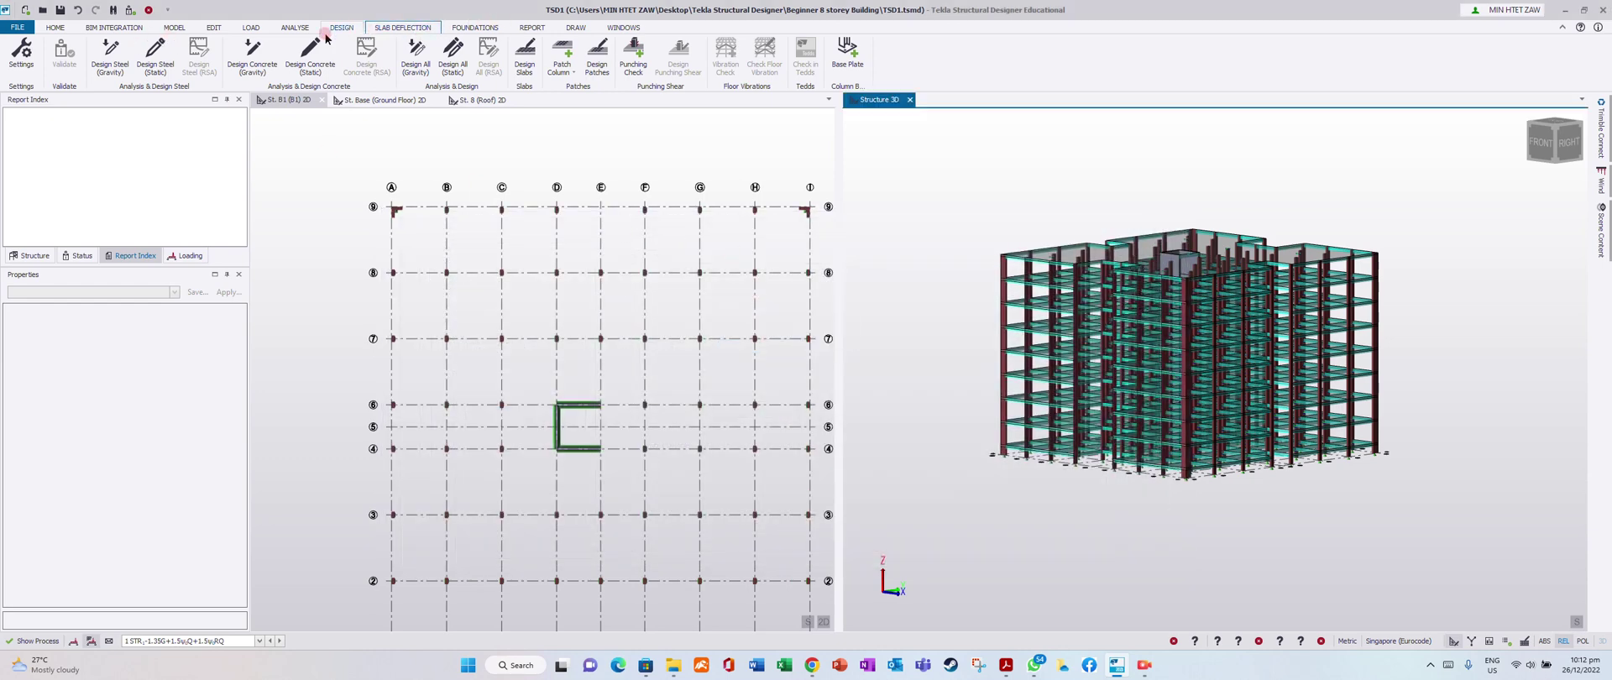
Reopen Design Settings and enter 2500 as the pad base maximum depth under Foundation Size.
click(17, 67)
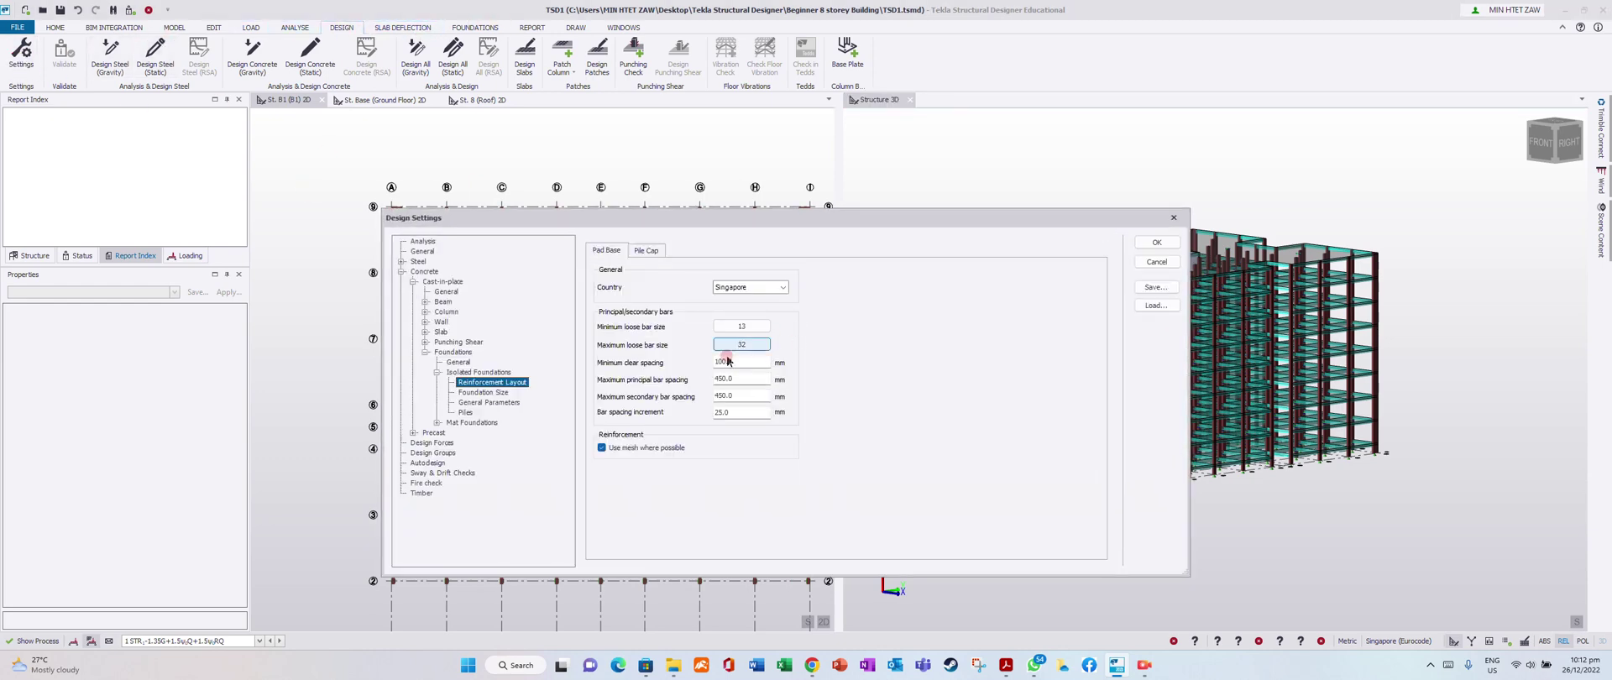
click(471, 391)
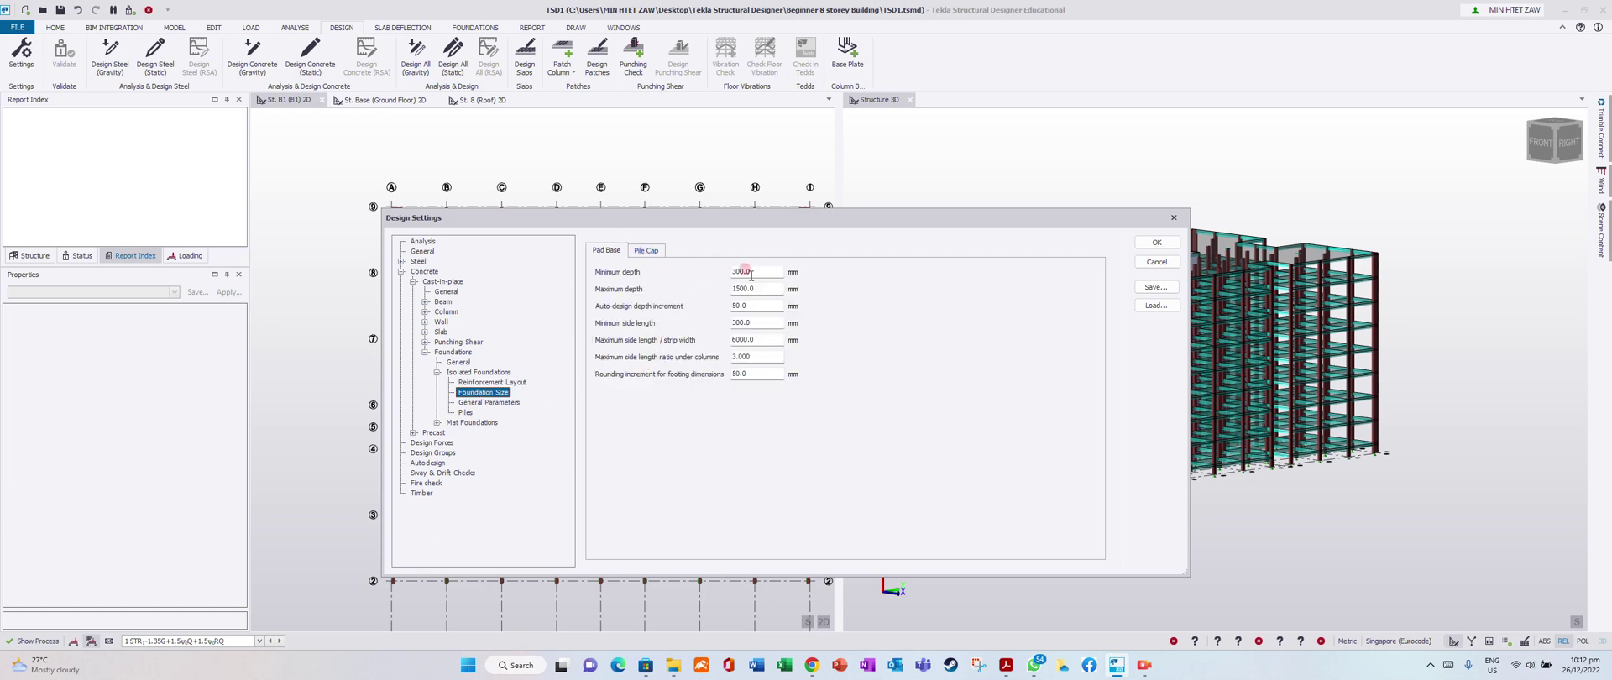
drag(758, 287, 732, 287)
text(2500)
Commit the 2500 mm pad base depth and set the pile cap maximum depth to 2500 mm.
click(751, 357)
click(739, 374)
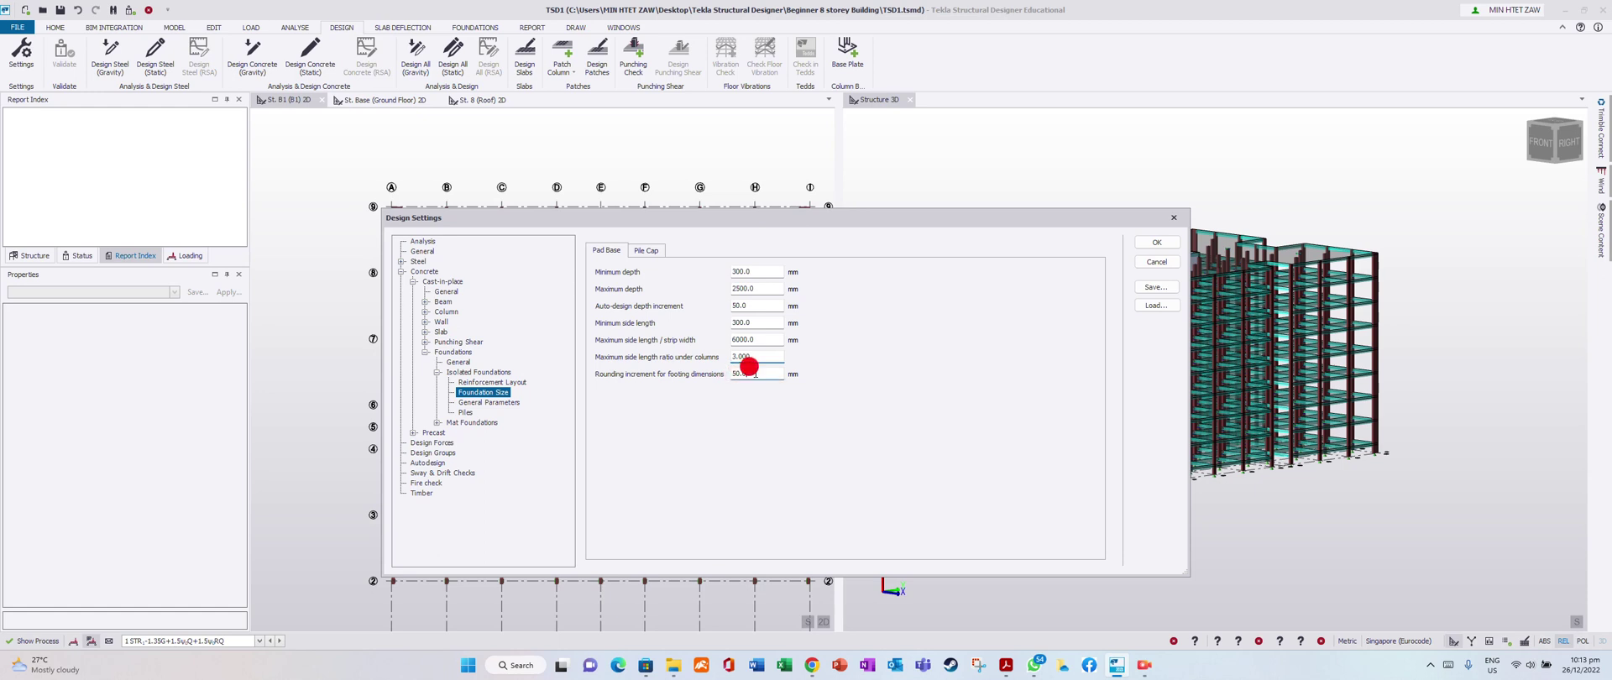
click(648, 252)
click(746, 275)
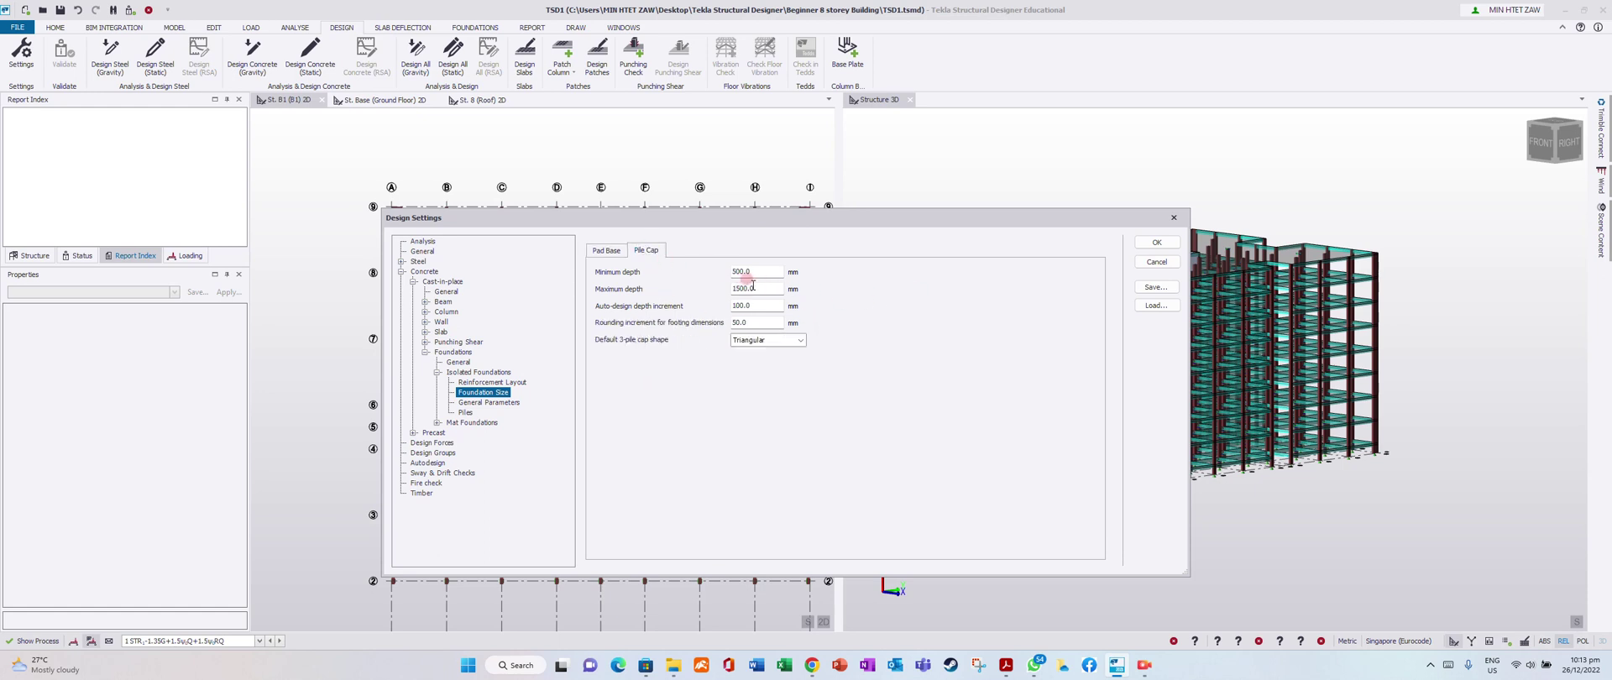
key(Tab)
text(2500)
click(734, 306)
Set the pile cap auto-design depth increment to 50 and keep the 3-pile cap shape Triangular.
drag(751, 305, 716, 298)
text(50)
click(796, 340)
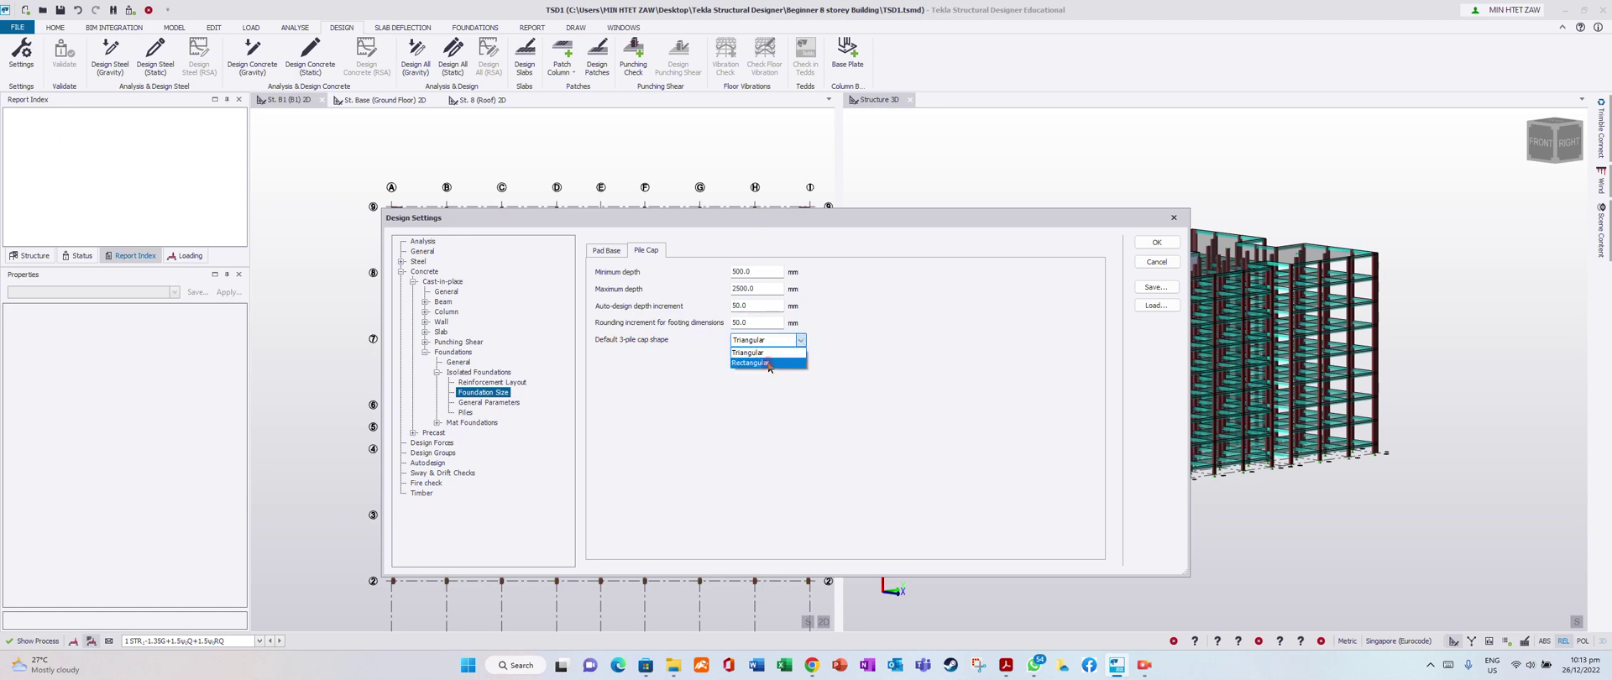
click(788, 341)
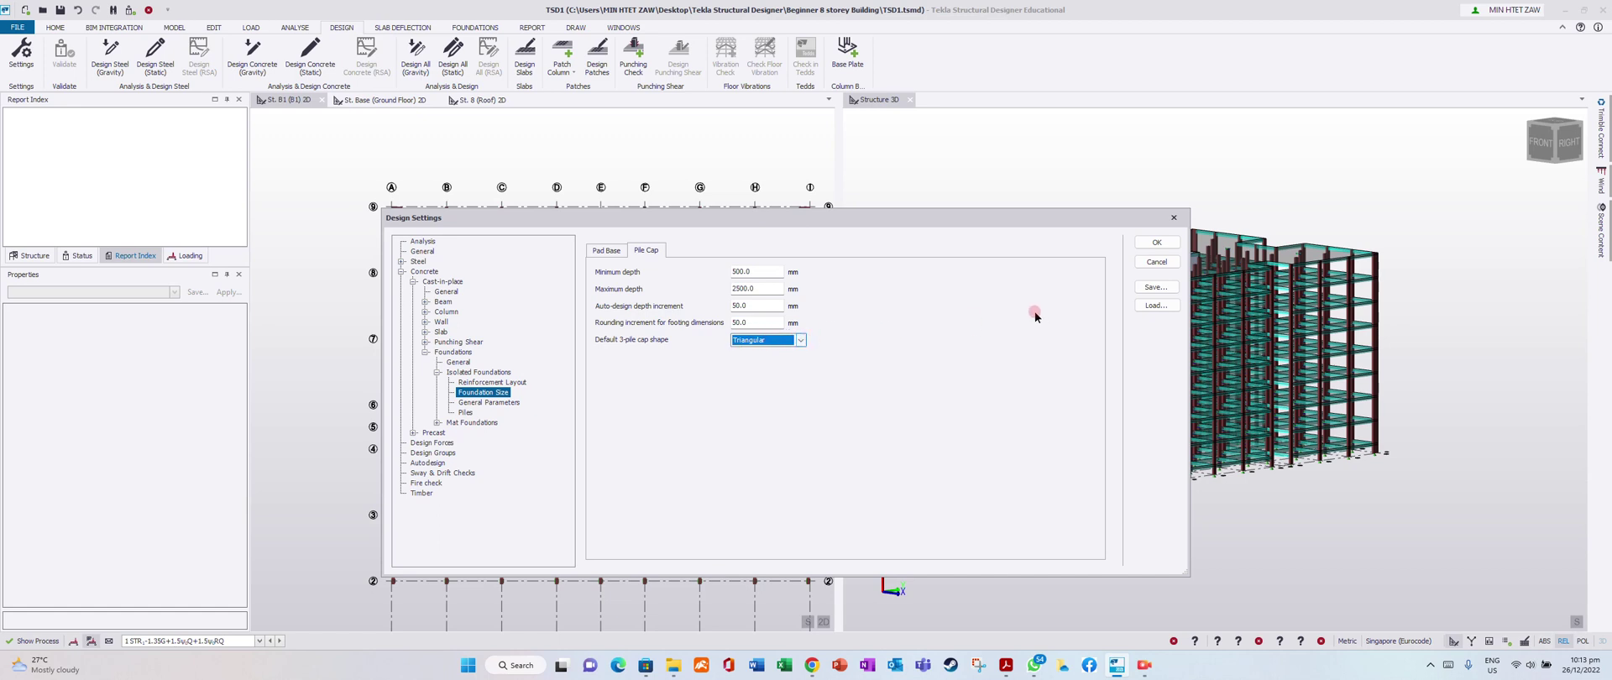
click(497, 403)
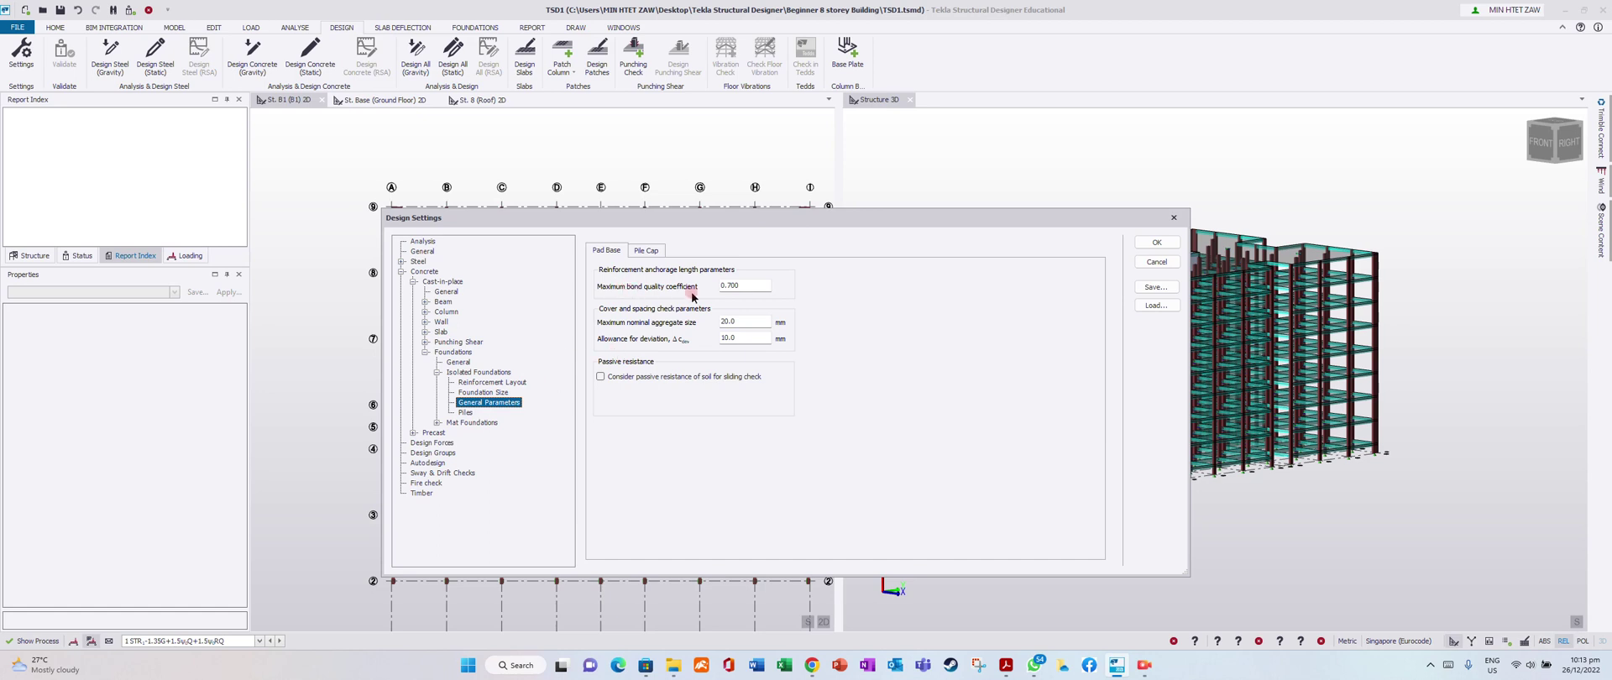
Review the pile cap general parameters and pile settings, then accept and close Design Settings.
click(646, 249)
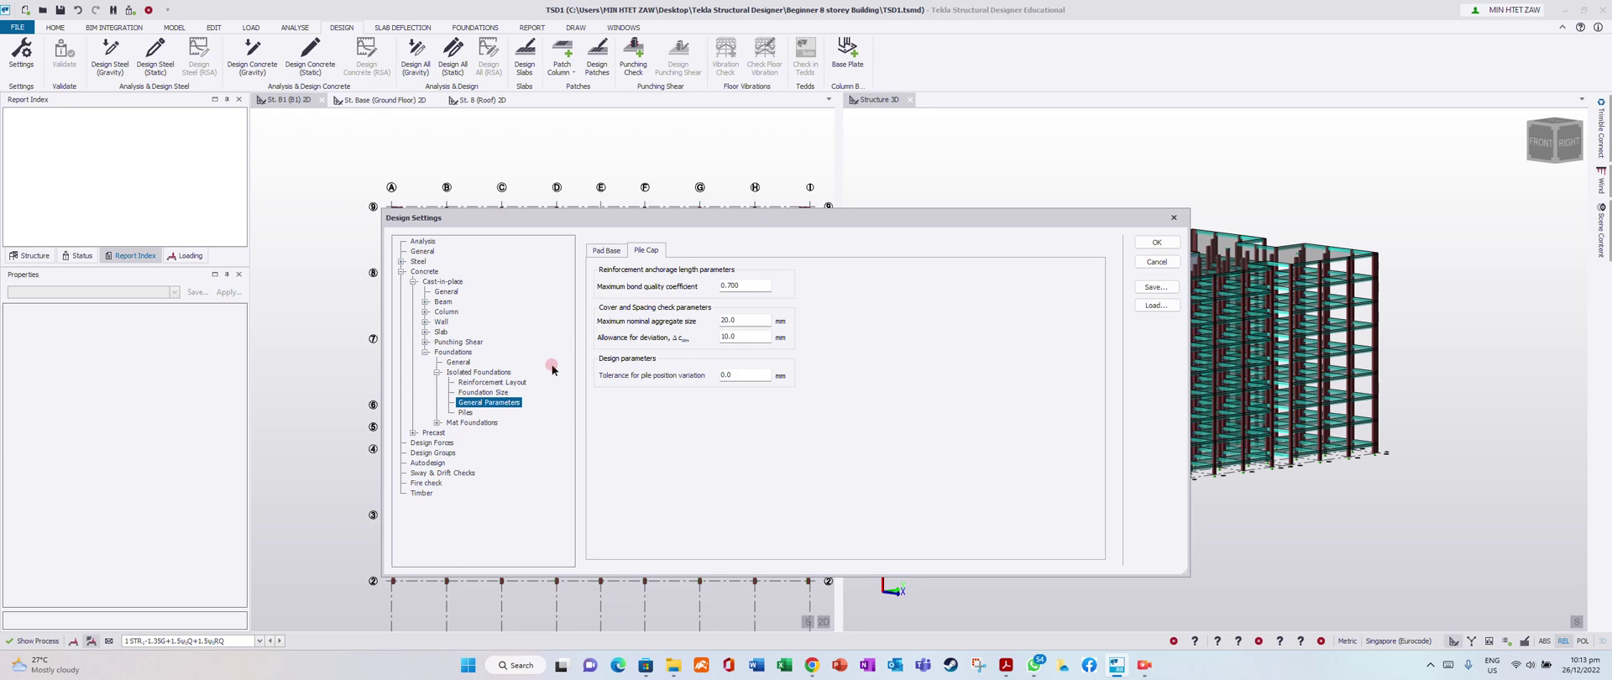
click(463, 412)
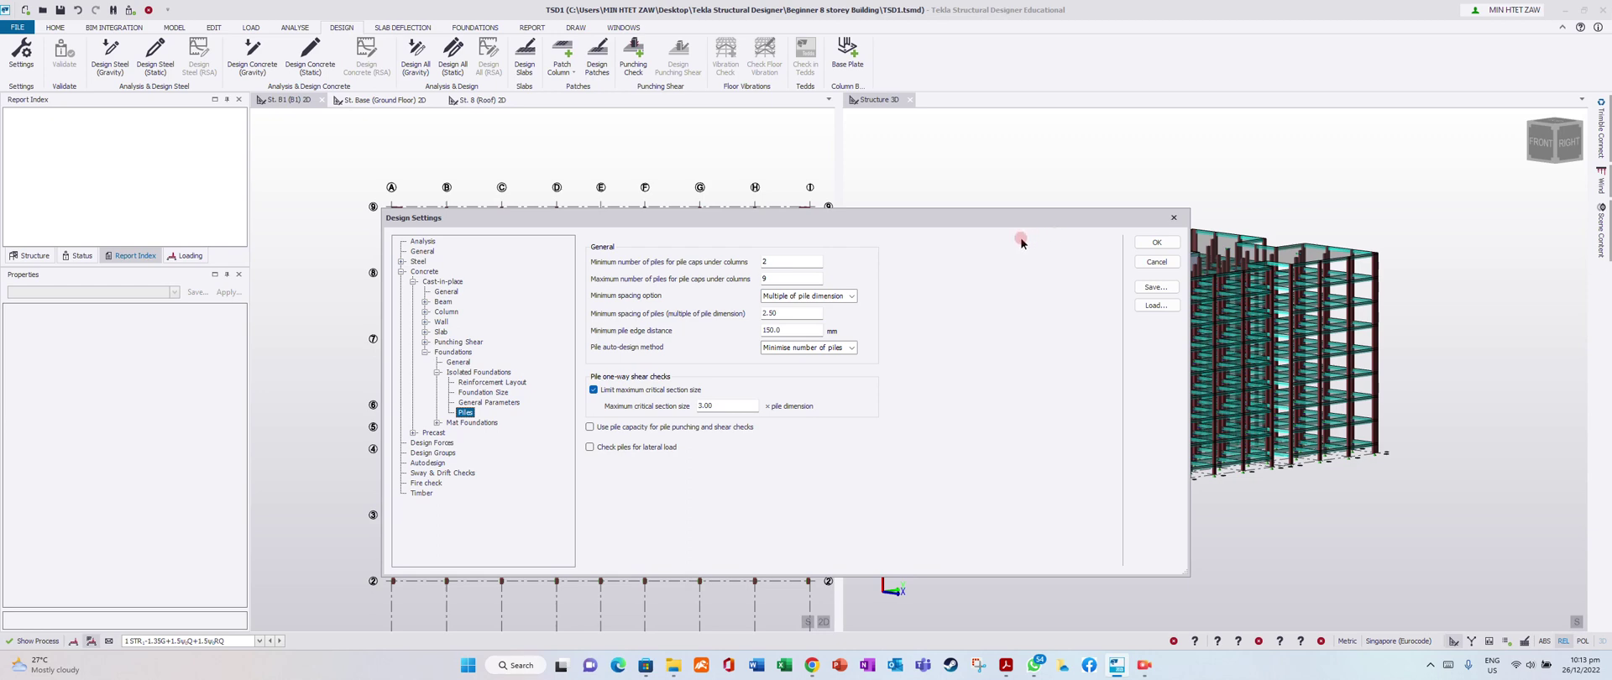
click(1155, 242)
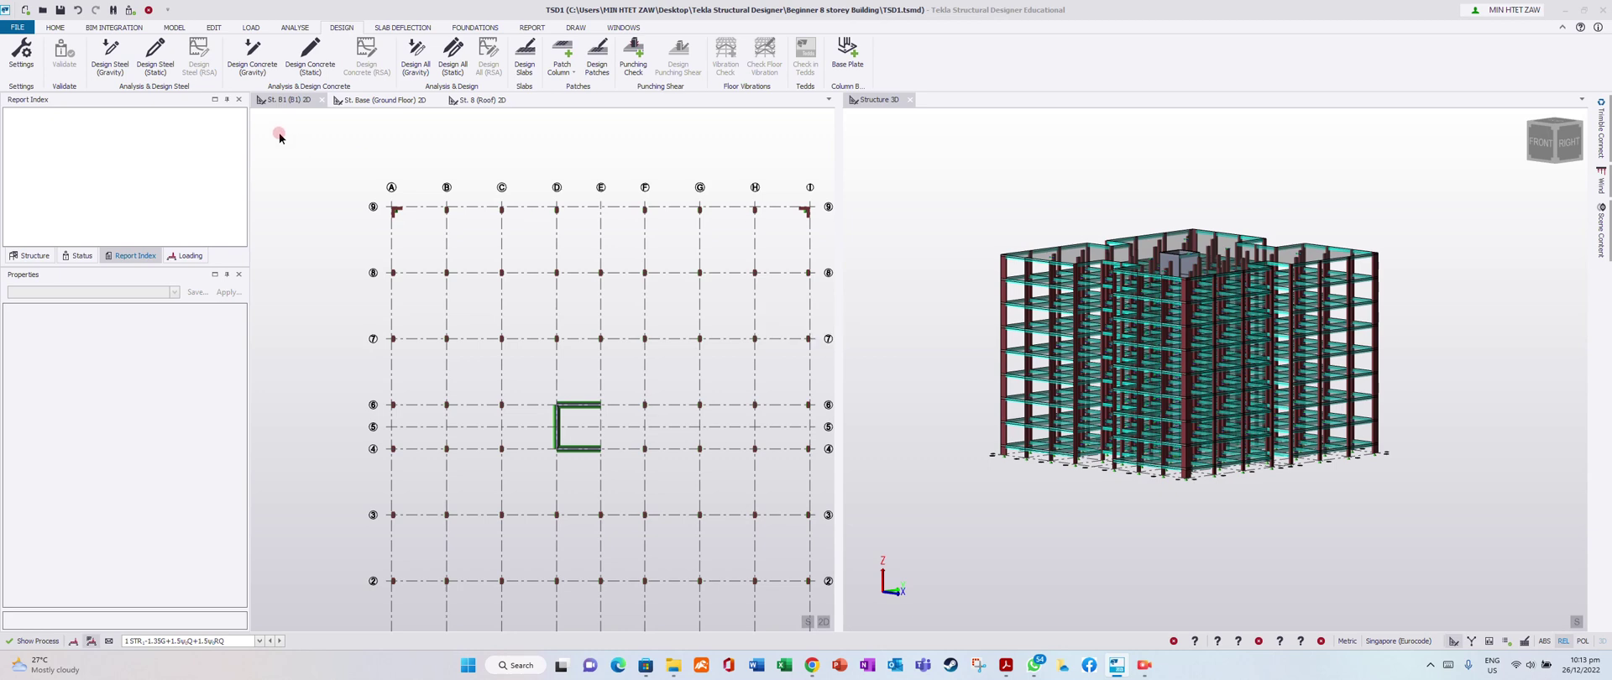
click(310, 137)
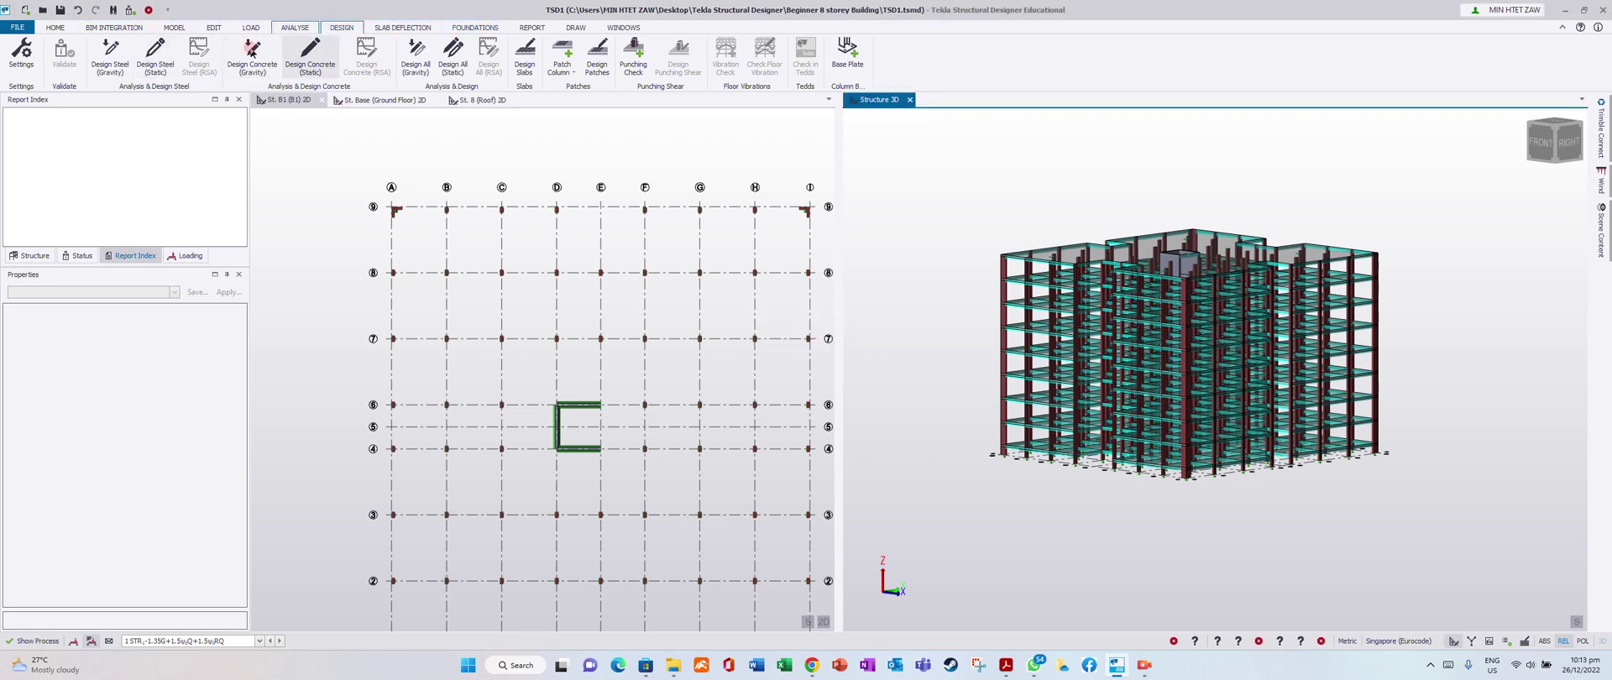
Reopen Design Settings and check pile counts, 2.50 minimum spacing and the Minimise number of piles method.
click(20, 52)
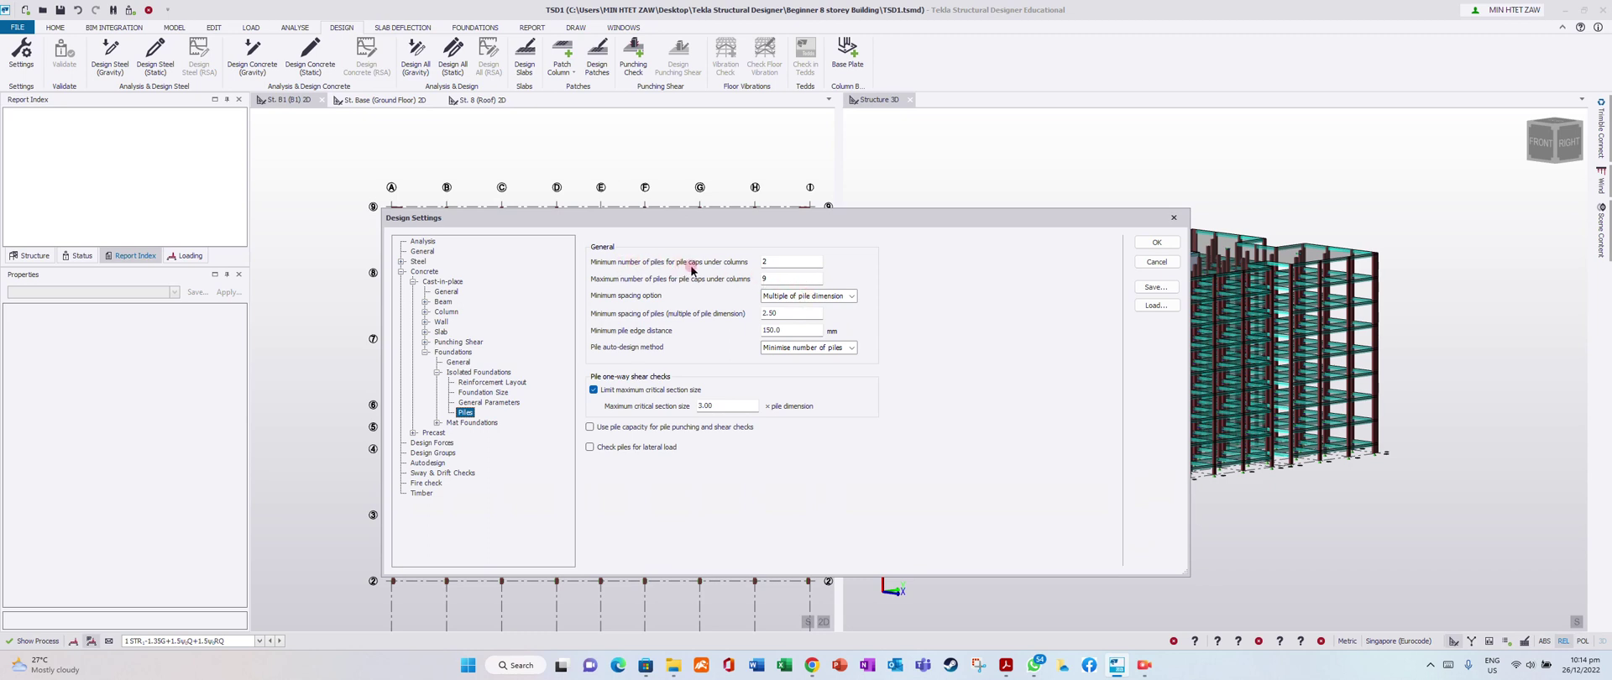
click(771, 262)
click(776, 279)
click(852, 296)
click(852, 296)
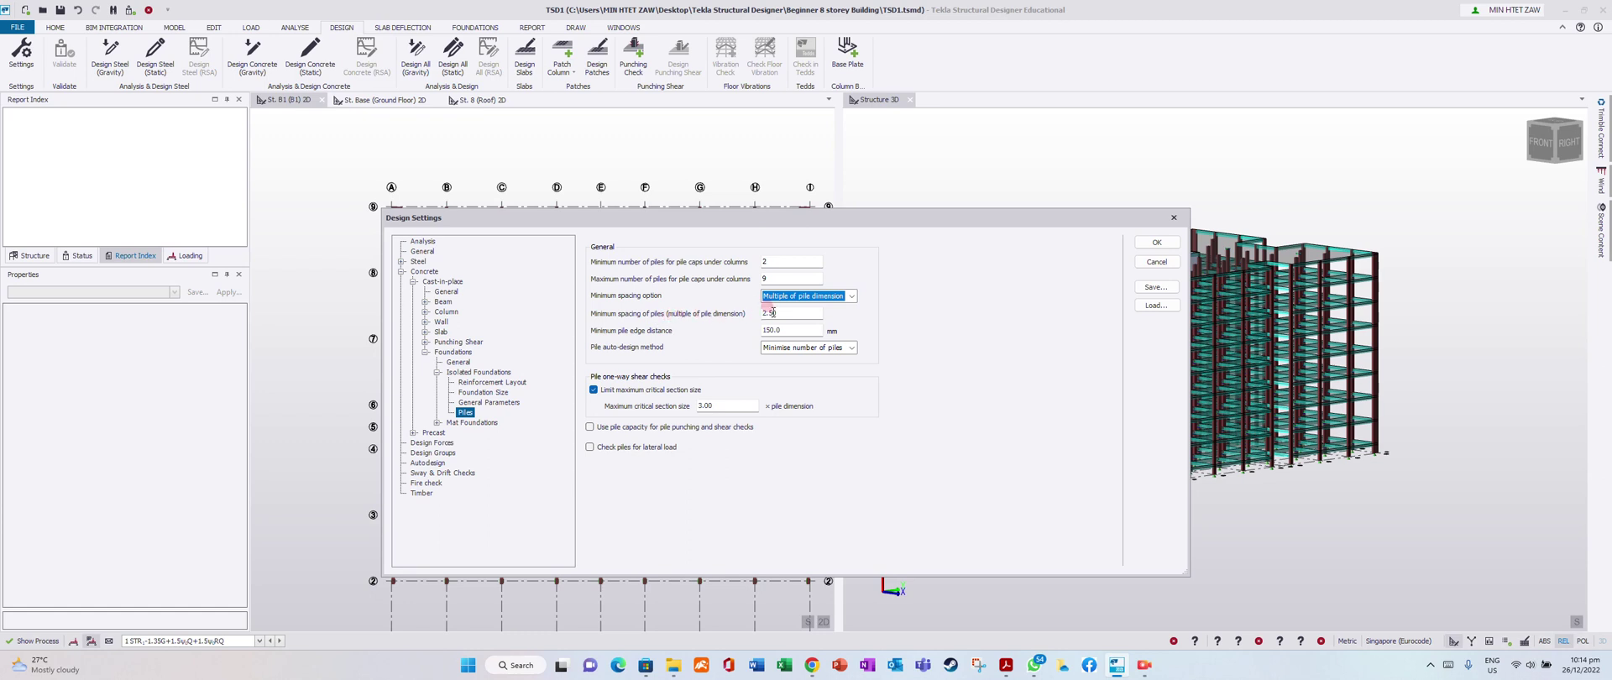
drag(773, 312, 748, 311)
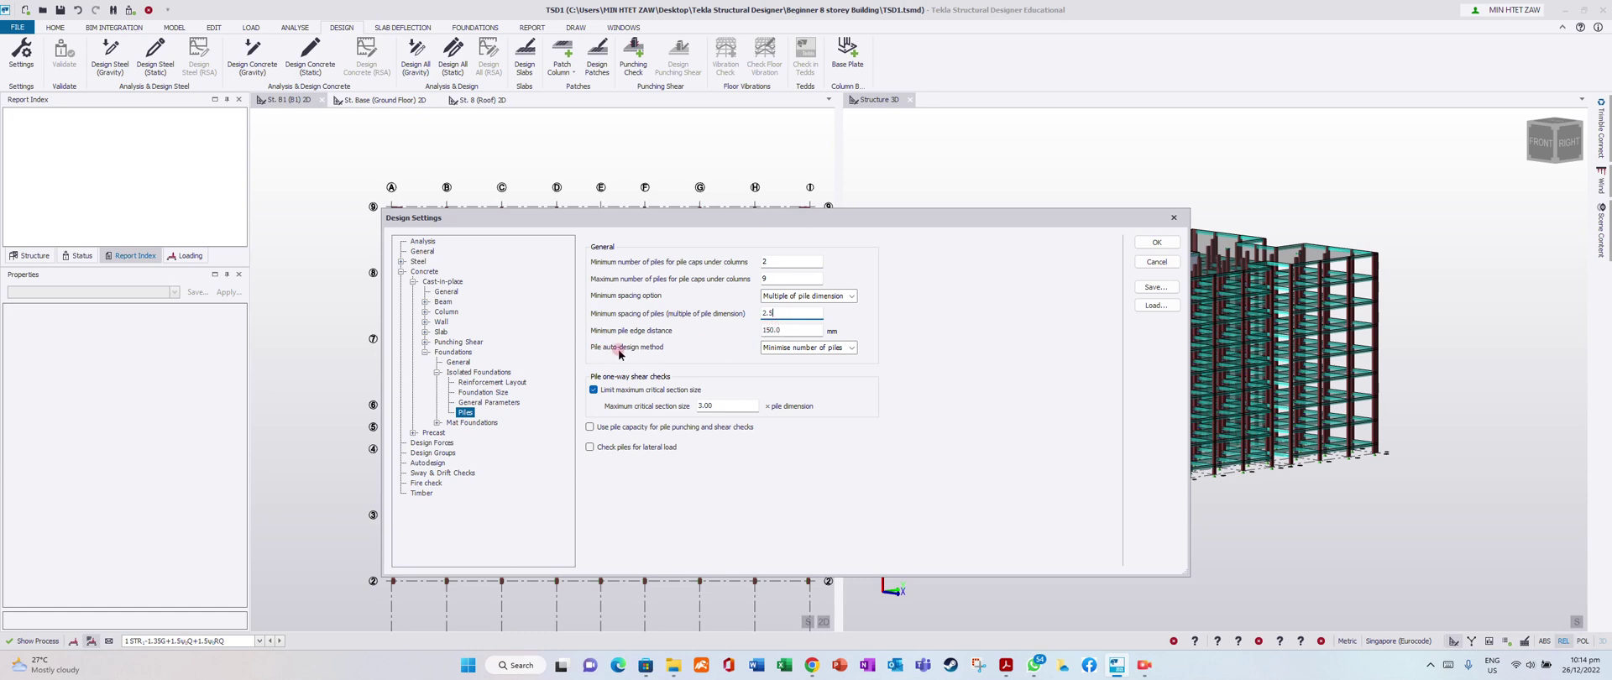
click(851, 348)
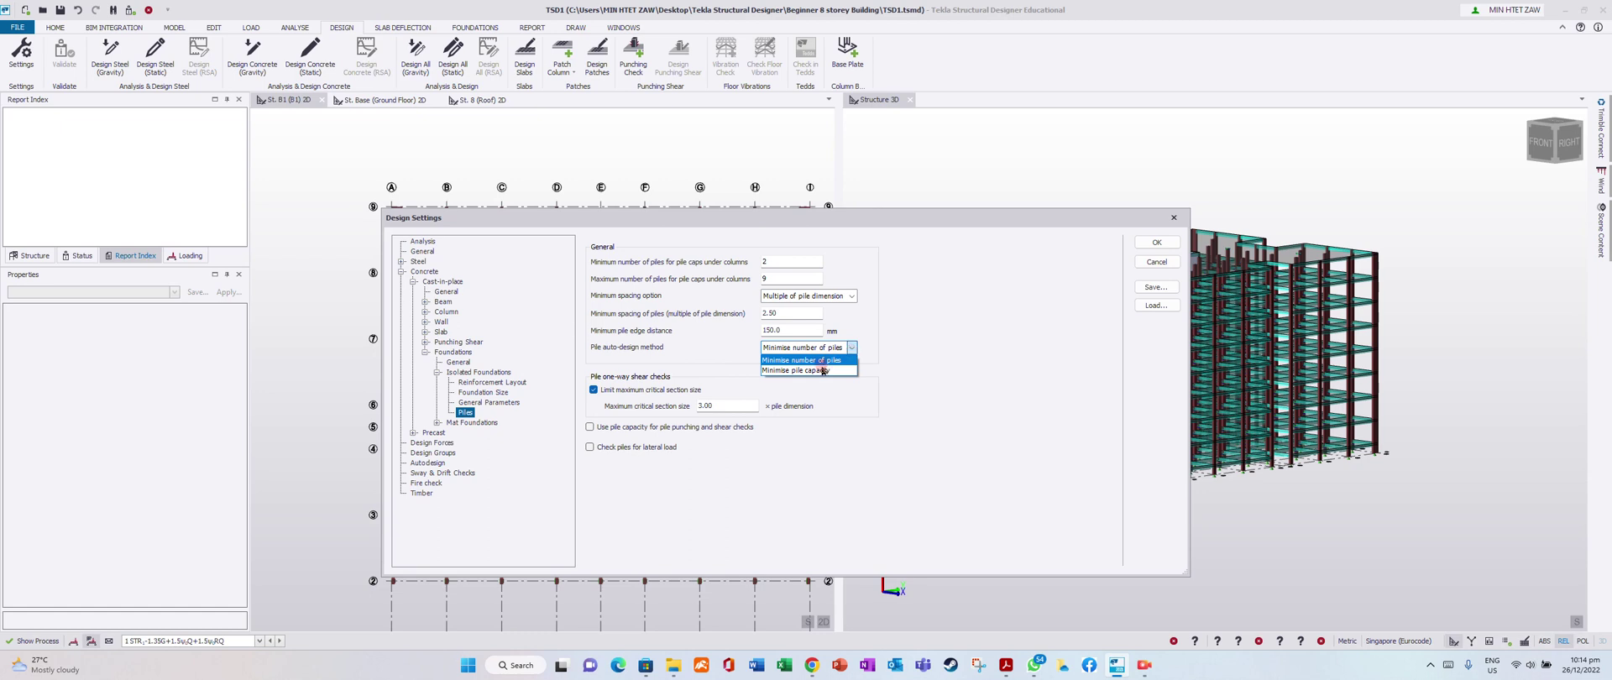
click(867, 346)
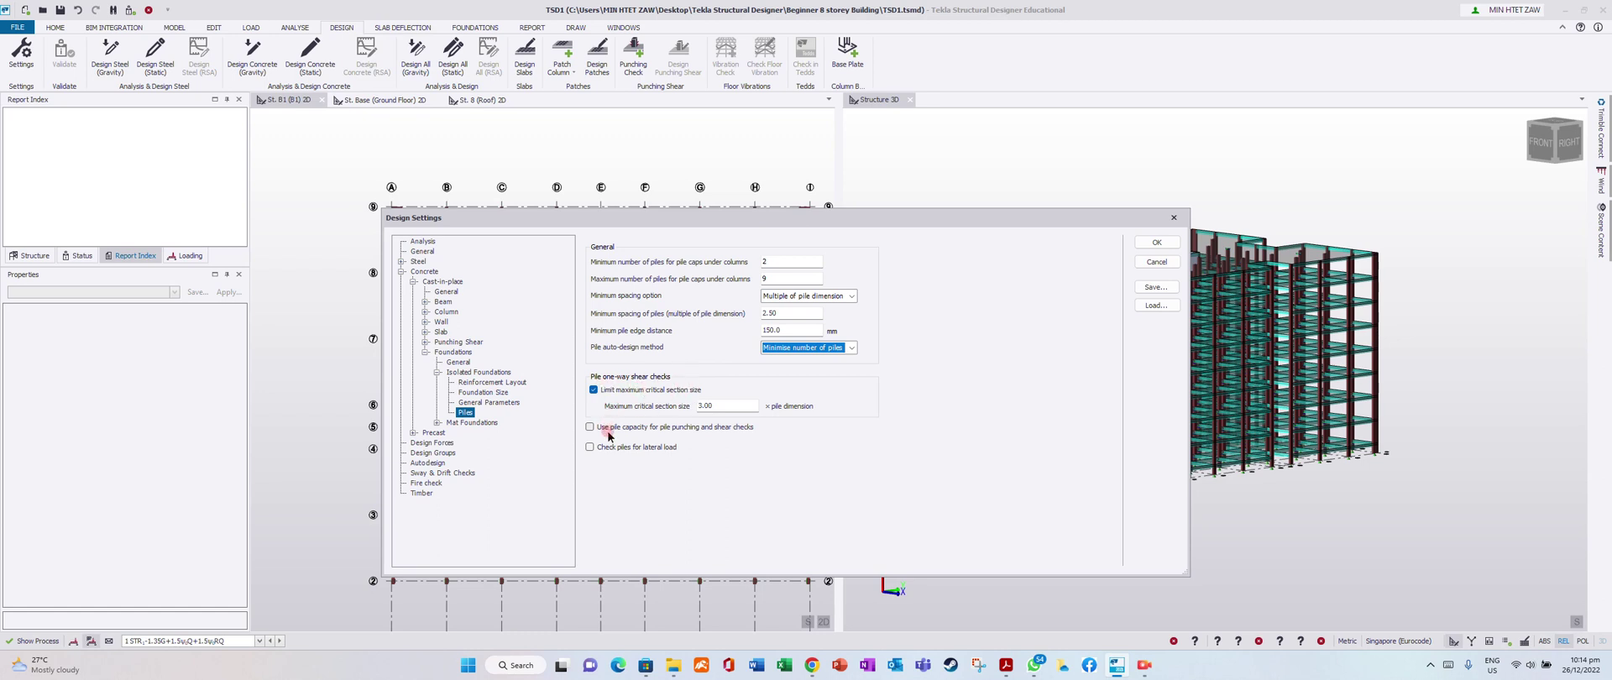
click(437, 423)
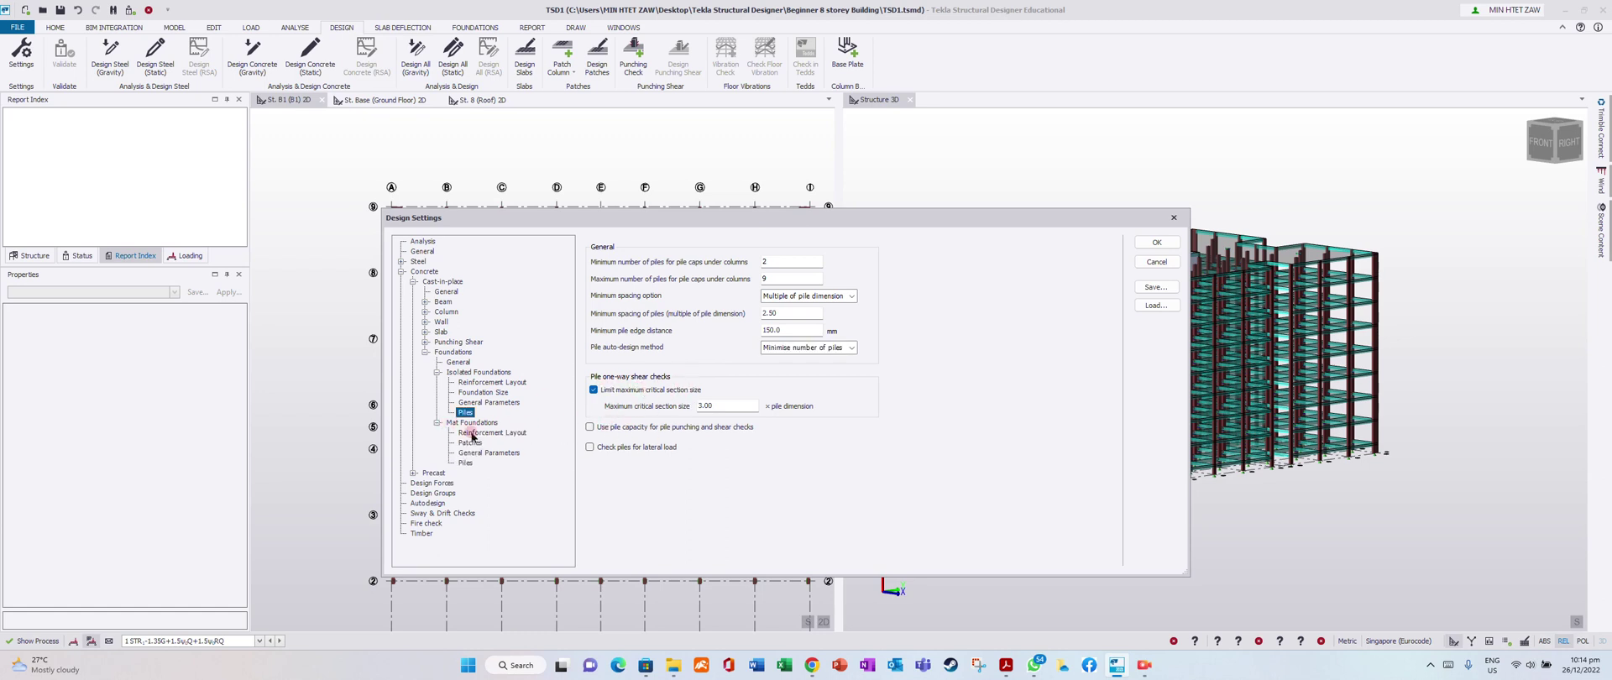
Change the mat foundation maximum loose bar size from 25 to 32.
click(477, 434)
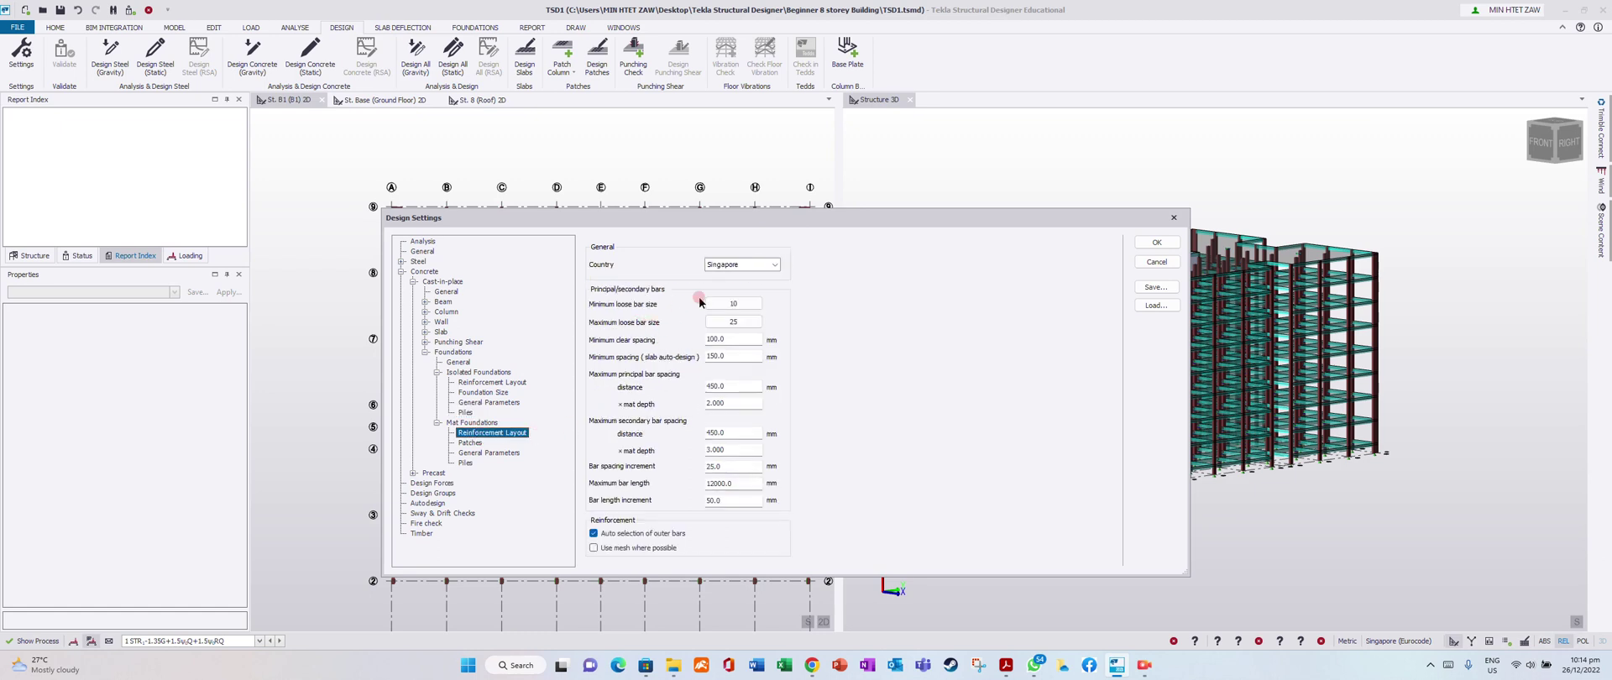
click(735, 322)
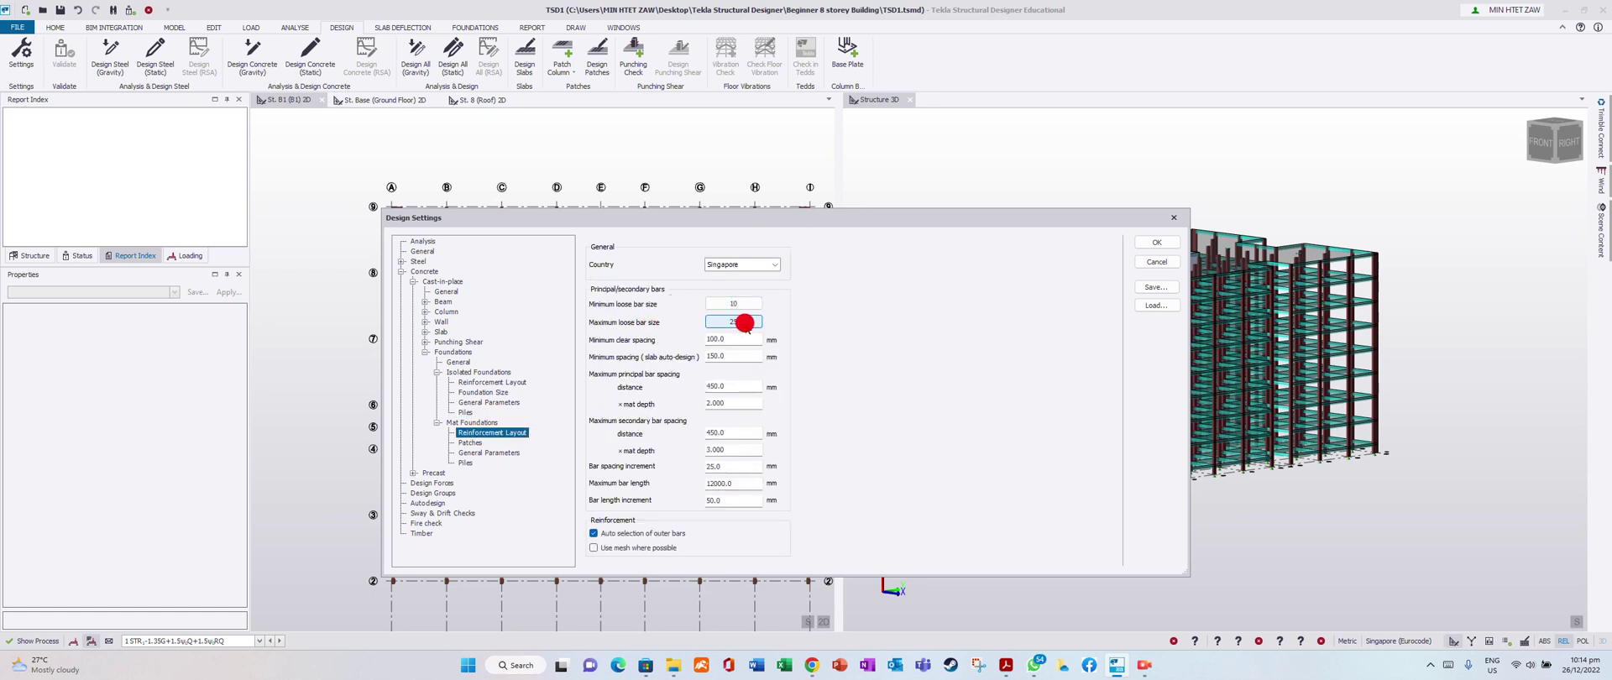
double_click(745, 322)
click(794, 428)
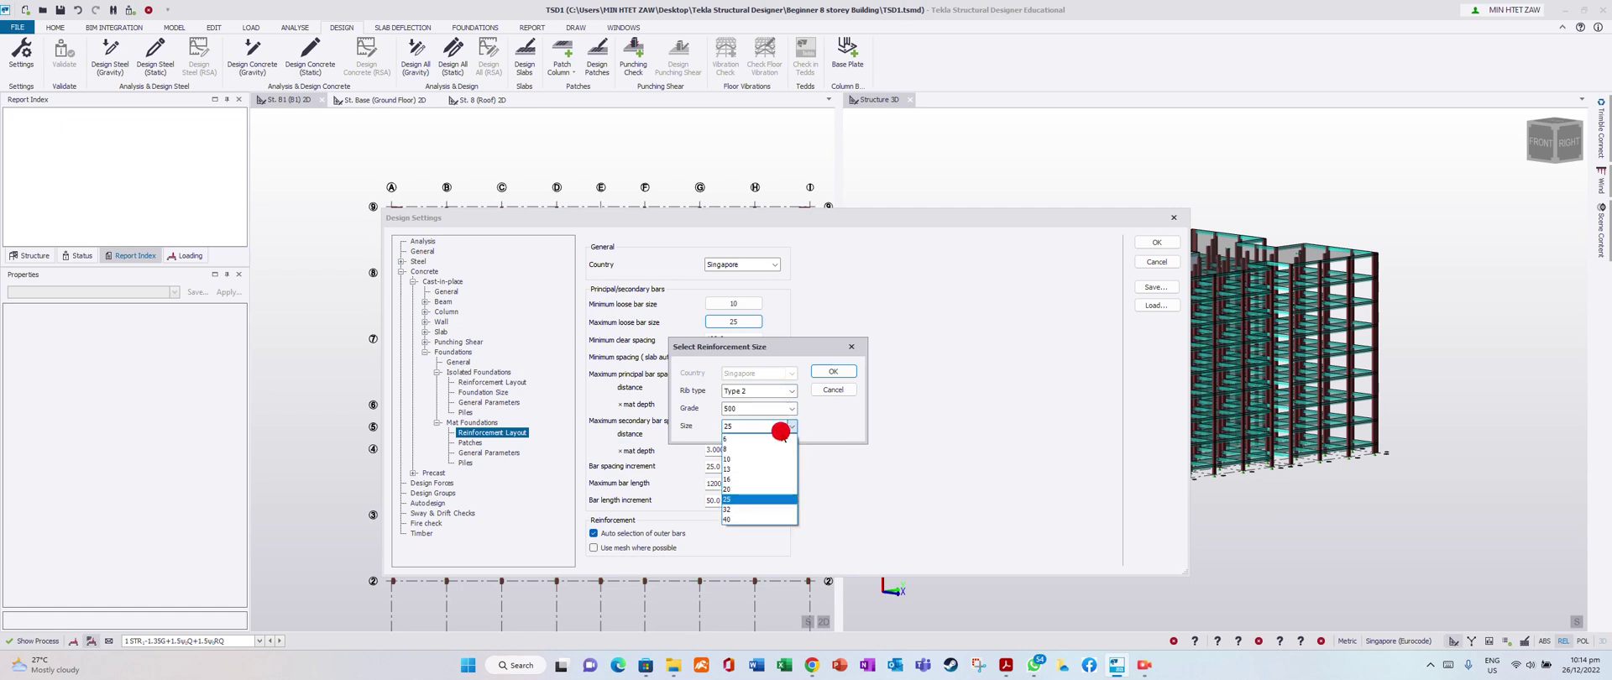
click(746, 501)
click(828, 374)
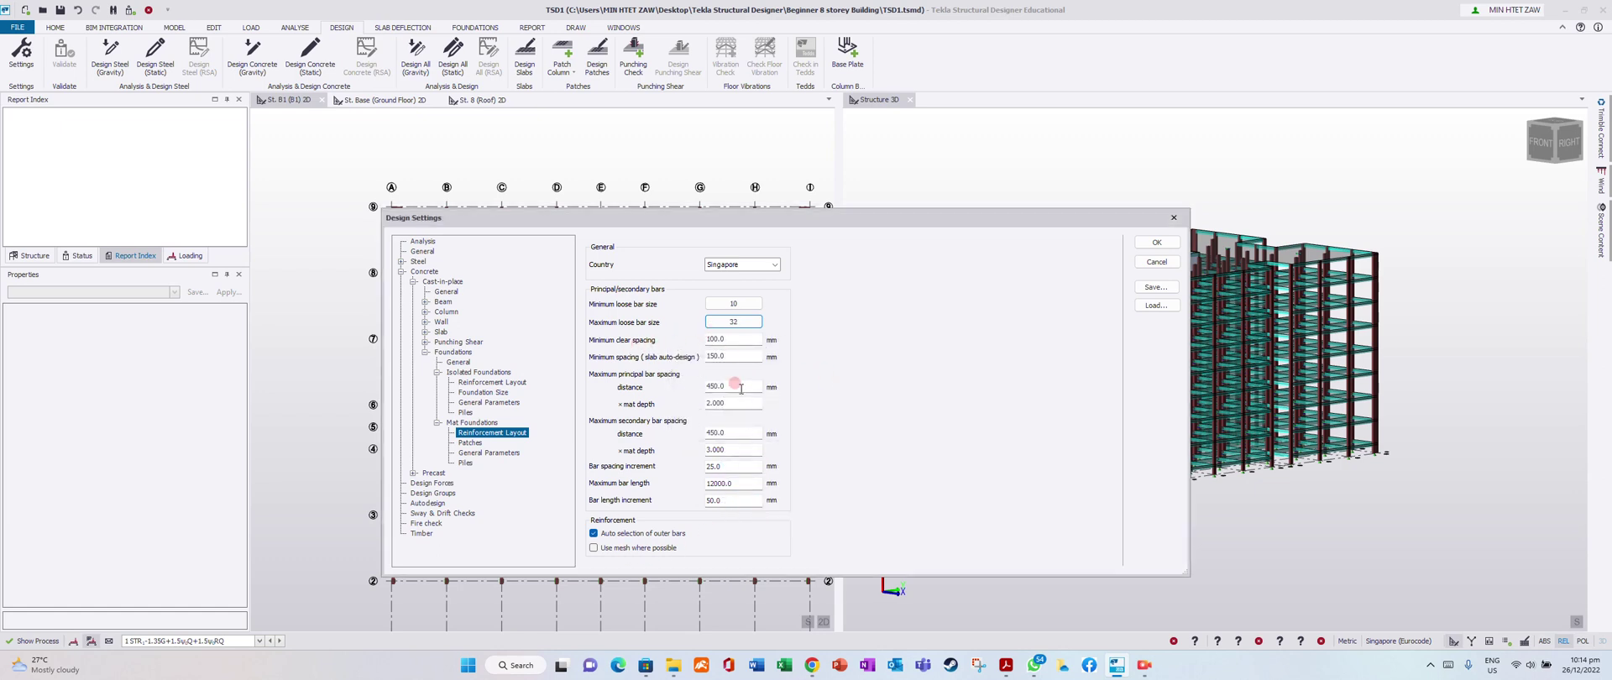
Review the mat foundation beam, wall and panel patch sizes, general parameters and pile settings.
click(470, 443)
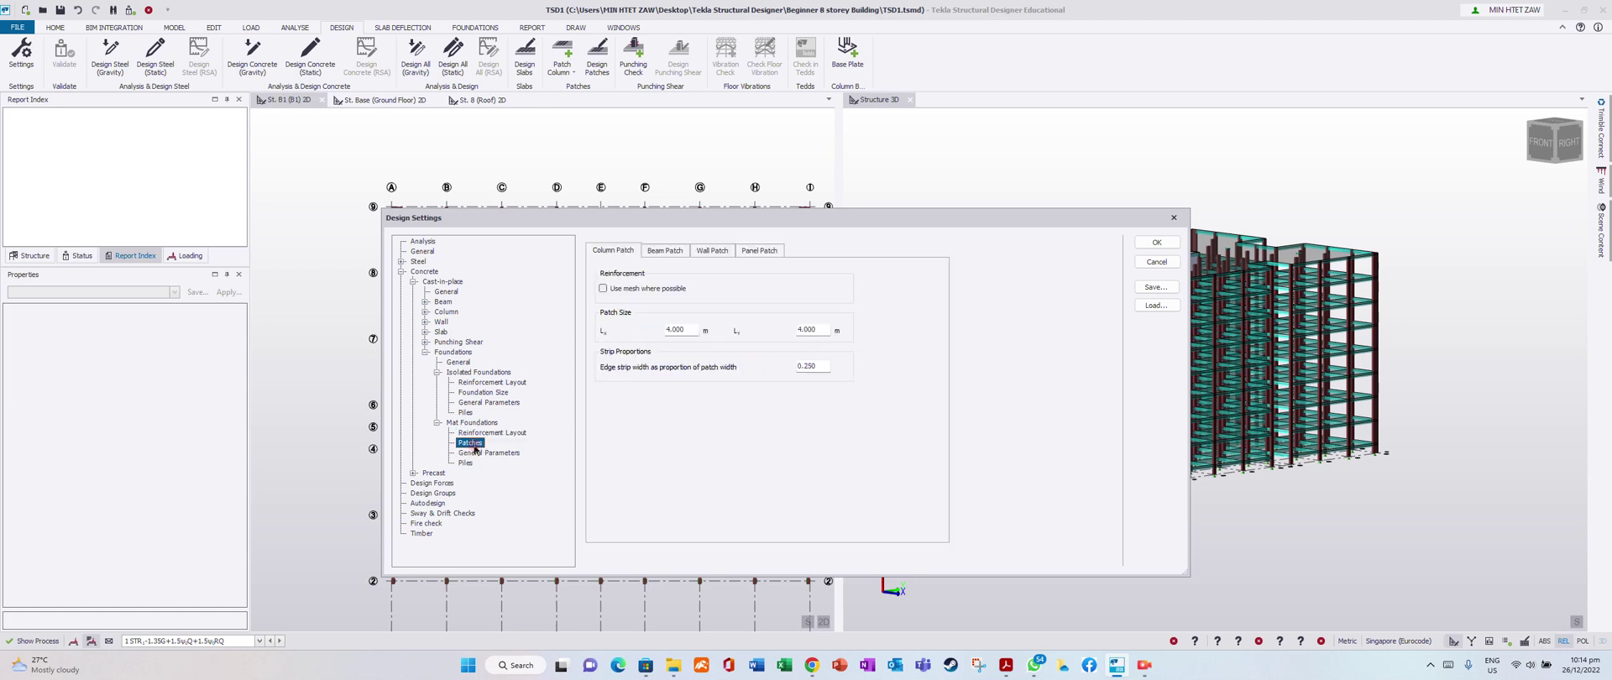
click(659, 252)
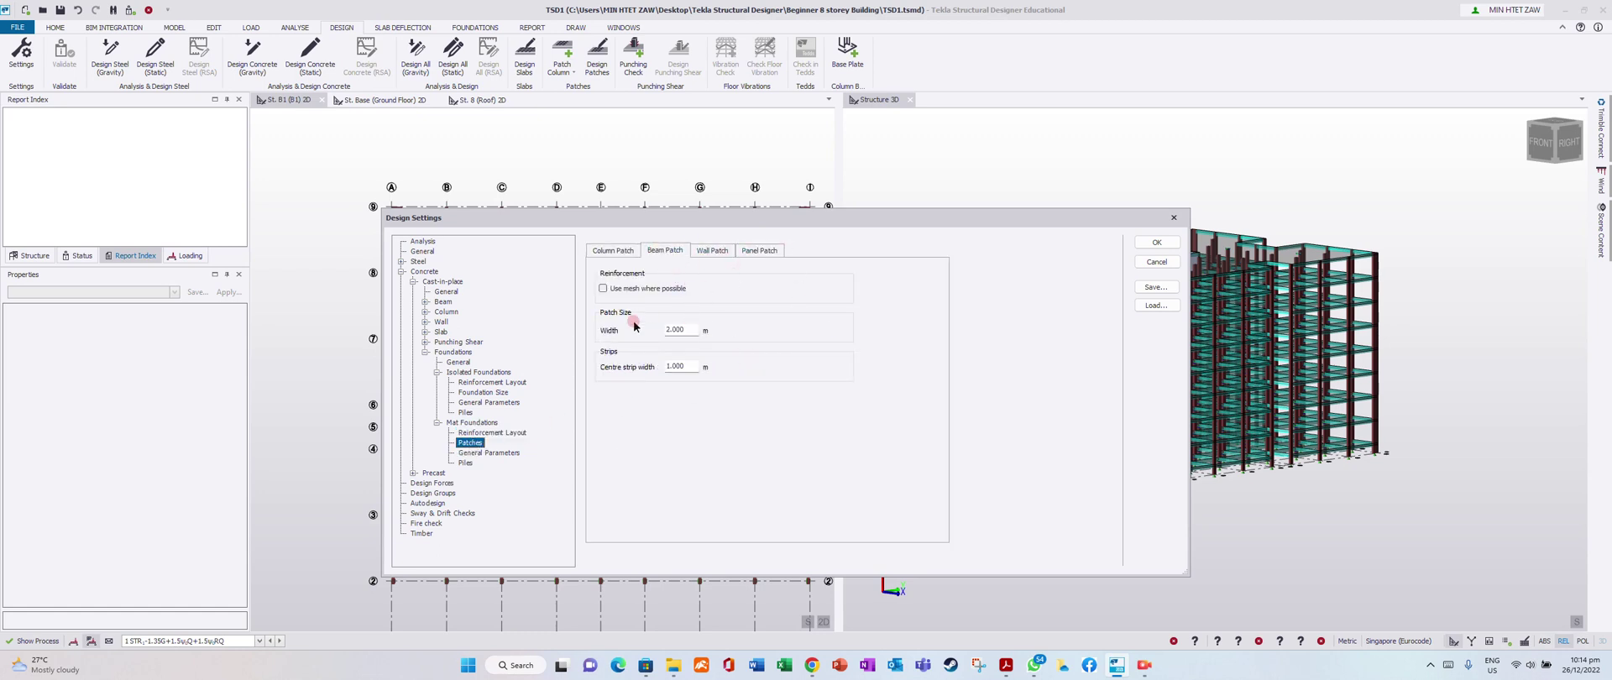
click(714, 251)
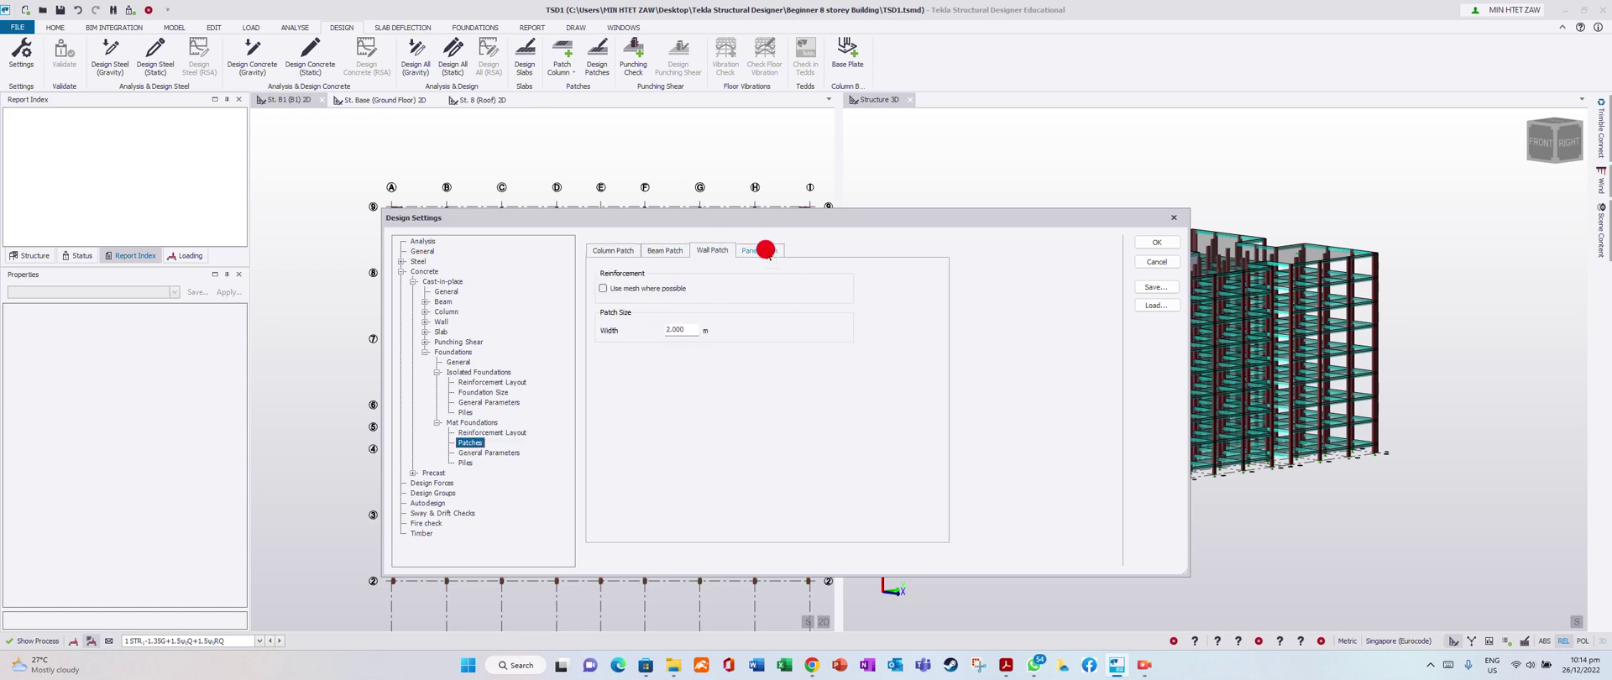
click(766, 251)
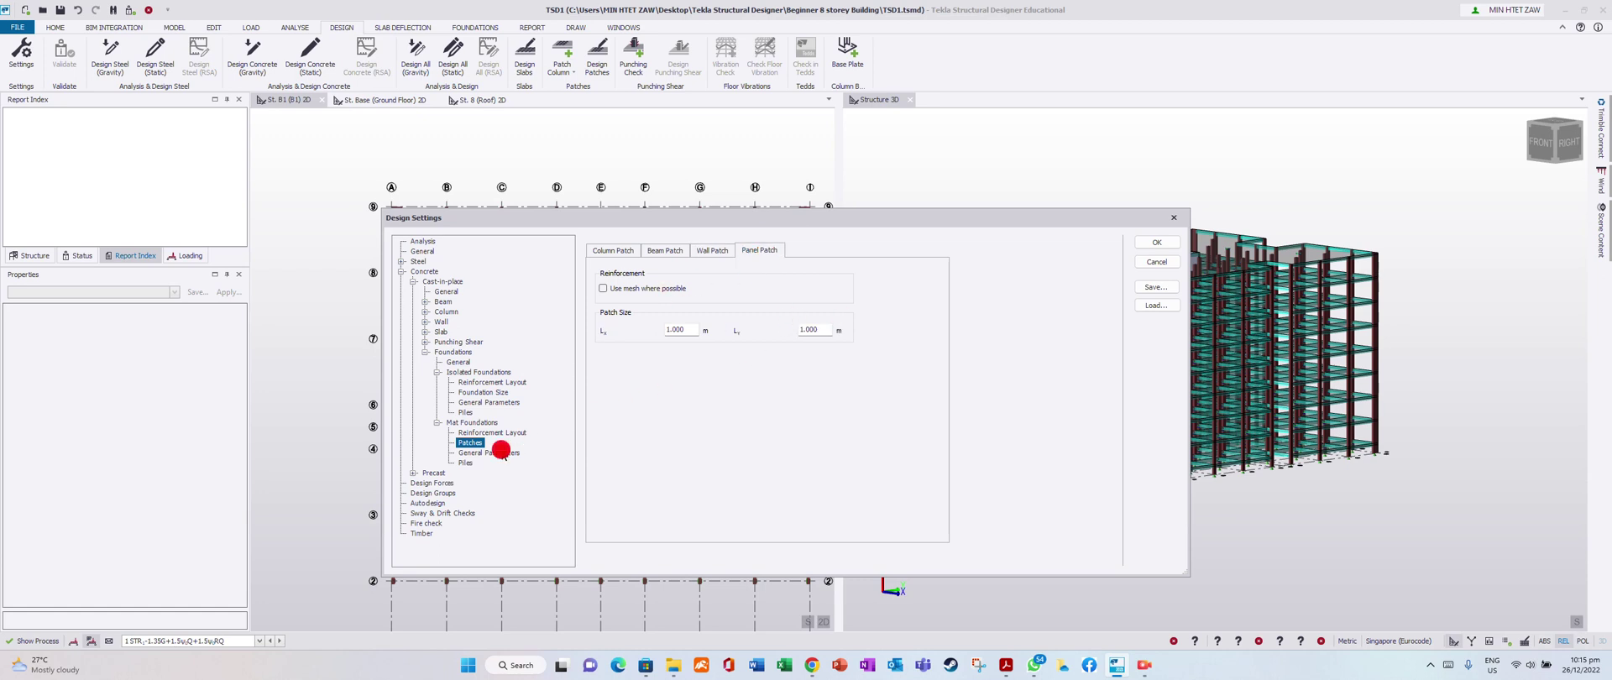
click(501, 452)
click(467, 462)
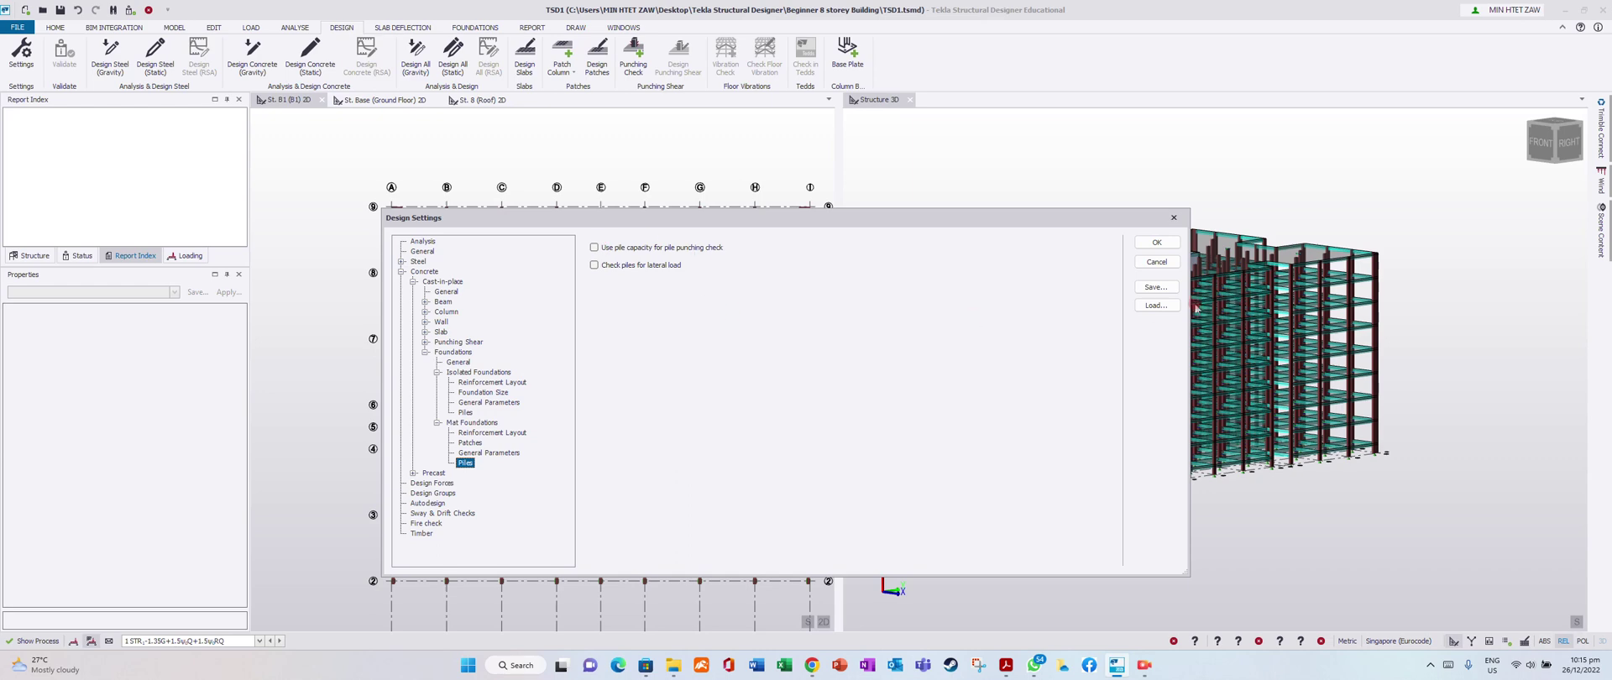
Close Design Settings and start placing column pad bases, scrolling Properties to the depth parameter.
click(1156, 242)
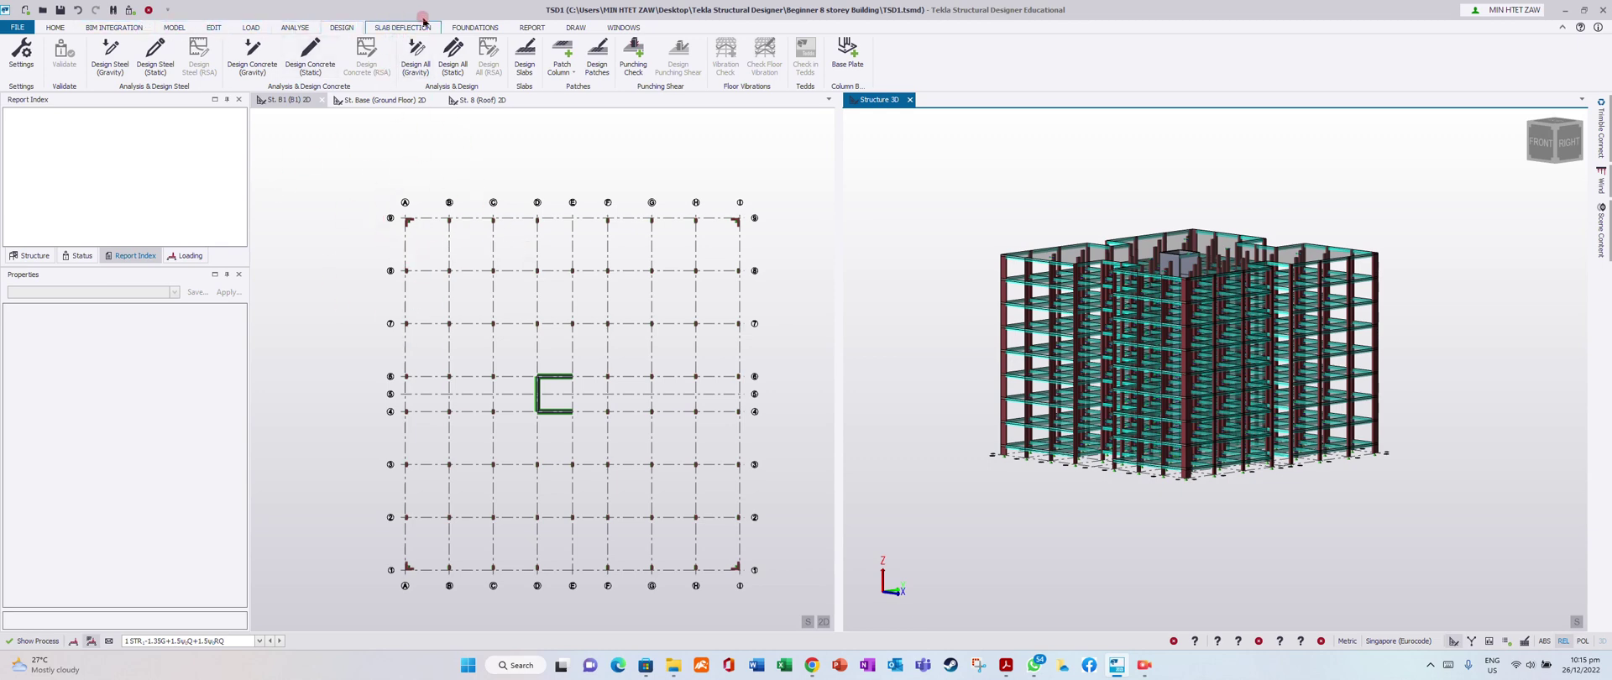
click(485, 27)
click(114, 57)
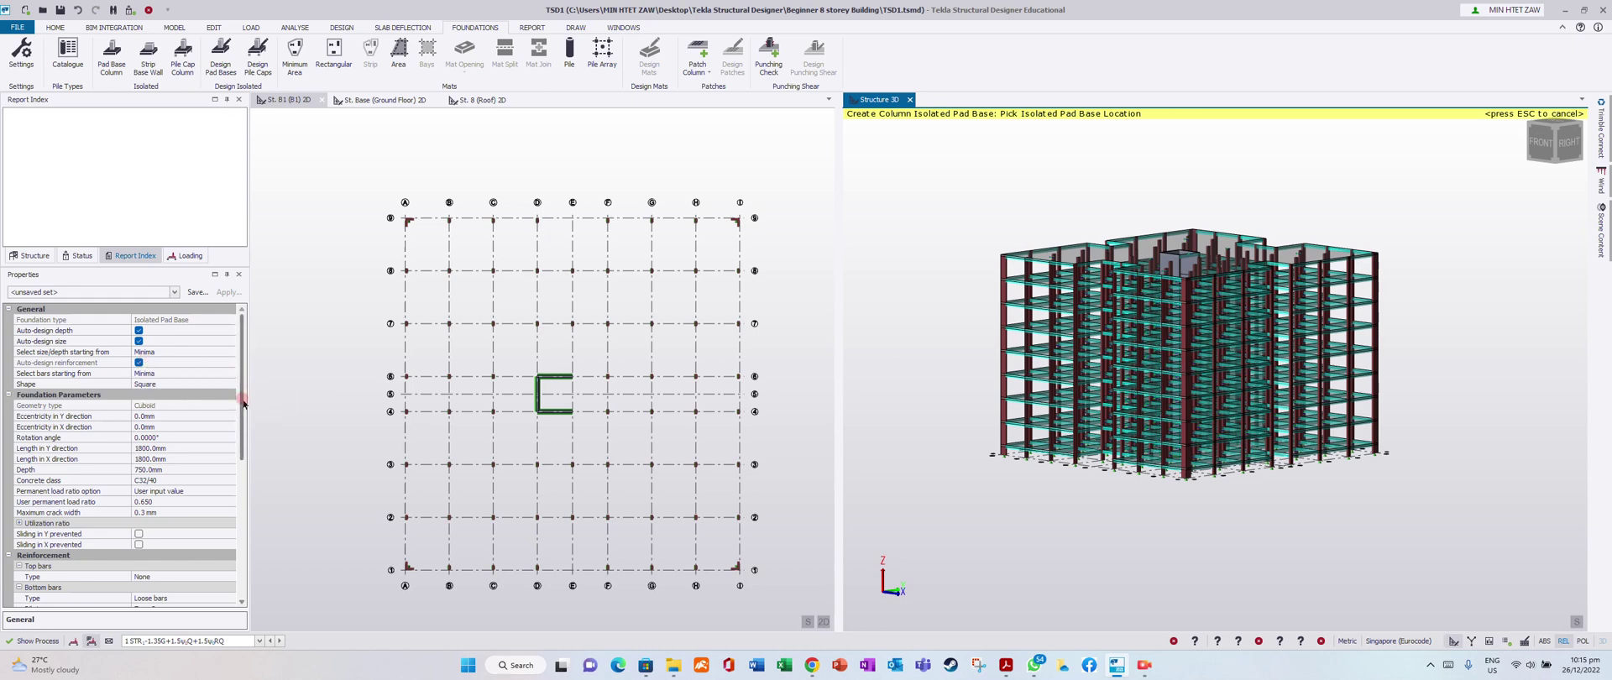
drag(241, 406, 240, 434)
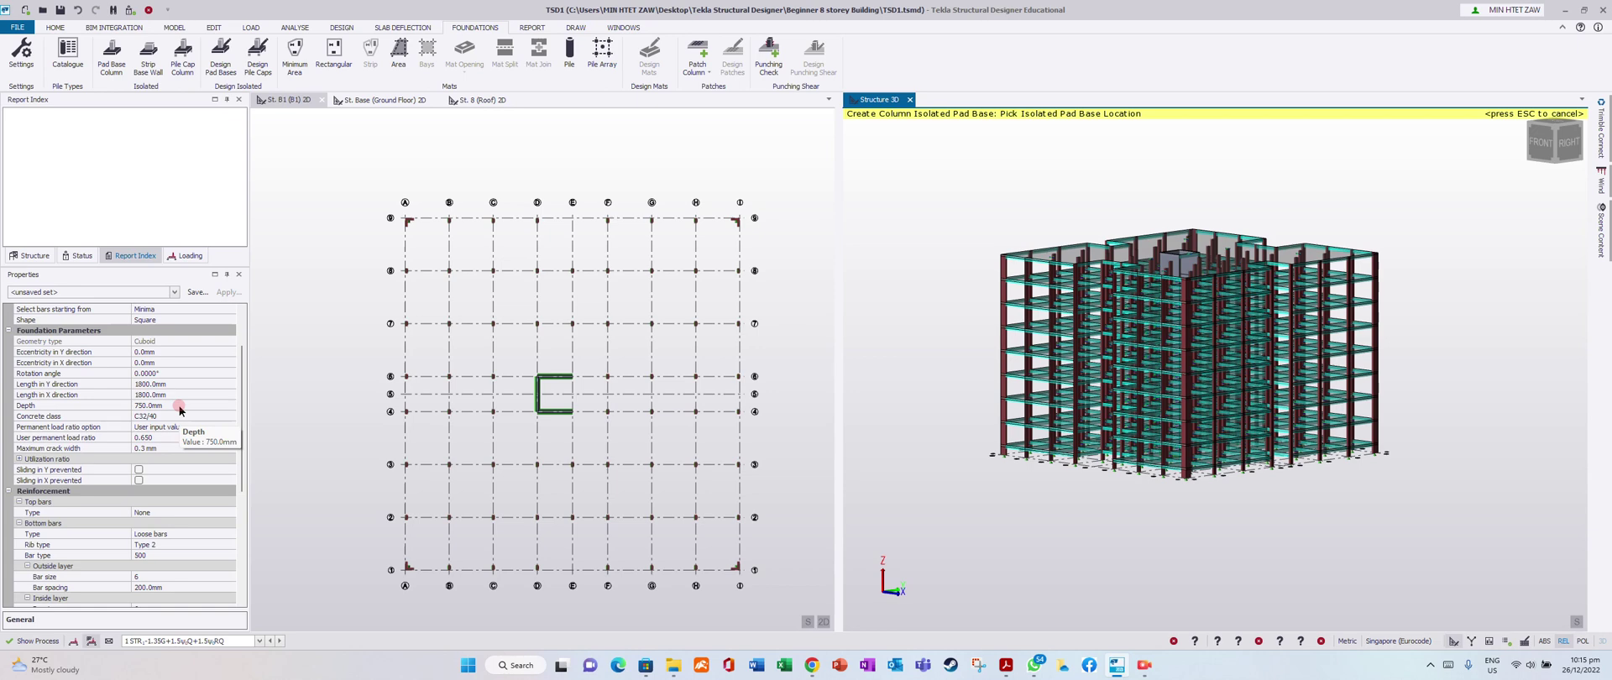
click(177, 406)
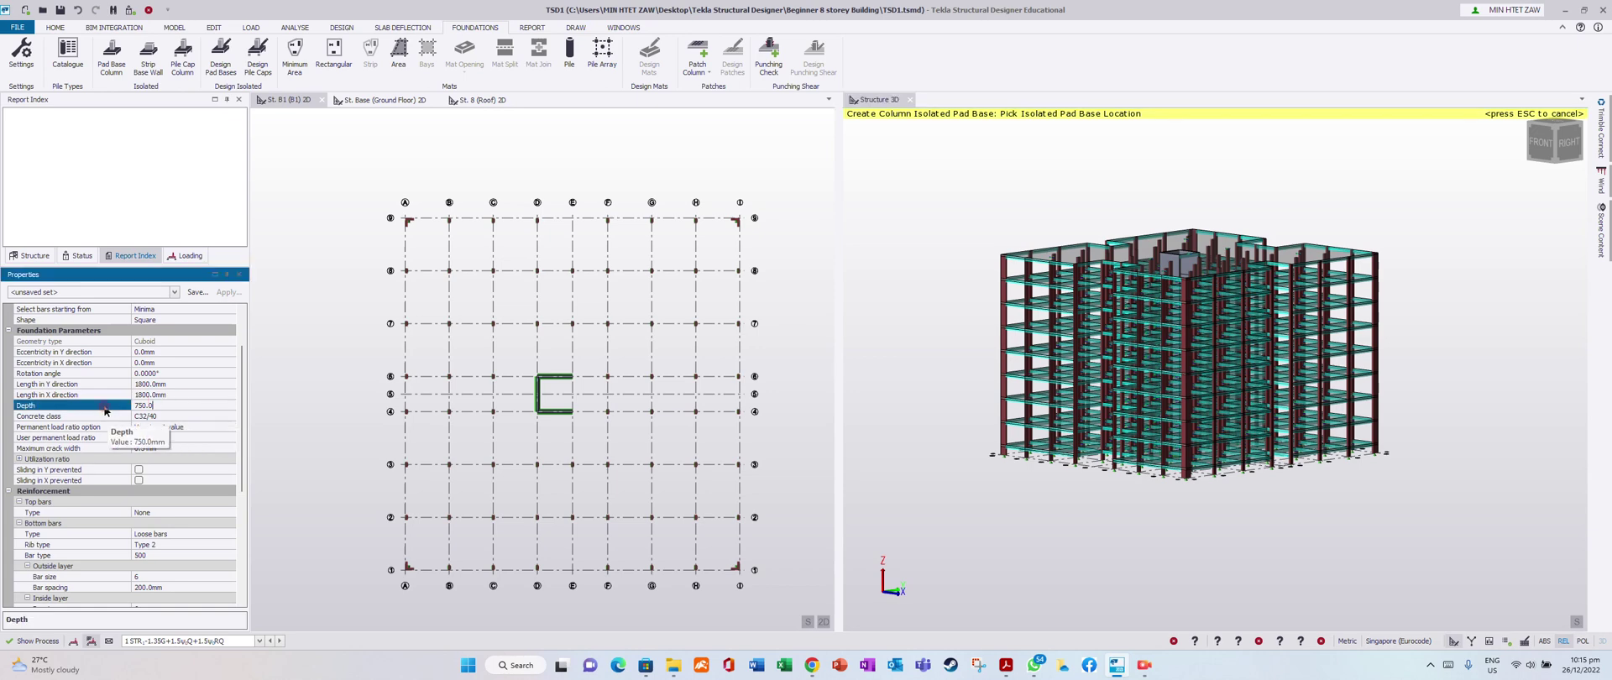
Set the pad base concrete class to C50/60.
click(186, 417)
click(230, 417)
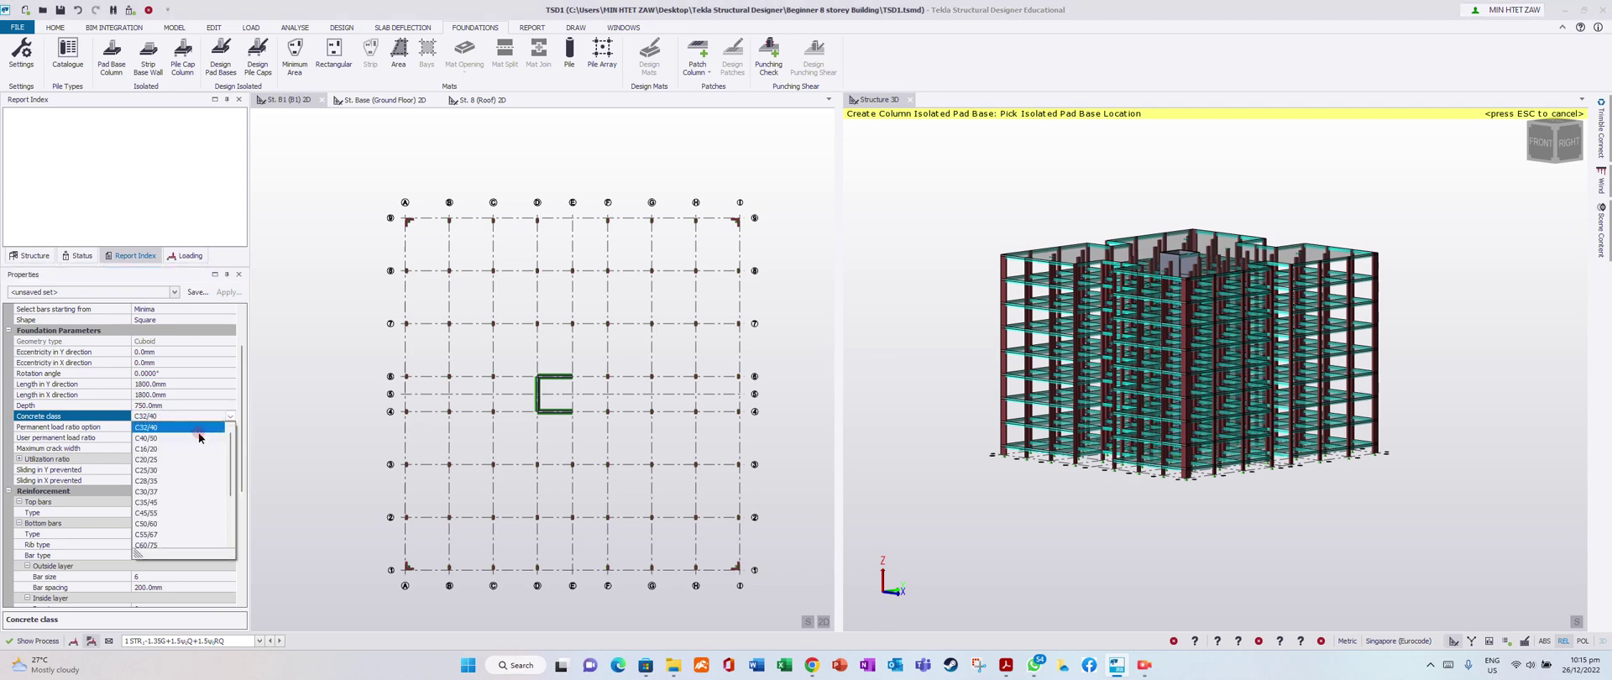
click(156, 523)
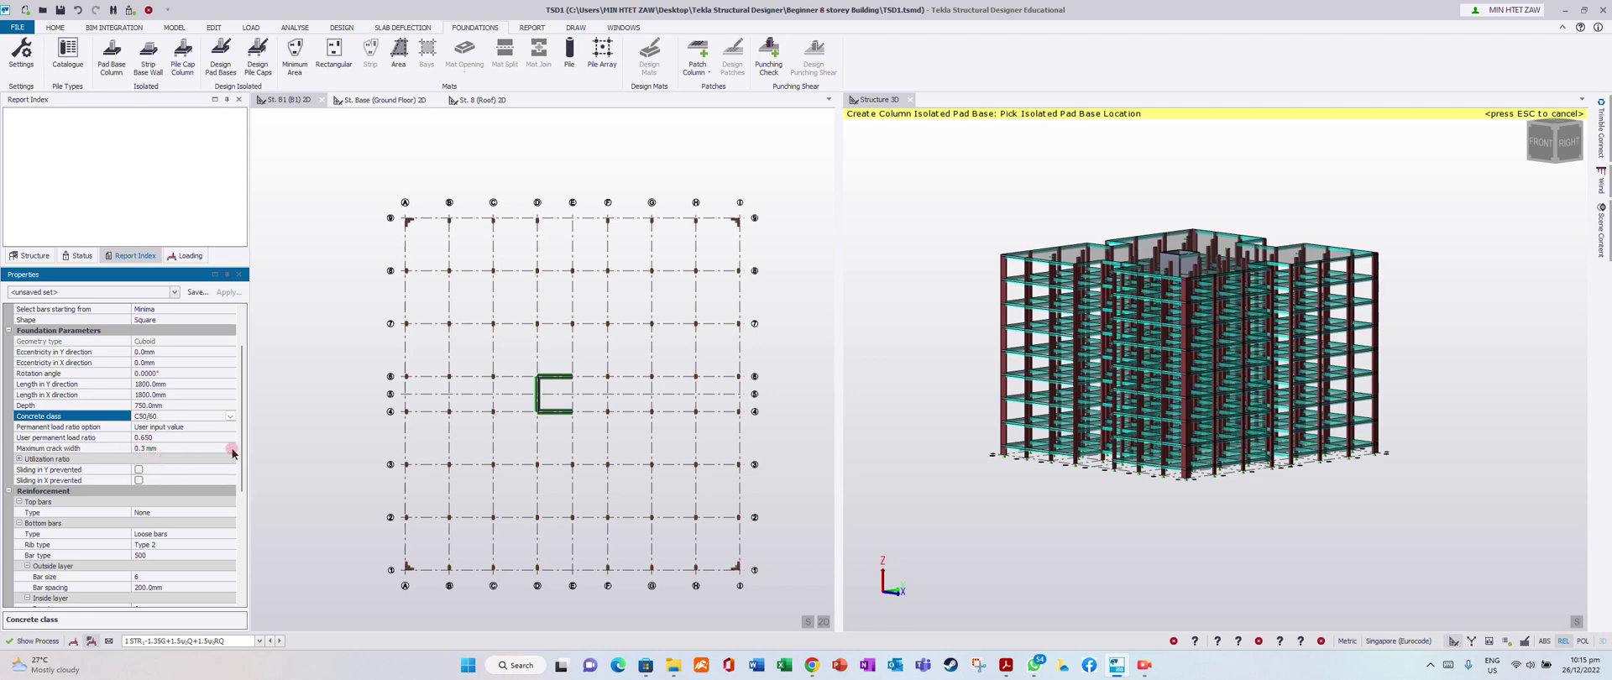
Change Bearing capacity A1 and A2 to 200 kN/m² in Properties.
scroll(242, 454, down, 7)
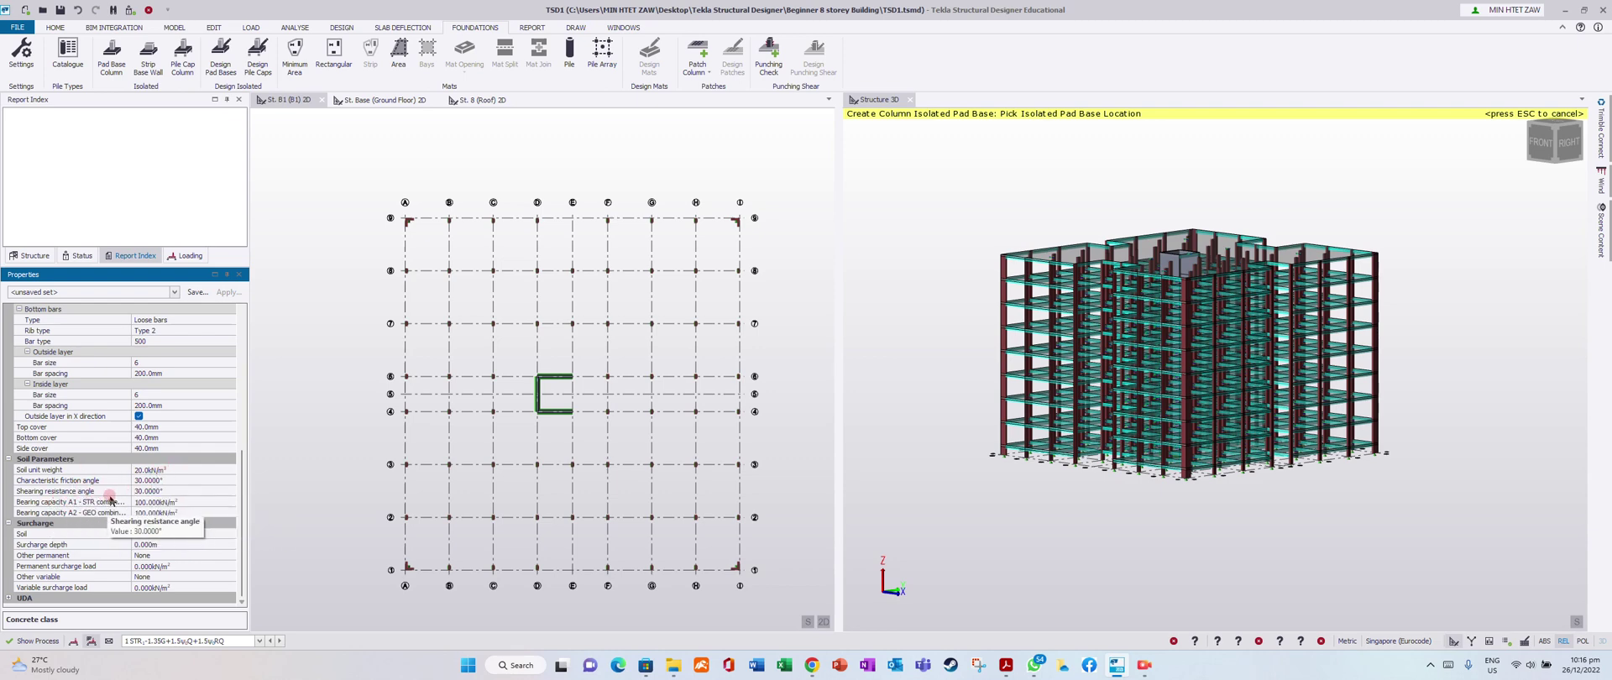
click(193, 502)
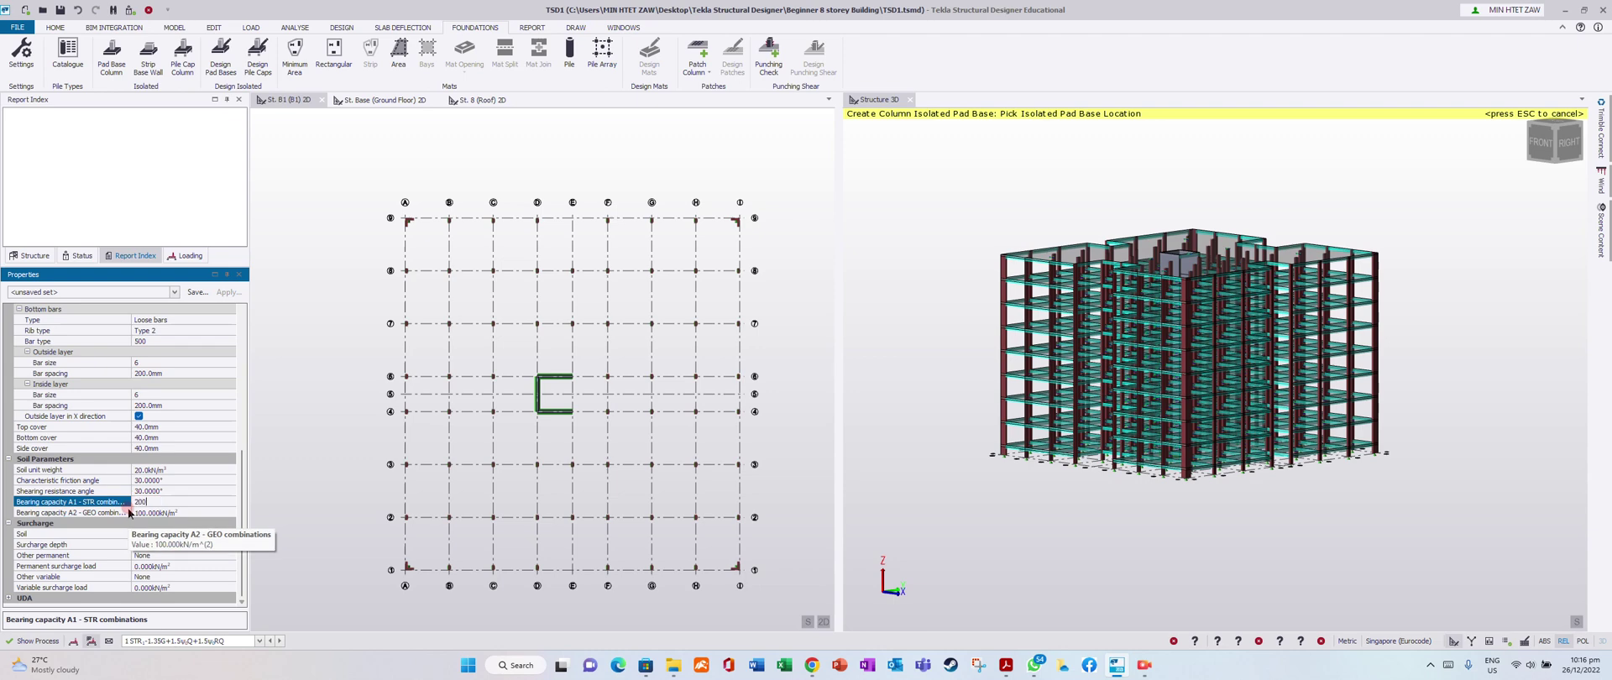
click(186, 512)
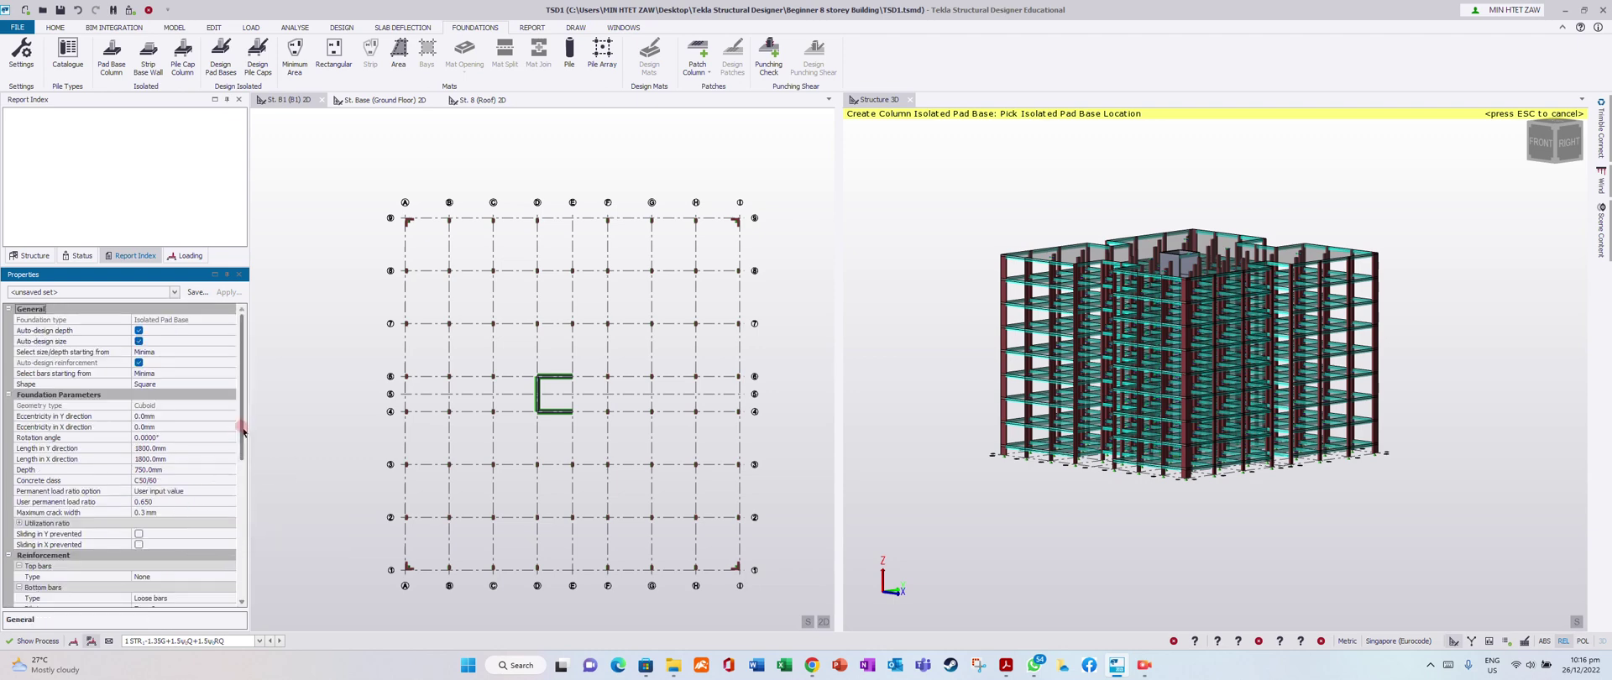
drag(242, 428, 242, 570)
click(188, 511)
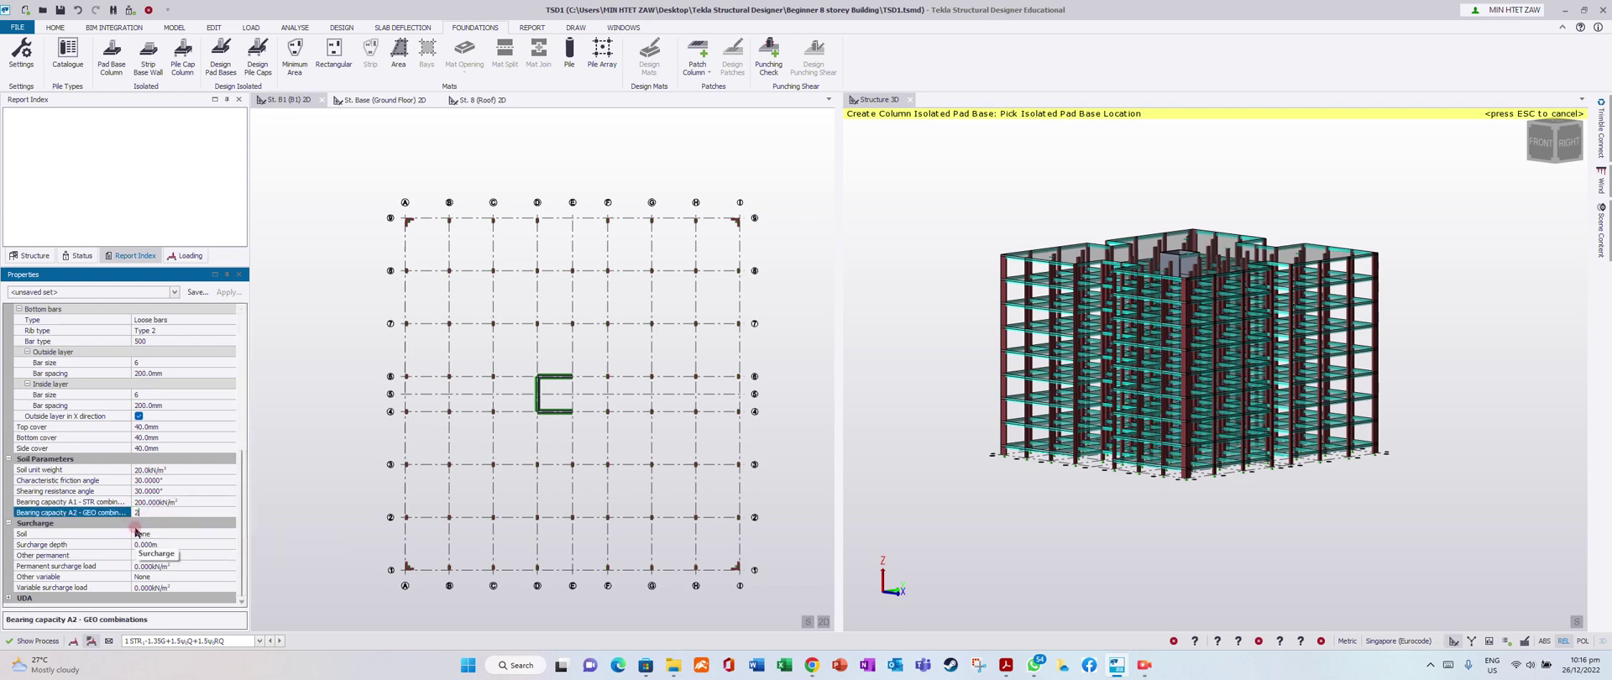
click(263, 471)
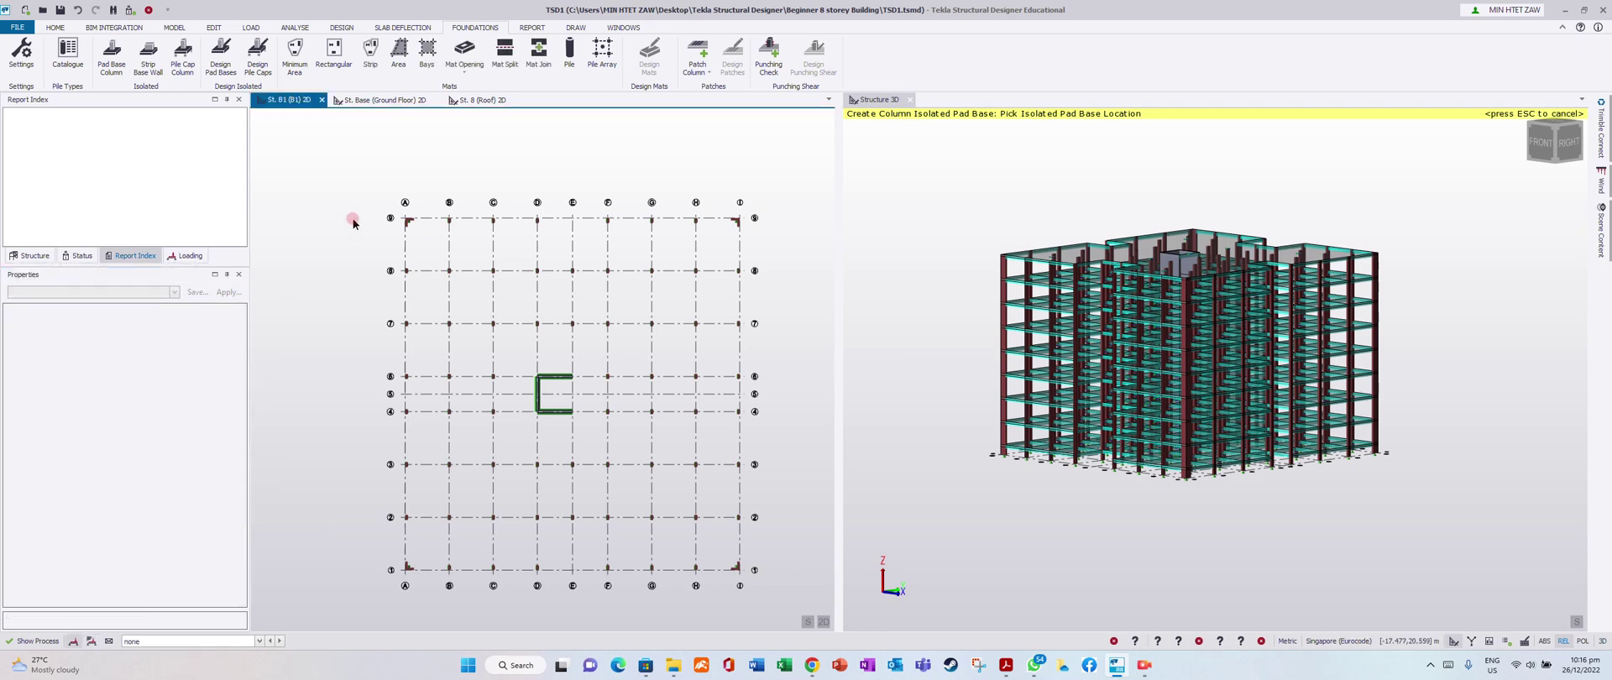
Resume Pad Base Column placement with concrete class C50/60.
click(112, 52)
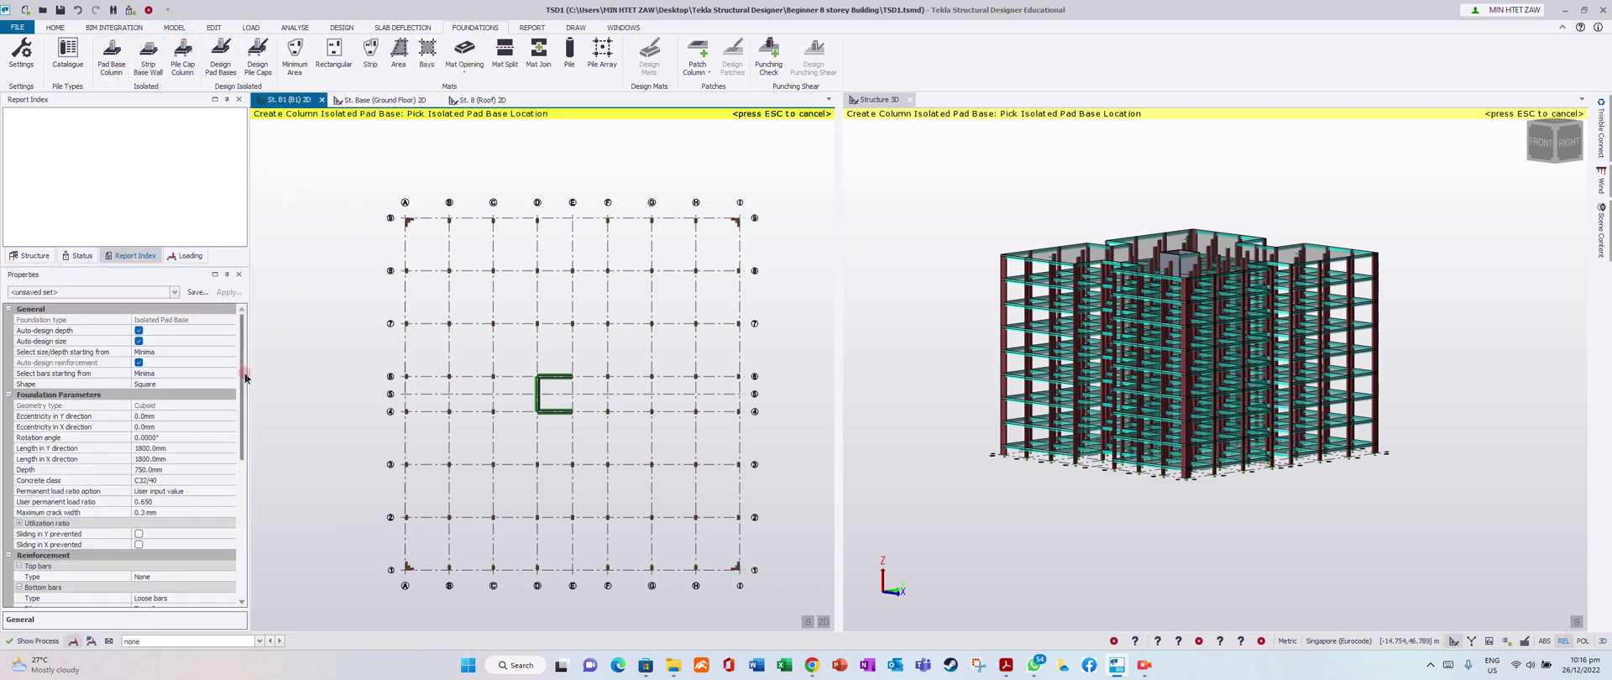
scroll(239, 380, down, 4)
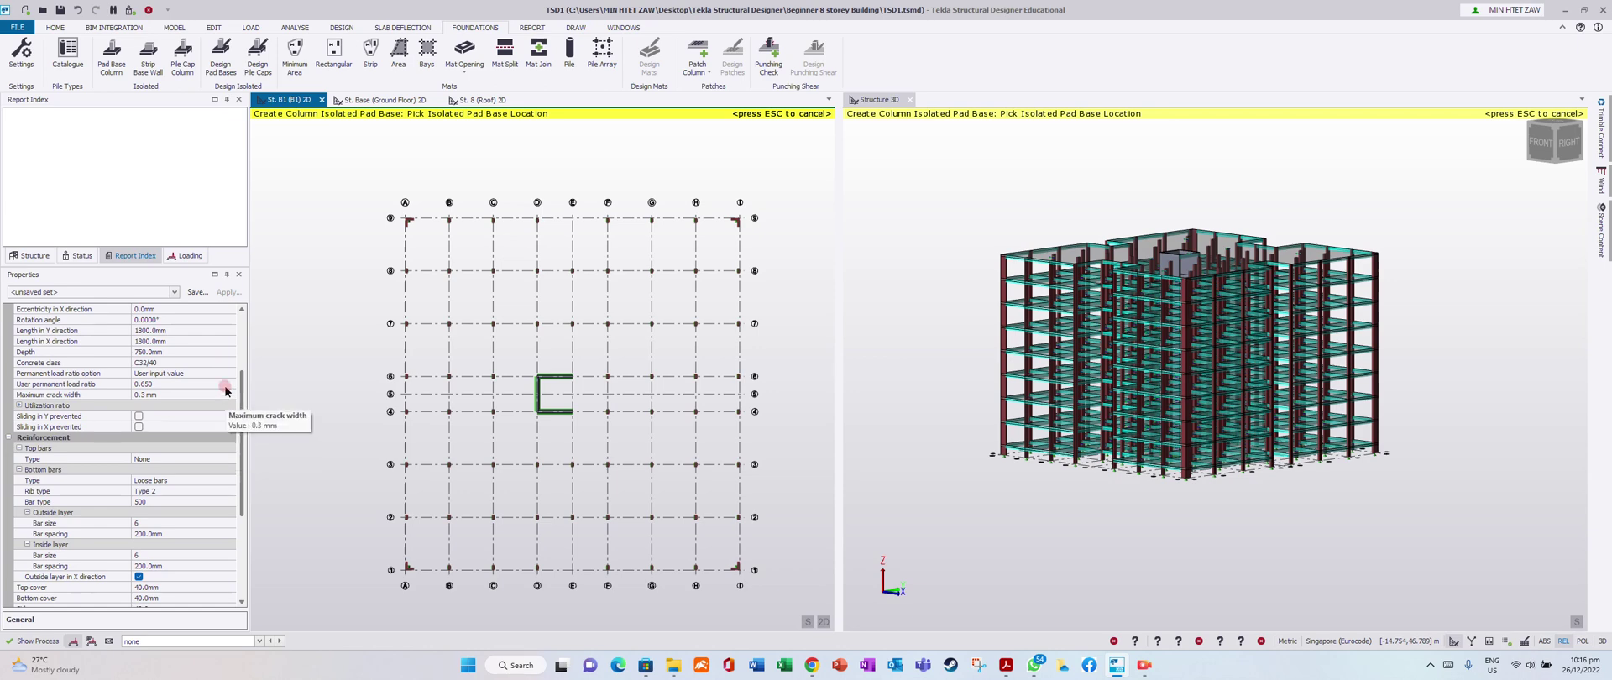
click(230, 362)
click(230, 364)
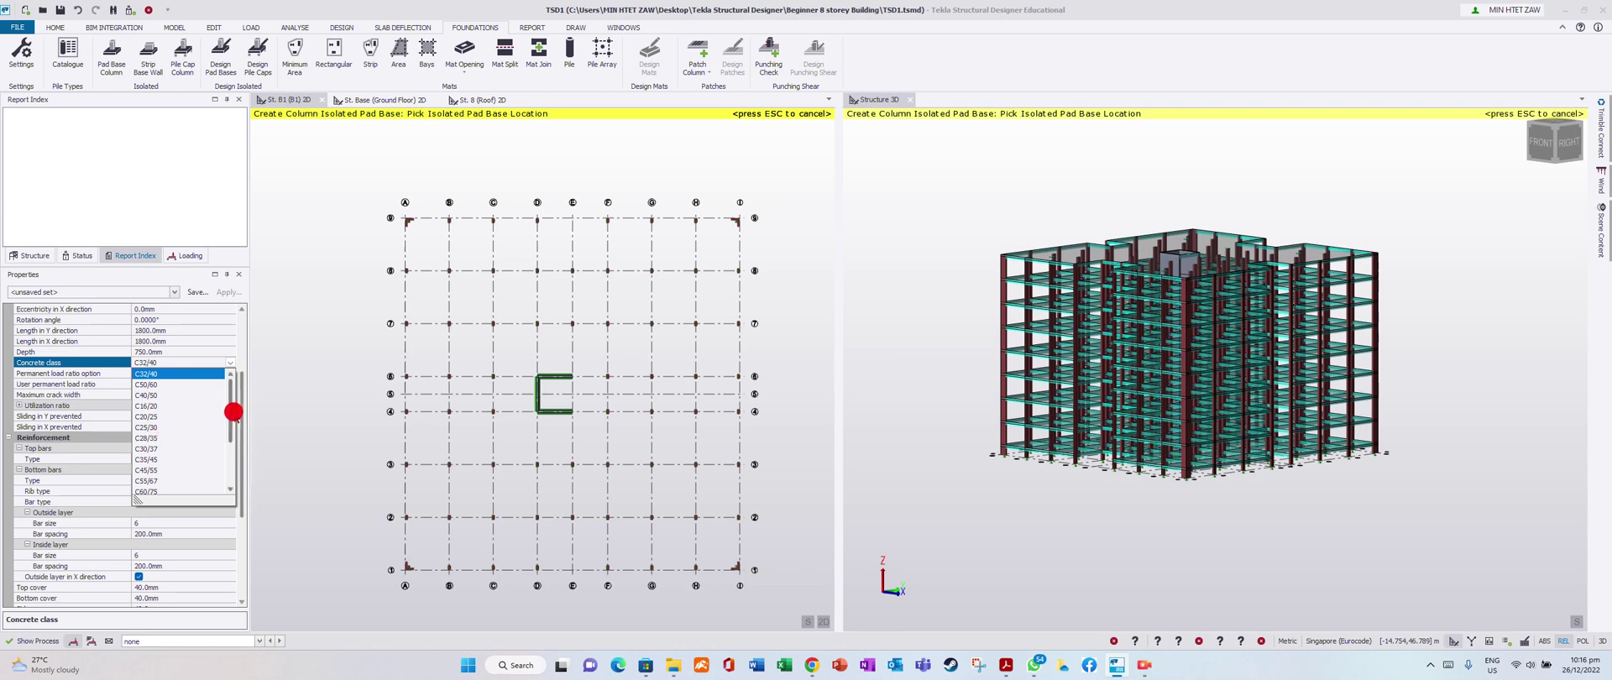
click(185, 387)
click(230, 363)
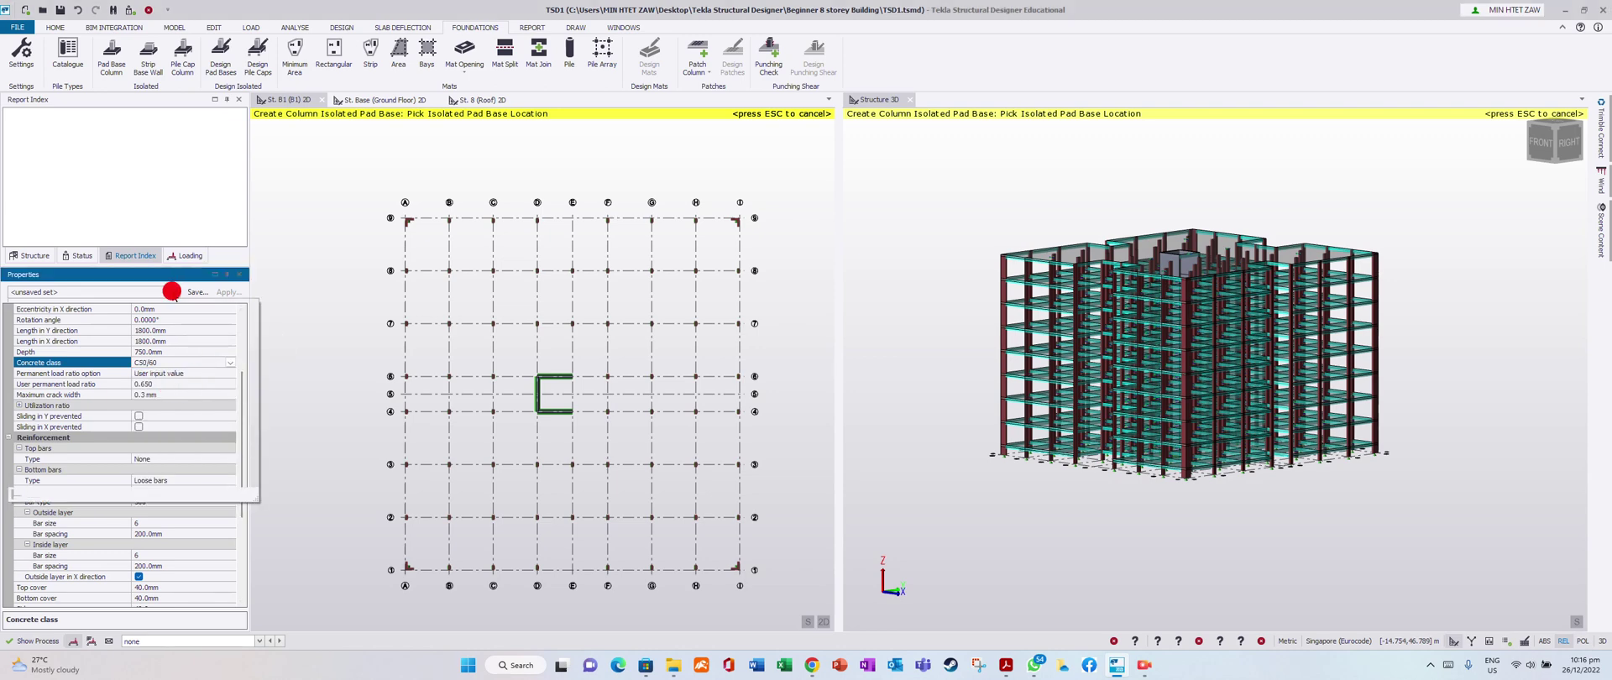
click(168, 291)
Set the pad base bottom, top and side covers to 50 mm.
scroll(236, 427, down, 3)
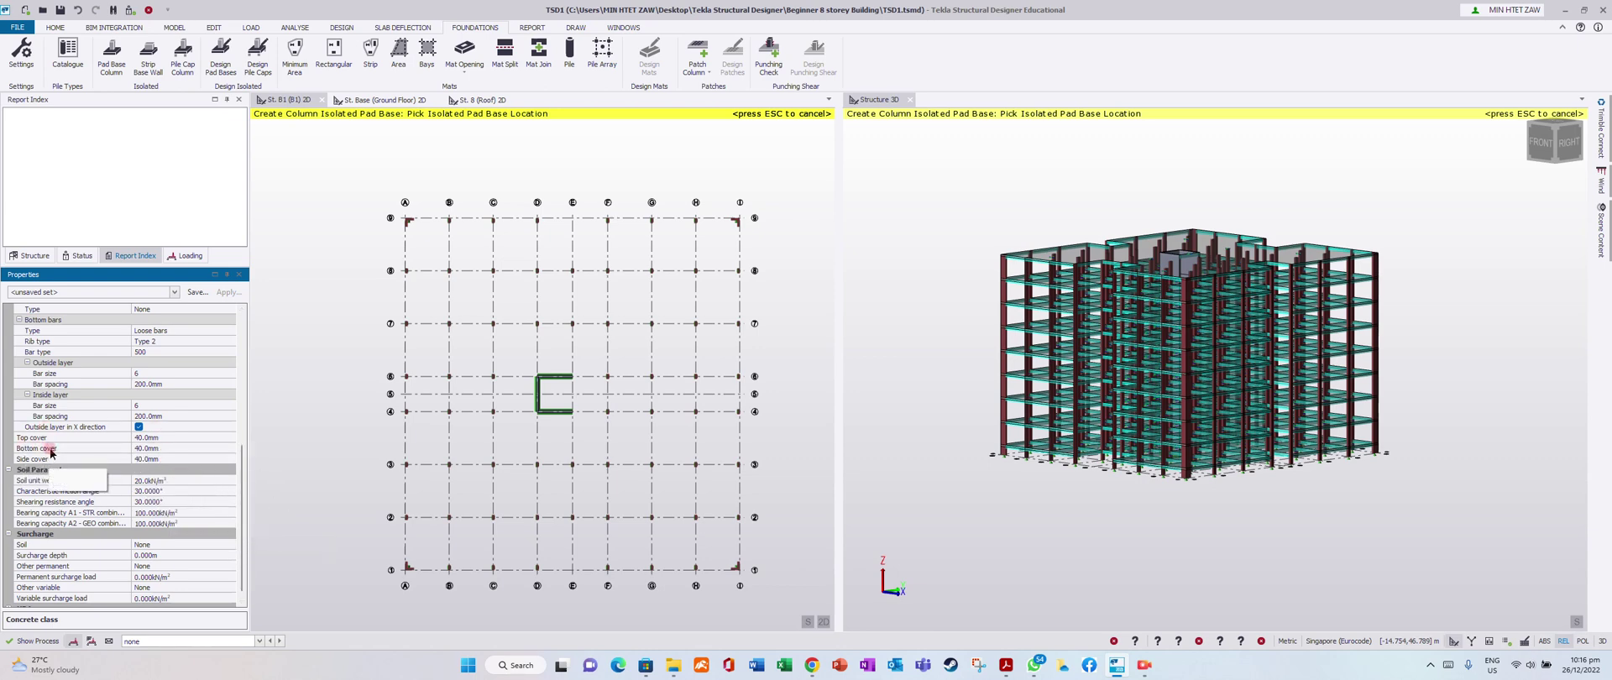
click(168, 449)
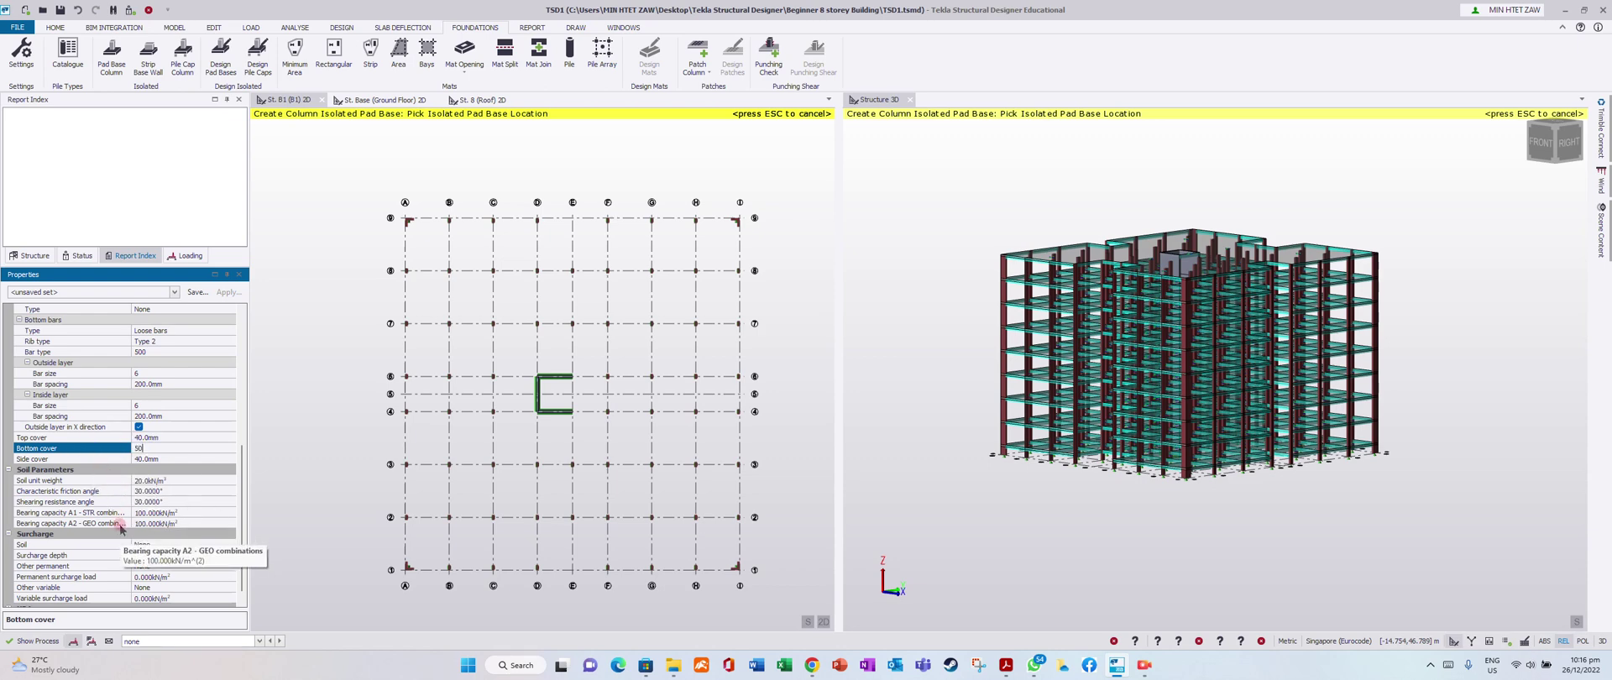
text(50)
click(167, 437)
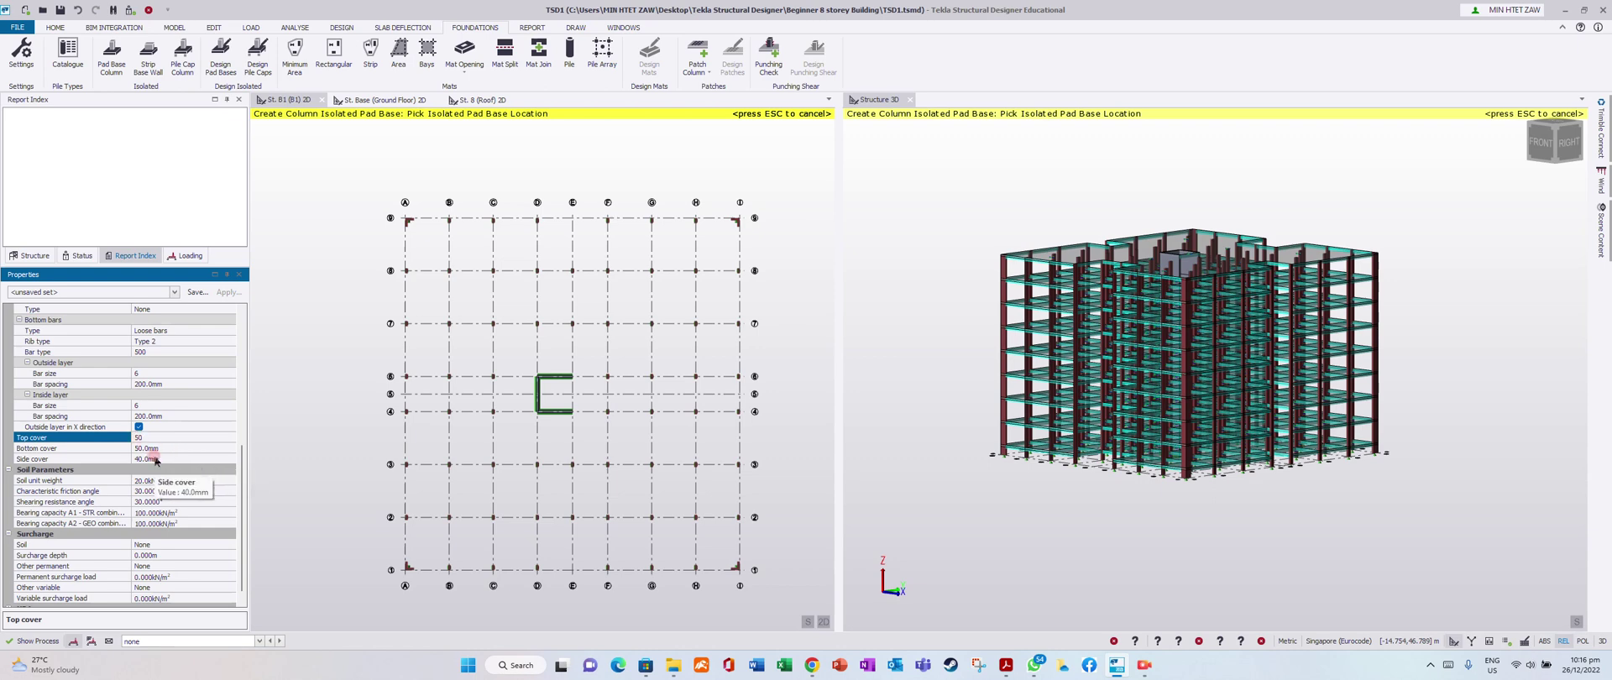
click(159, 459)
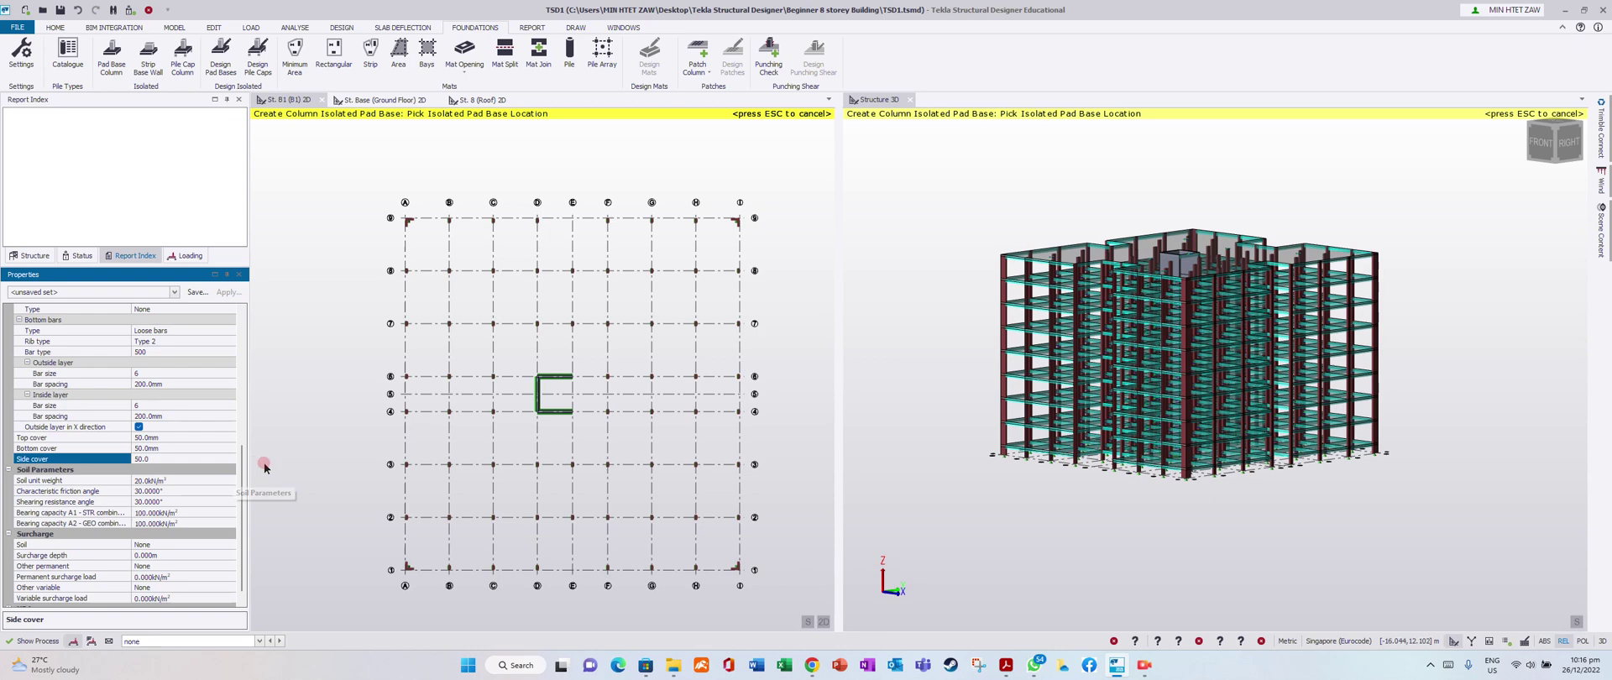
scroll(240, 487, down, 1)
click(200, 499)
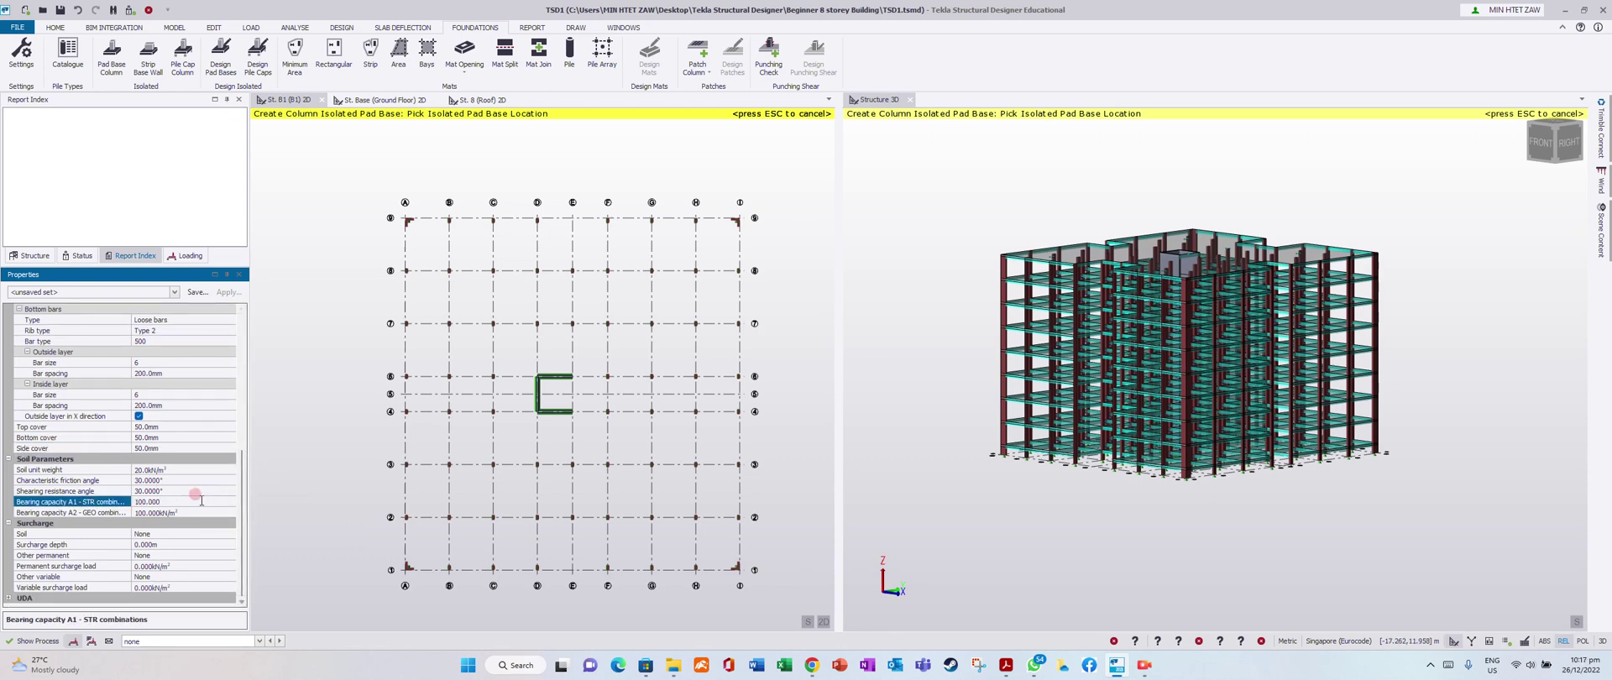
Set bearing capacities A1 and A2 to 200 kN/m² and save as a property set.
drag(184, 499, 127, 493)
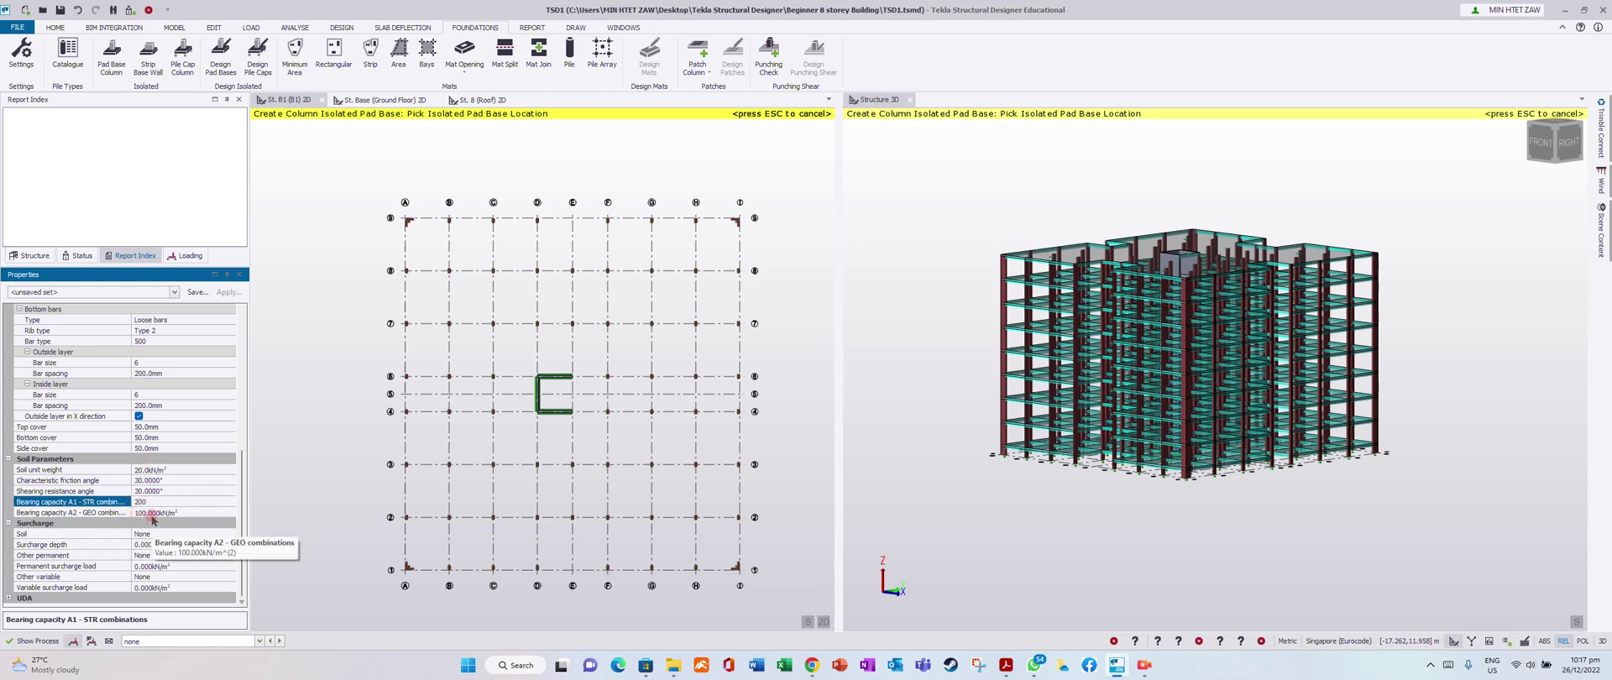
click(151, 513)
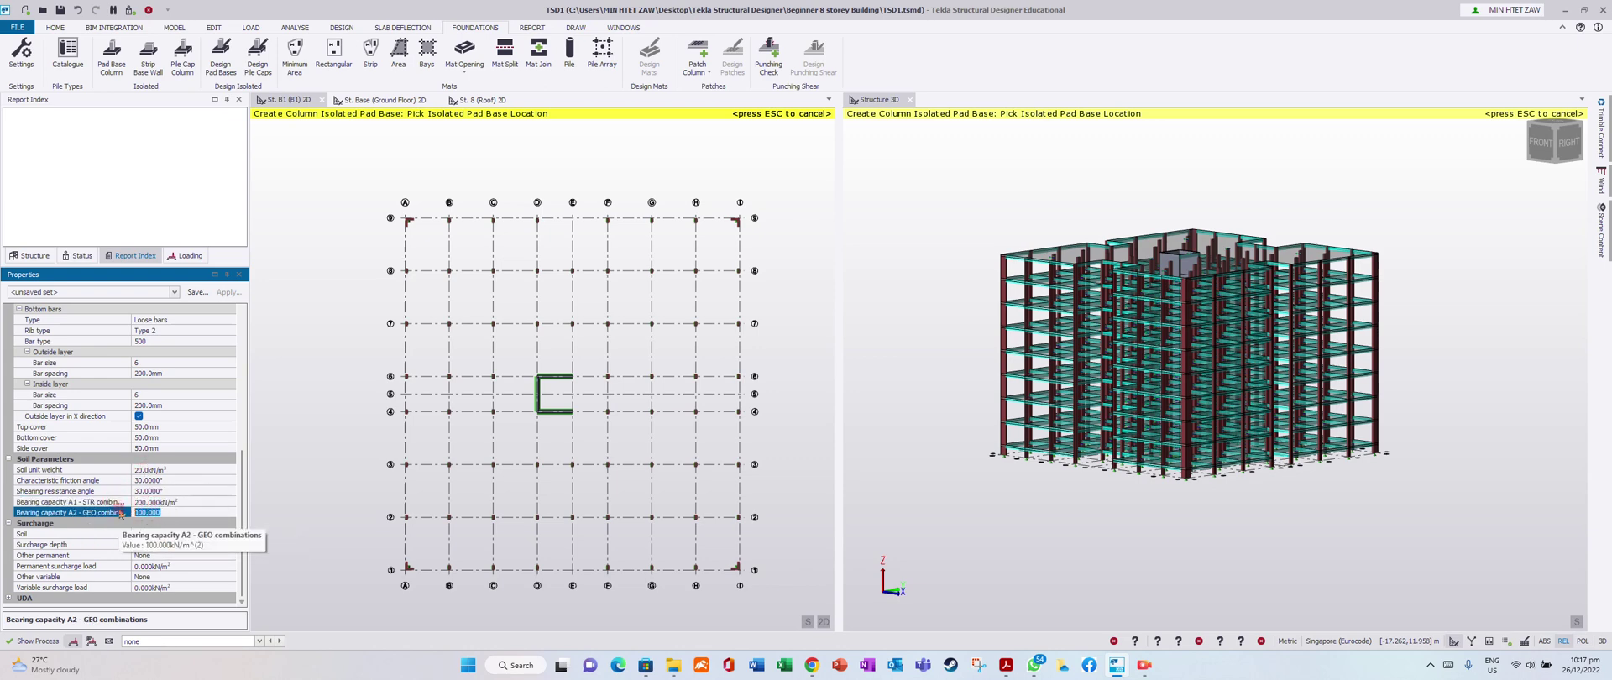
text(200)
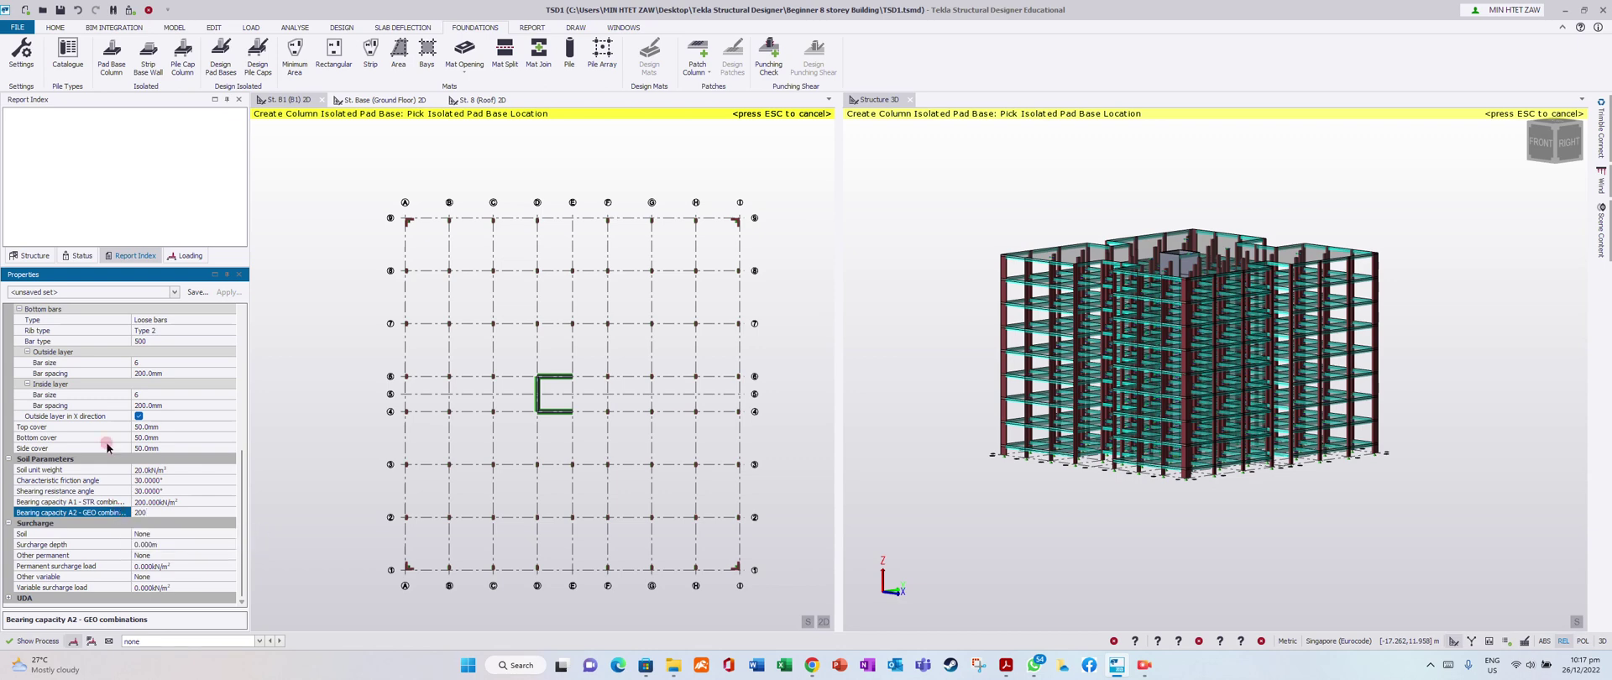
click(198, 292)
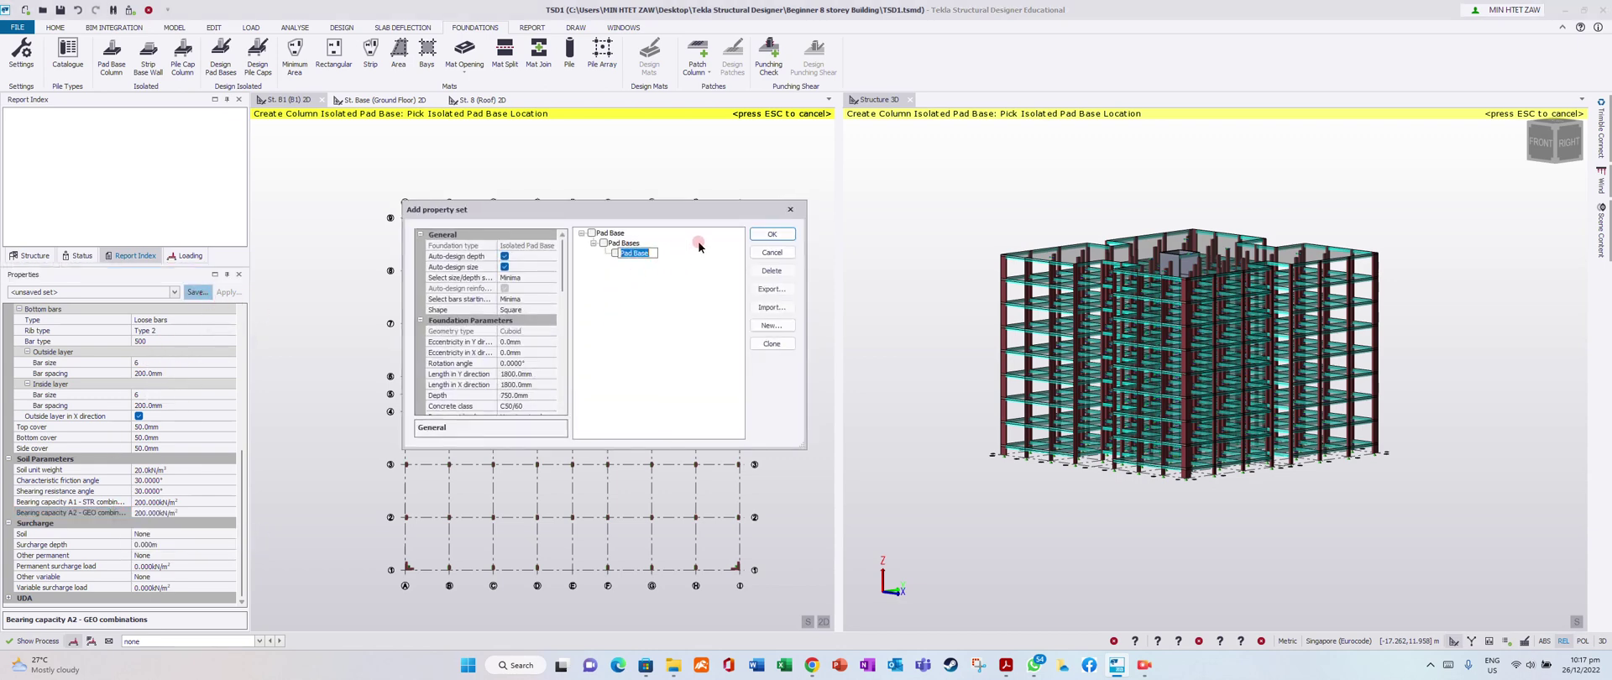
click(770, 234)
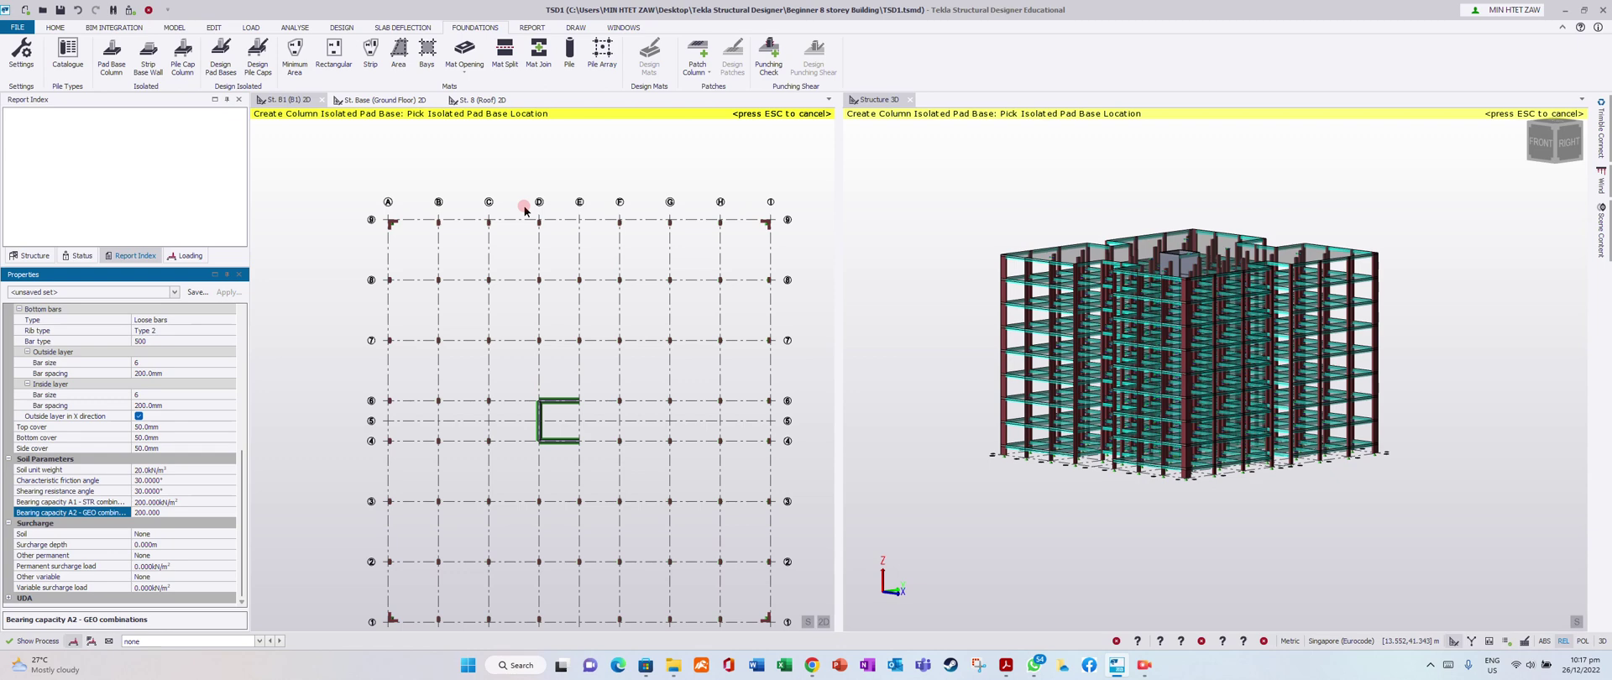
Window-select perimeter columns on grid 9, grid A, grid I and row 1 for pad bases.
click(414, 187)
drag(414, 186, 732, 245)
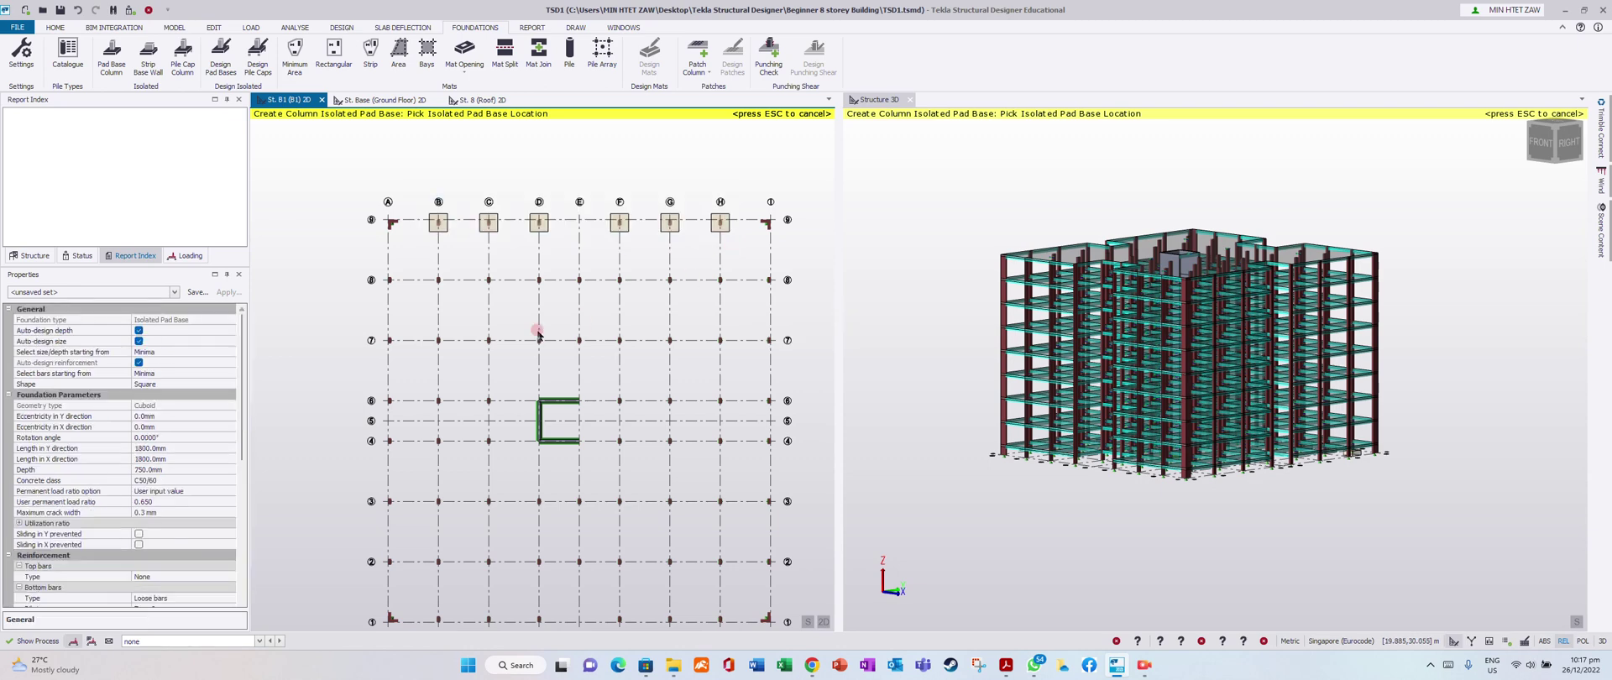
drag(359, 263, 409, 358)
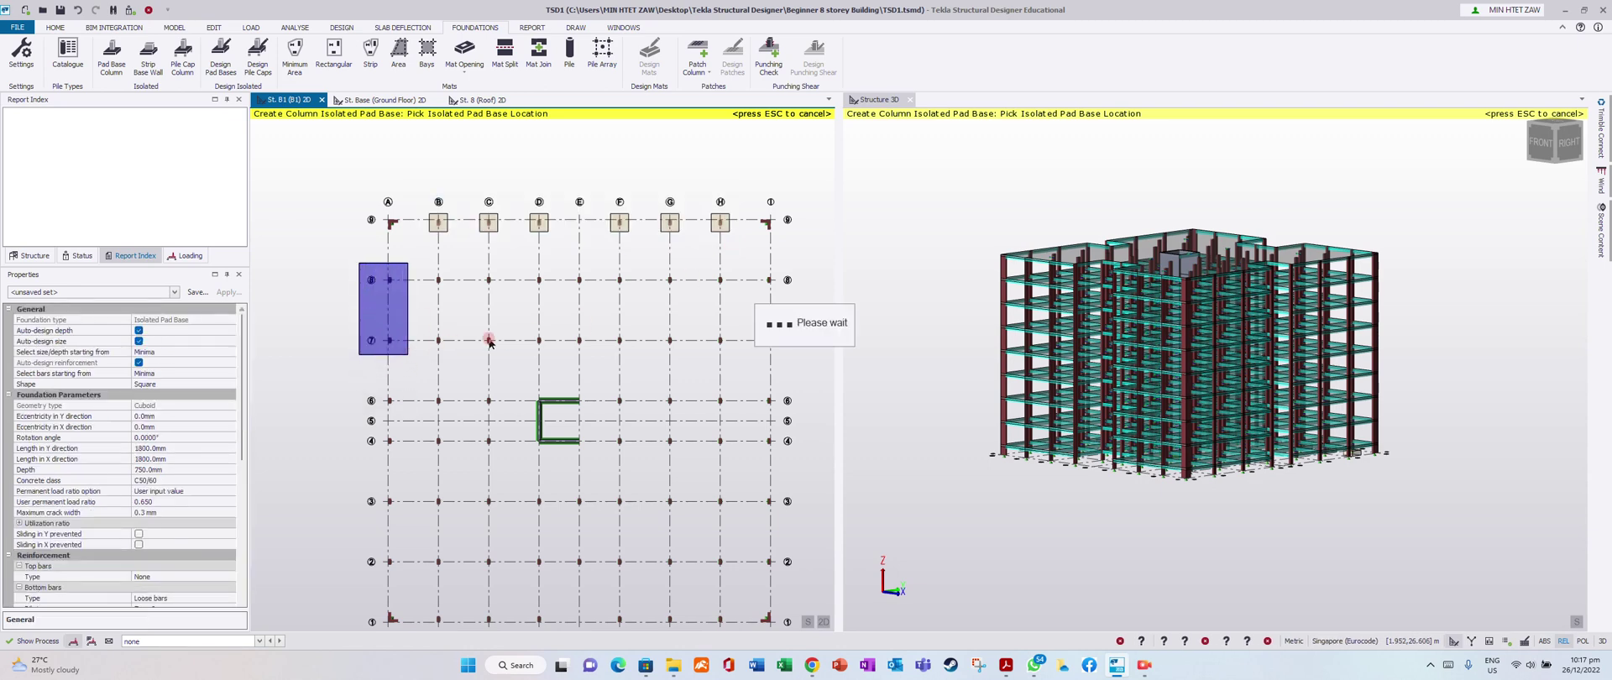
drag(756, 262, 786, 366)
scroll(526, 144, down, 1)
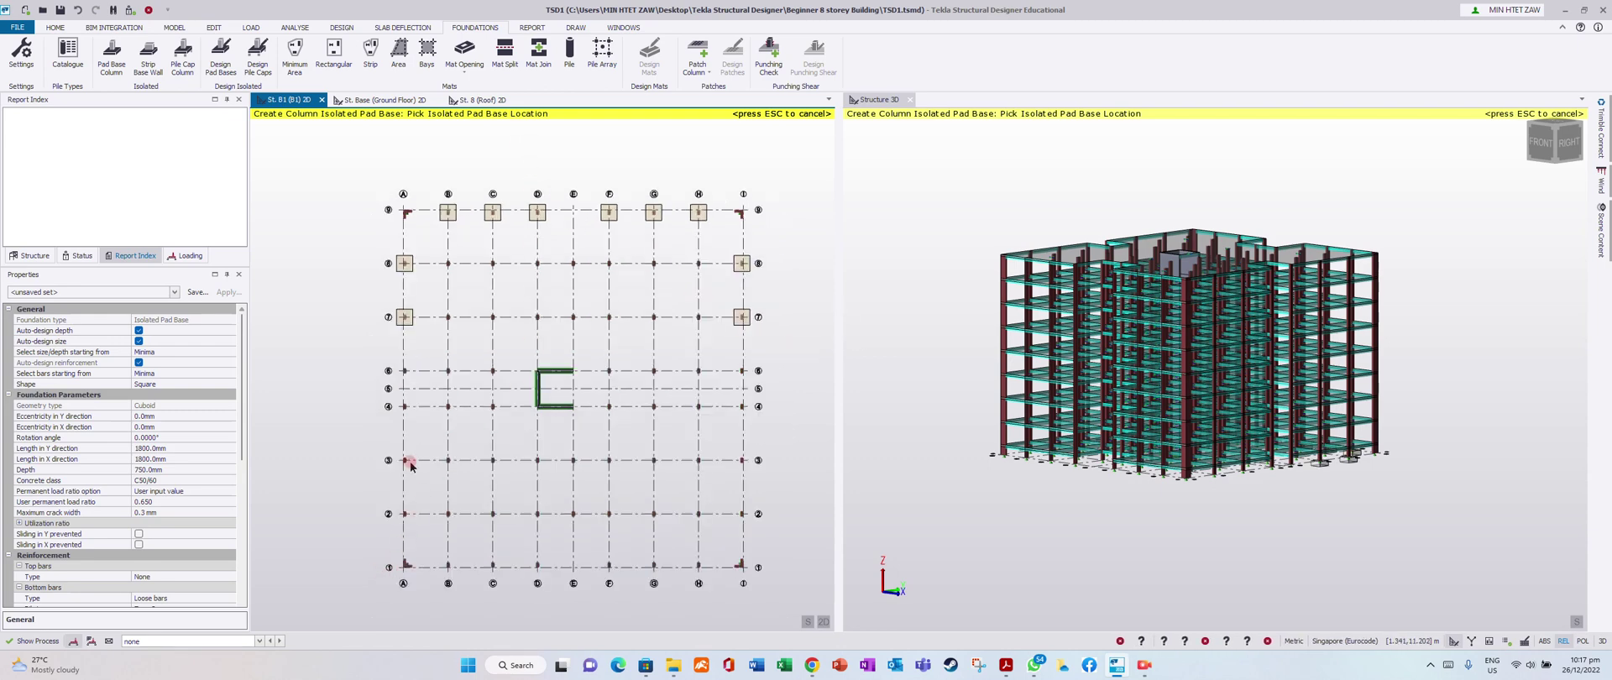
drag(374, 438, 421, 606)
drag(365, 183, 420, 241)
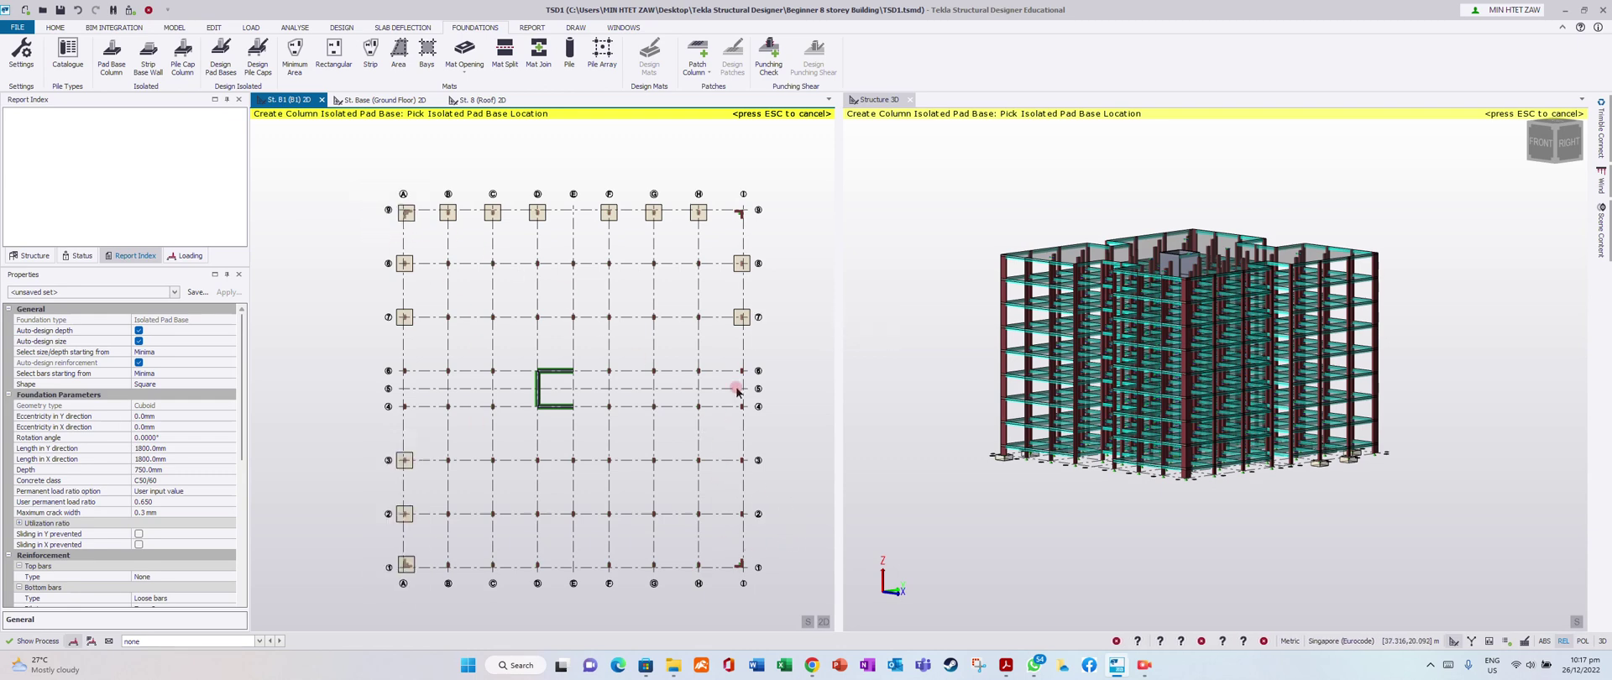
drag(366, 348, 425, 421)
drag(722, 352, 777, 597)
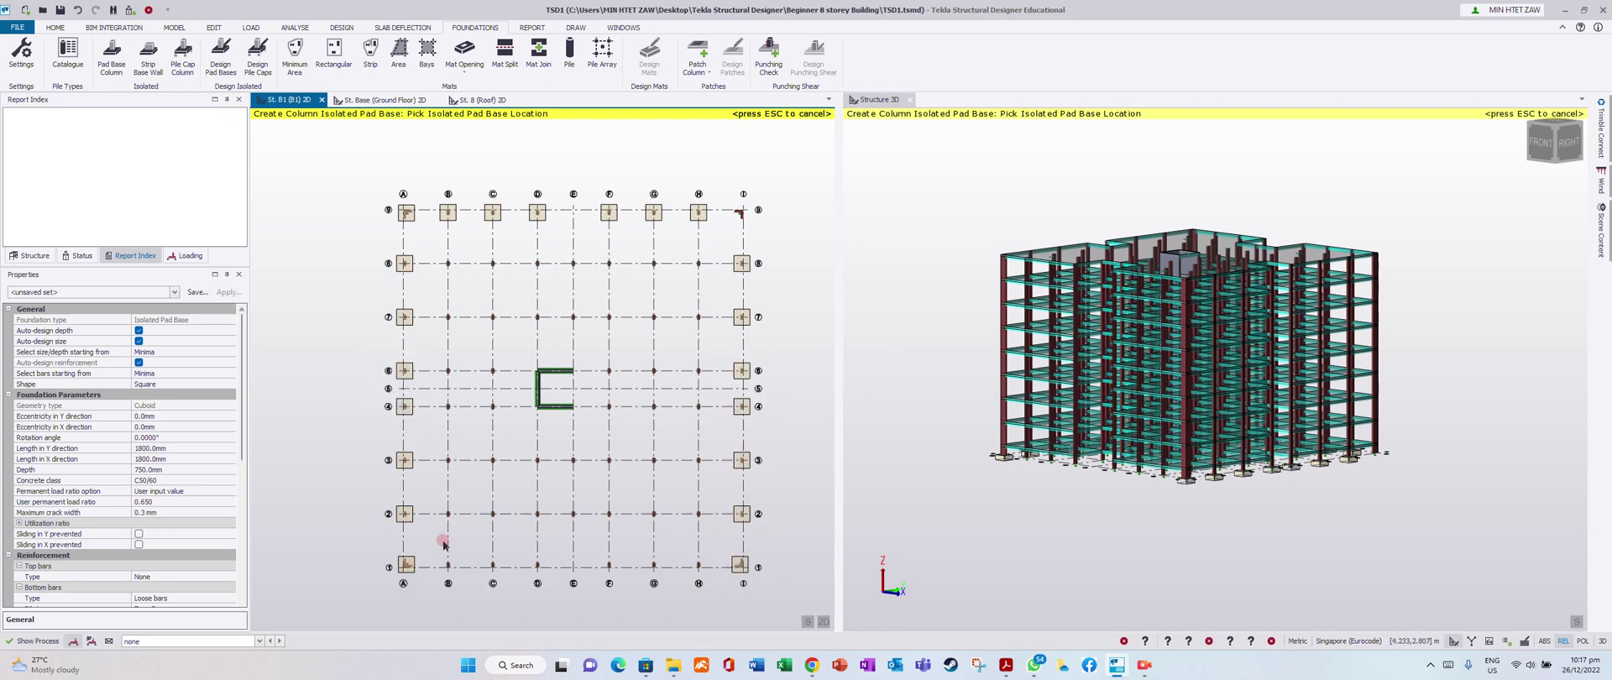
drag(430, 544, 728, 577)
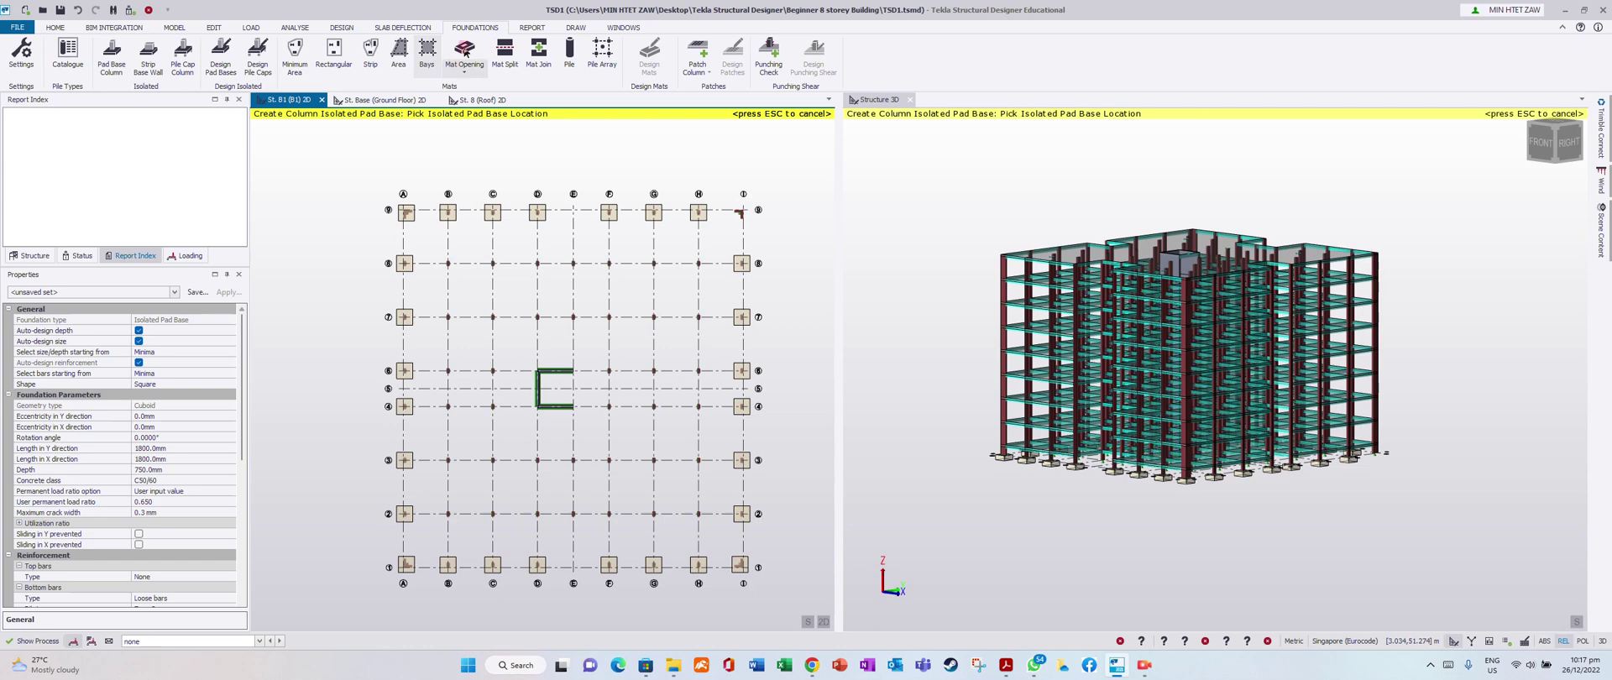
Auto-design all pad bases and select the pad base at grid F/1 to check its status.
click(426, 37)
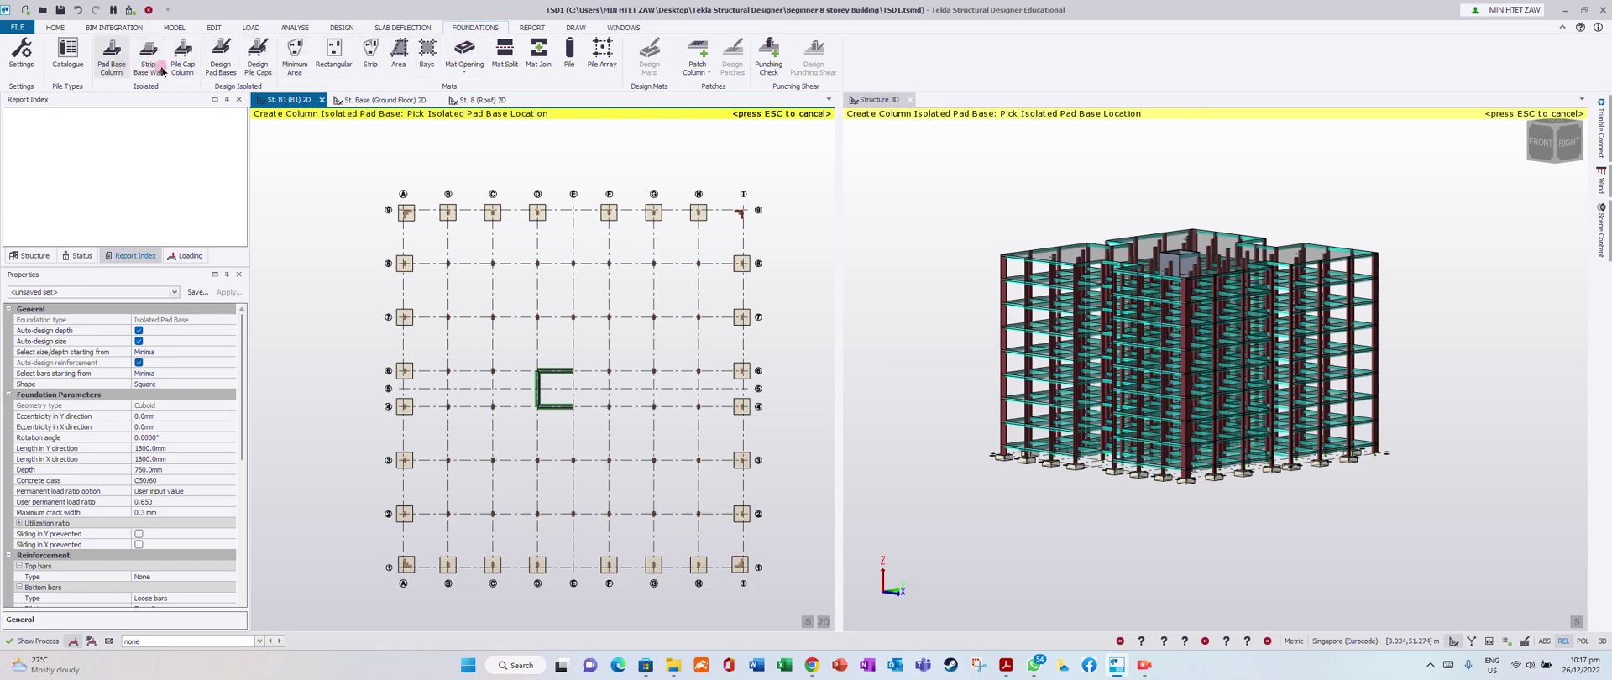
click(222, 57)
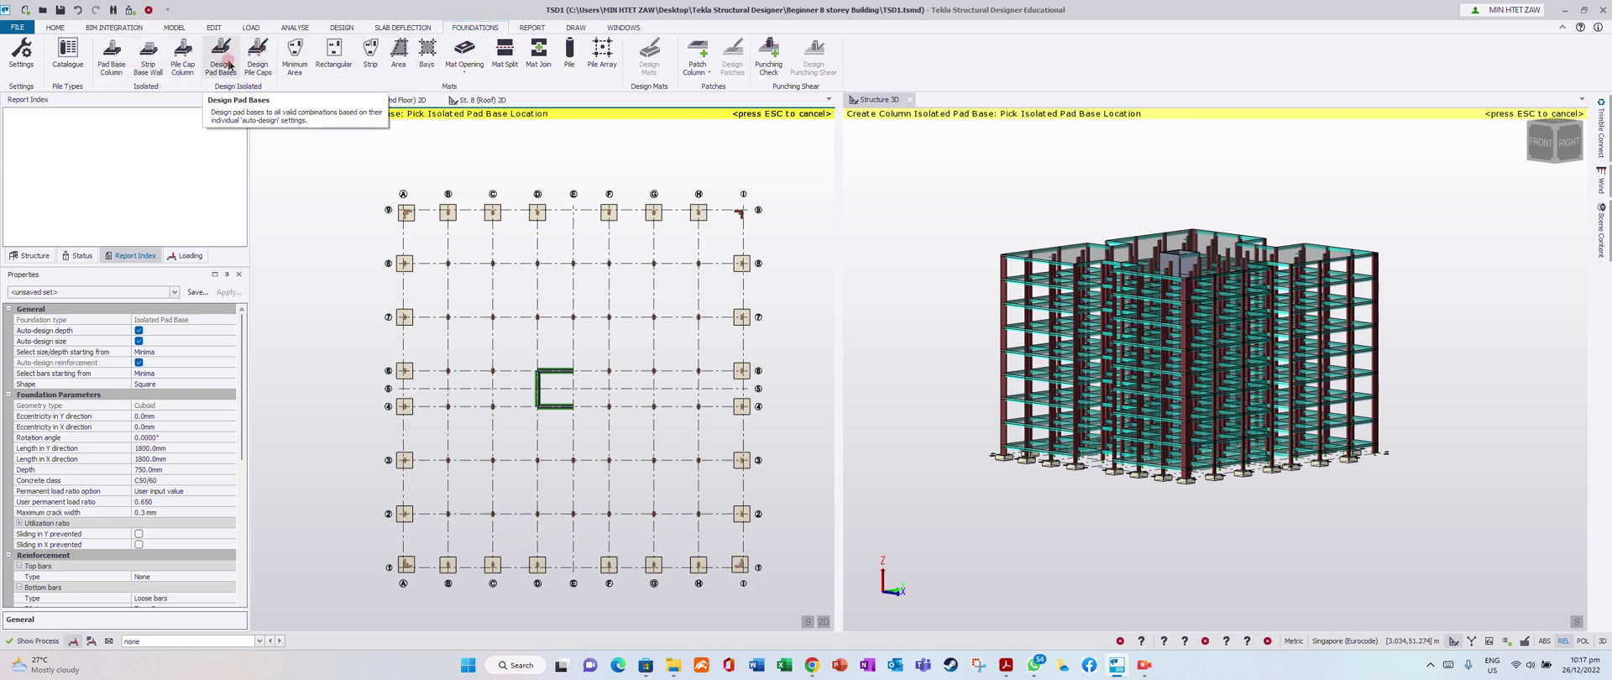
click(226, 64)
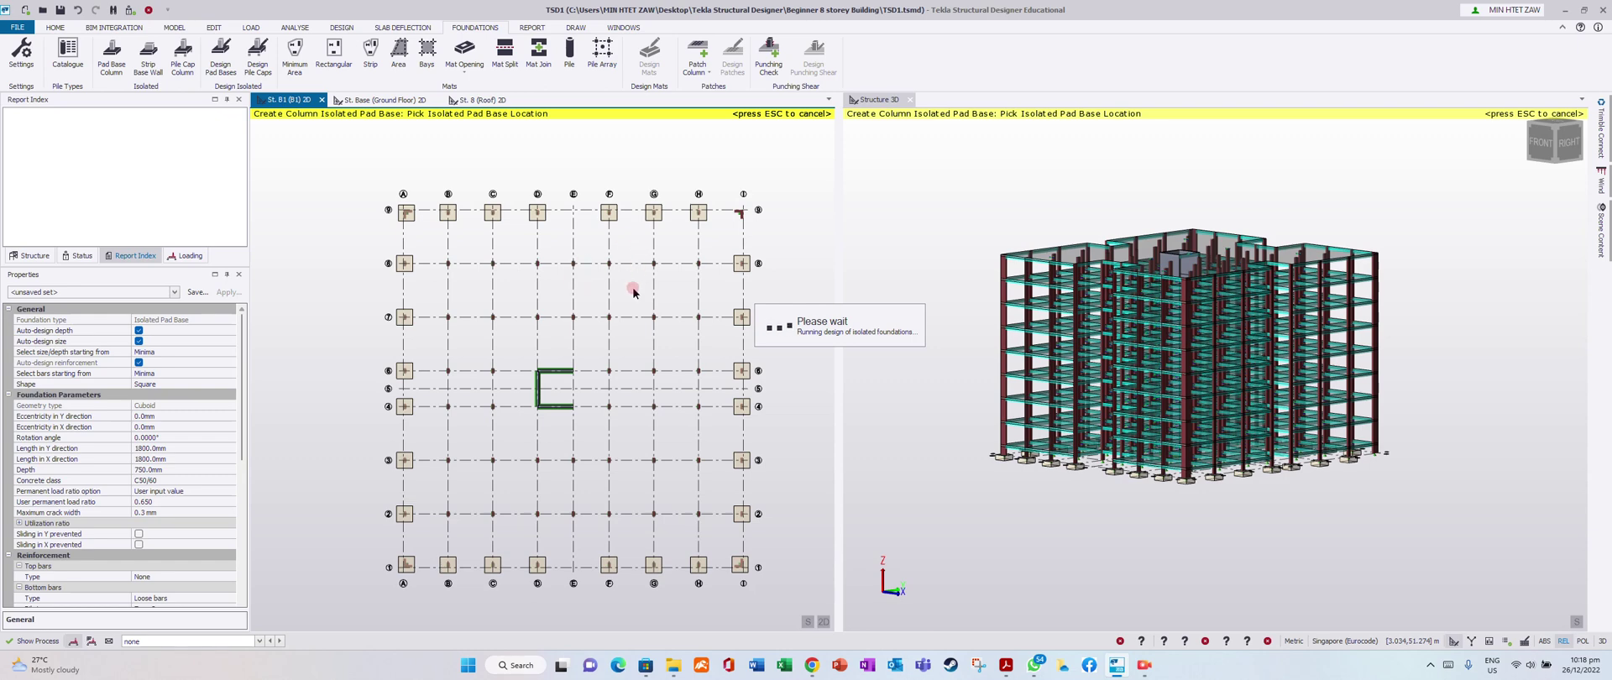
click(625, 554)
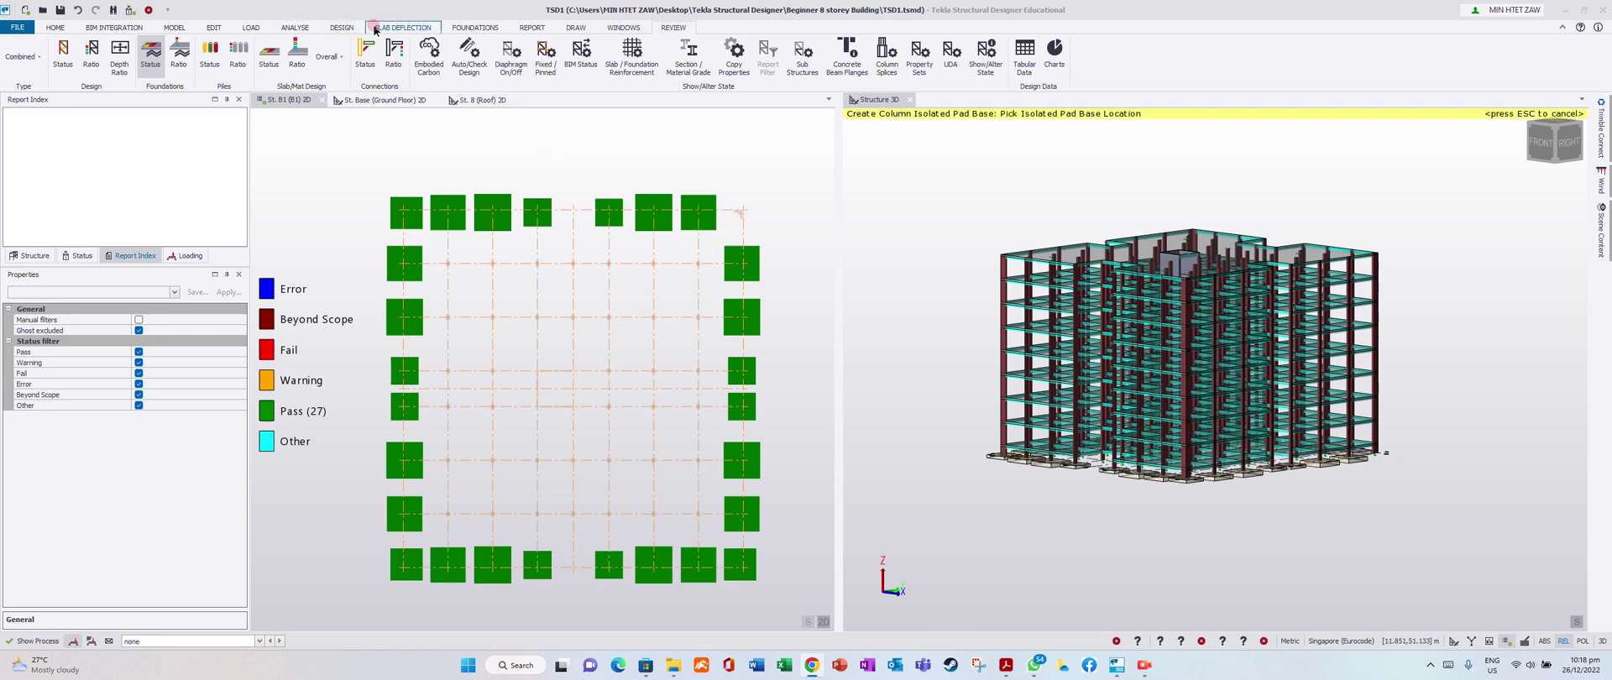
Place one Pad Base Column under the top-right corner column node.
click(347, 33)
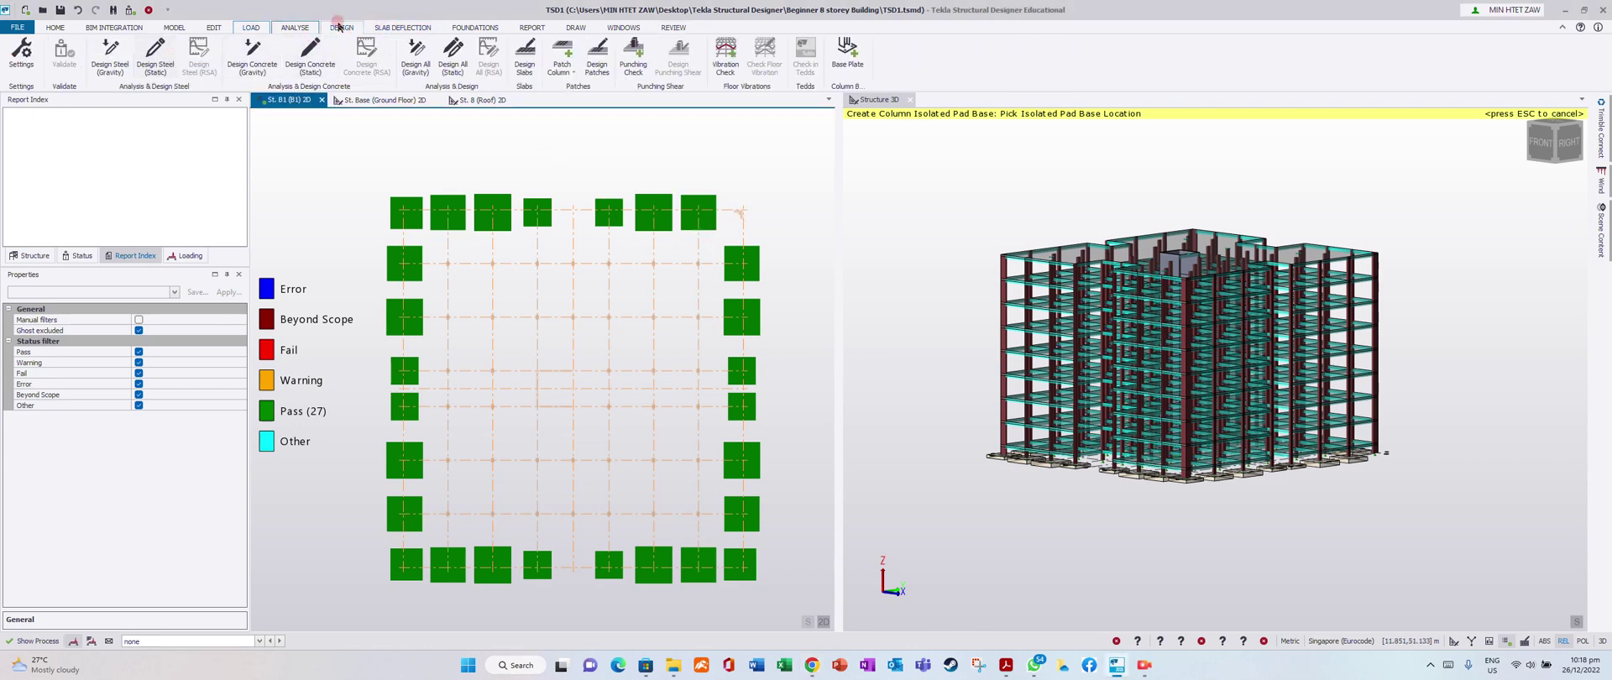
click(476, 28)
click(112, 57)
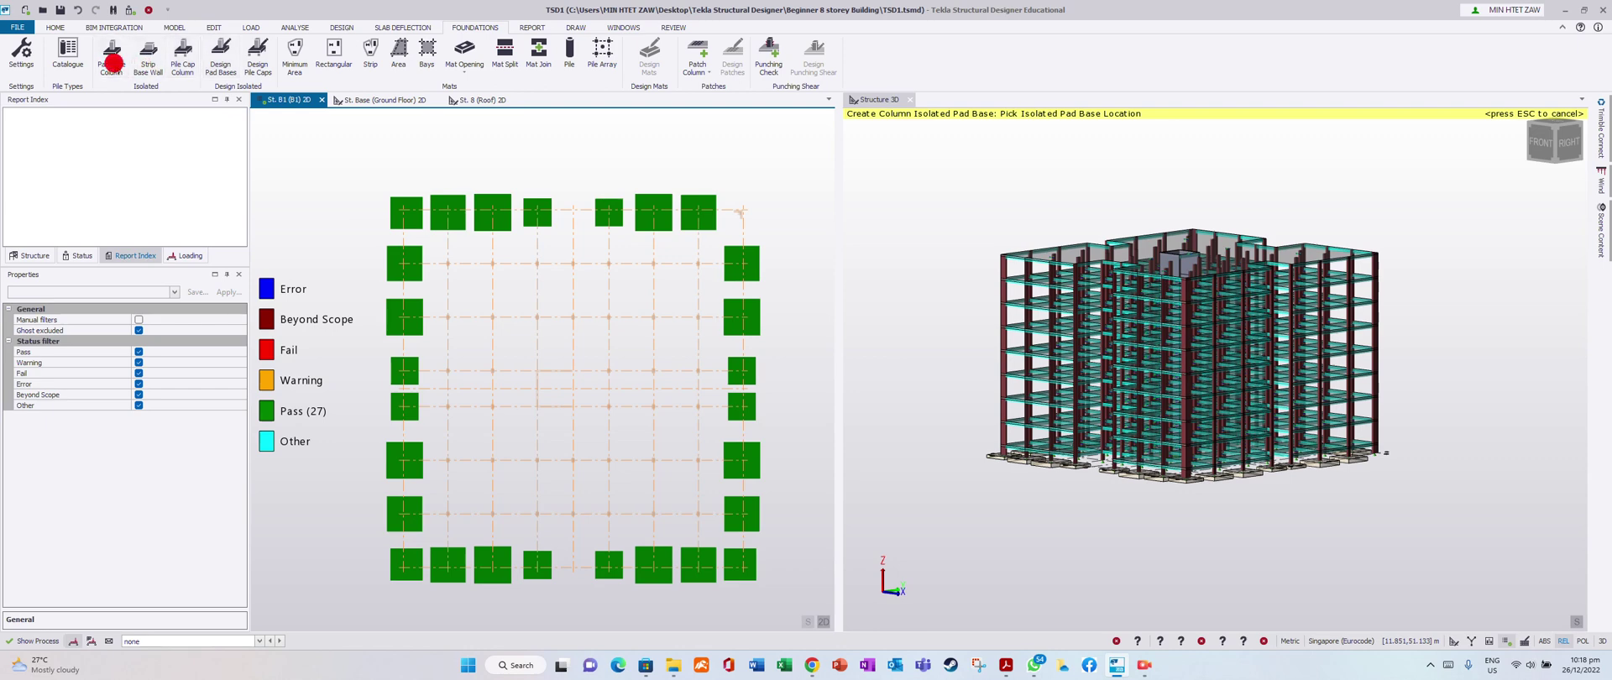
click(740, 210)
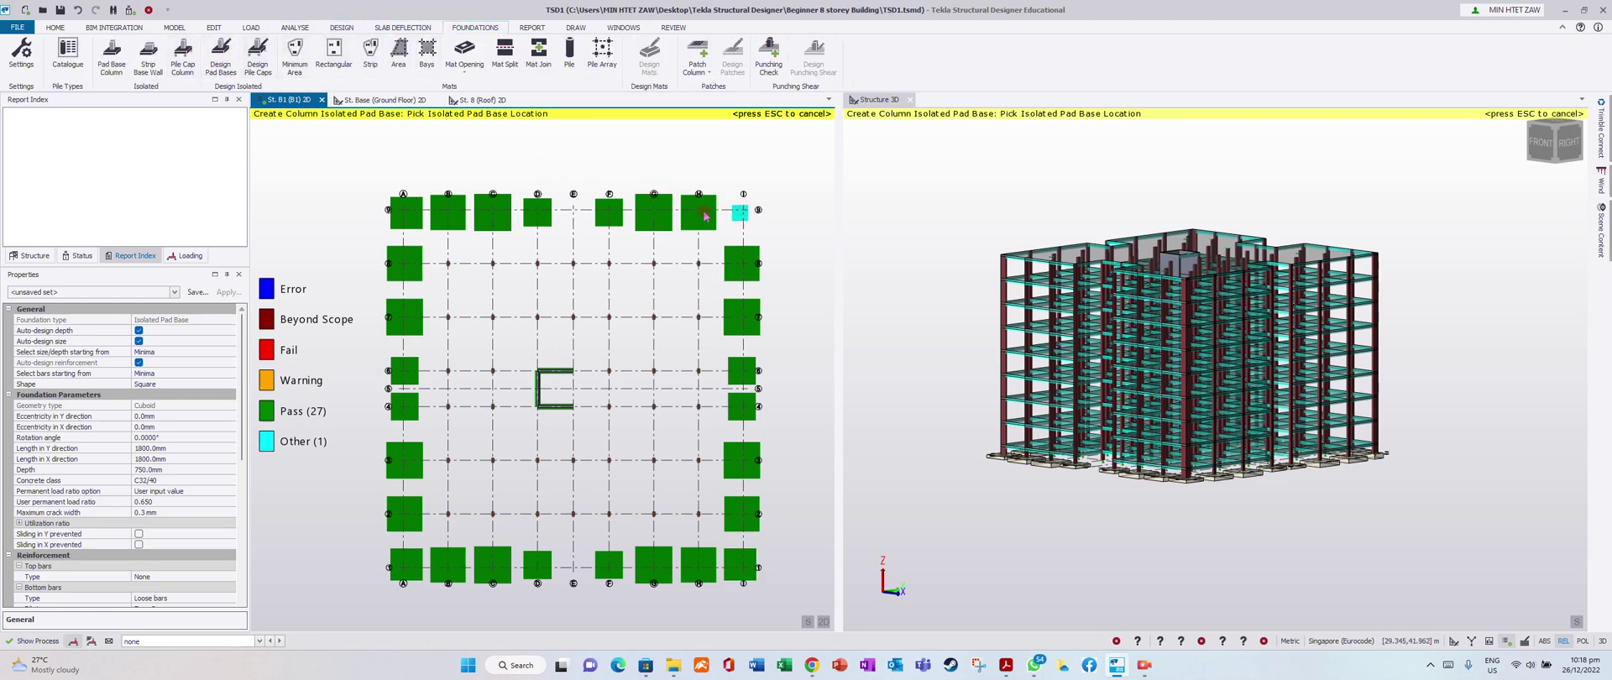
key(Escape)
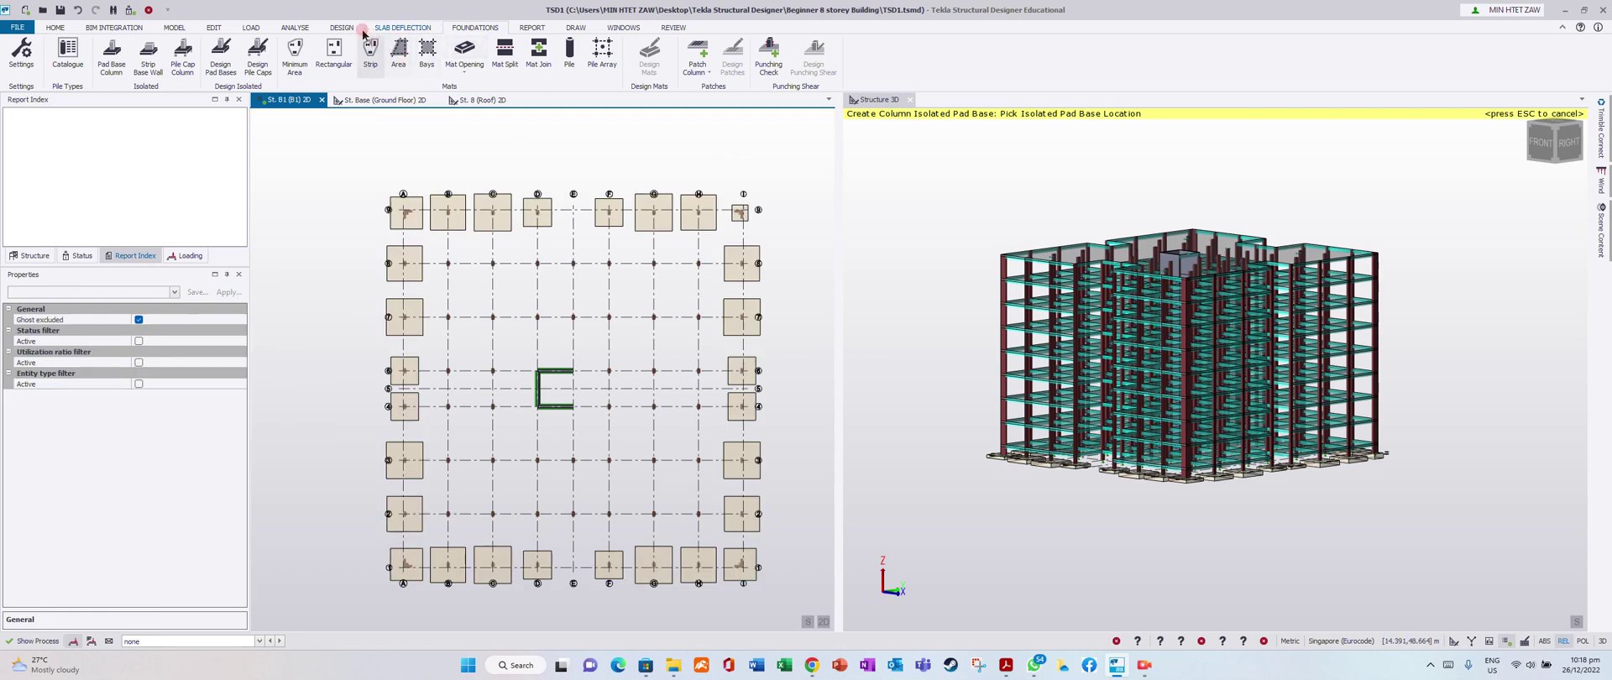
Rerun Design Pad Bases and check the corner pad: 5400 × 5400 mm, 550 mm deep, ratio 0.996.
click(221, 57)
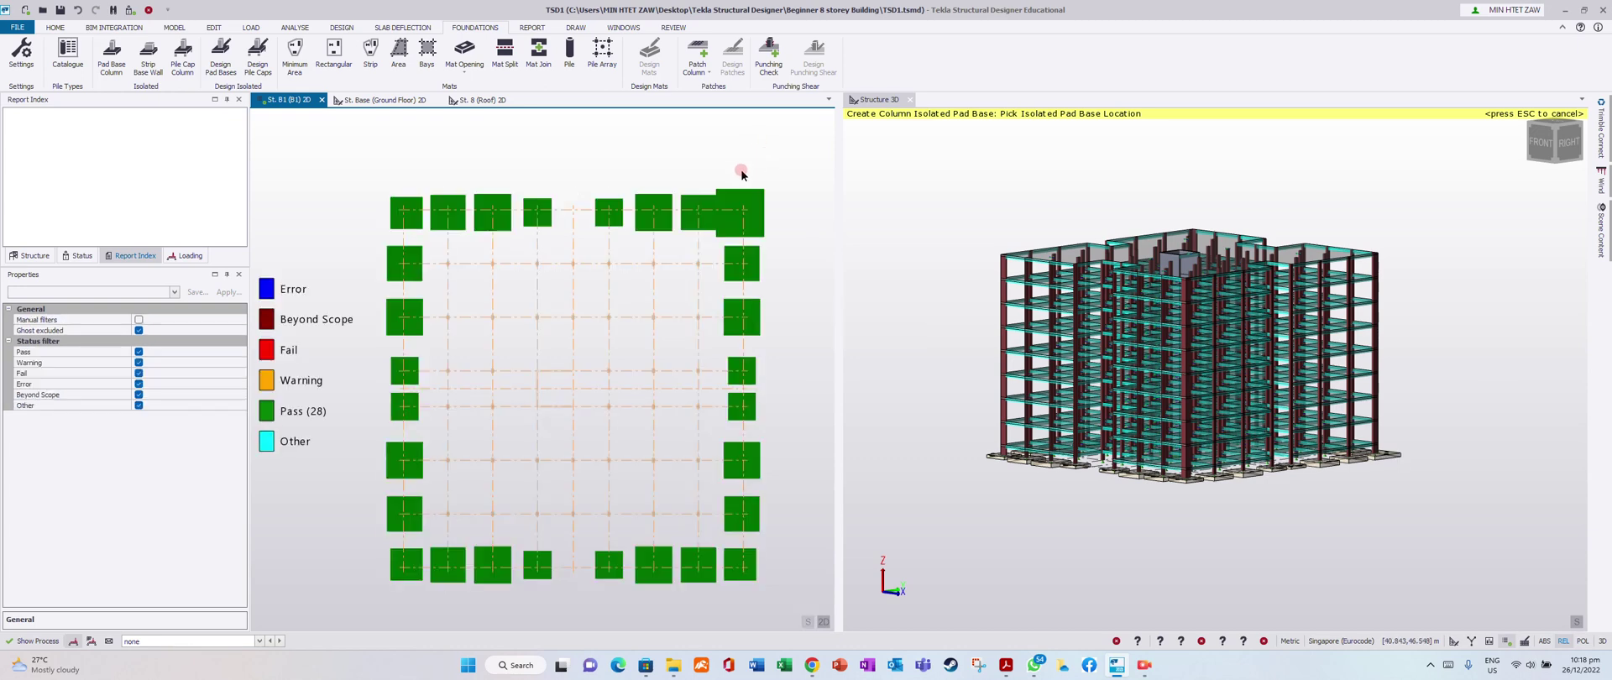
mouse_move(728, 210)
scroll(625, 287, up, 1)
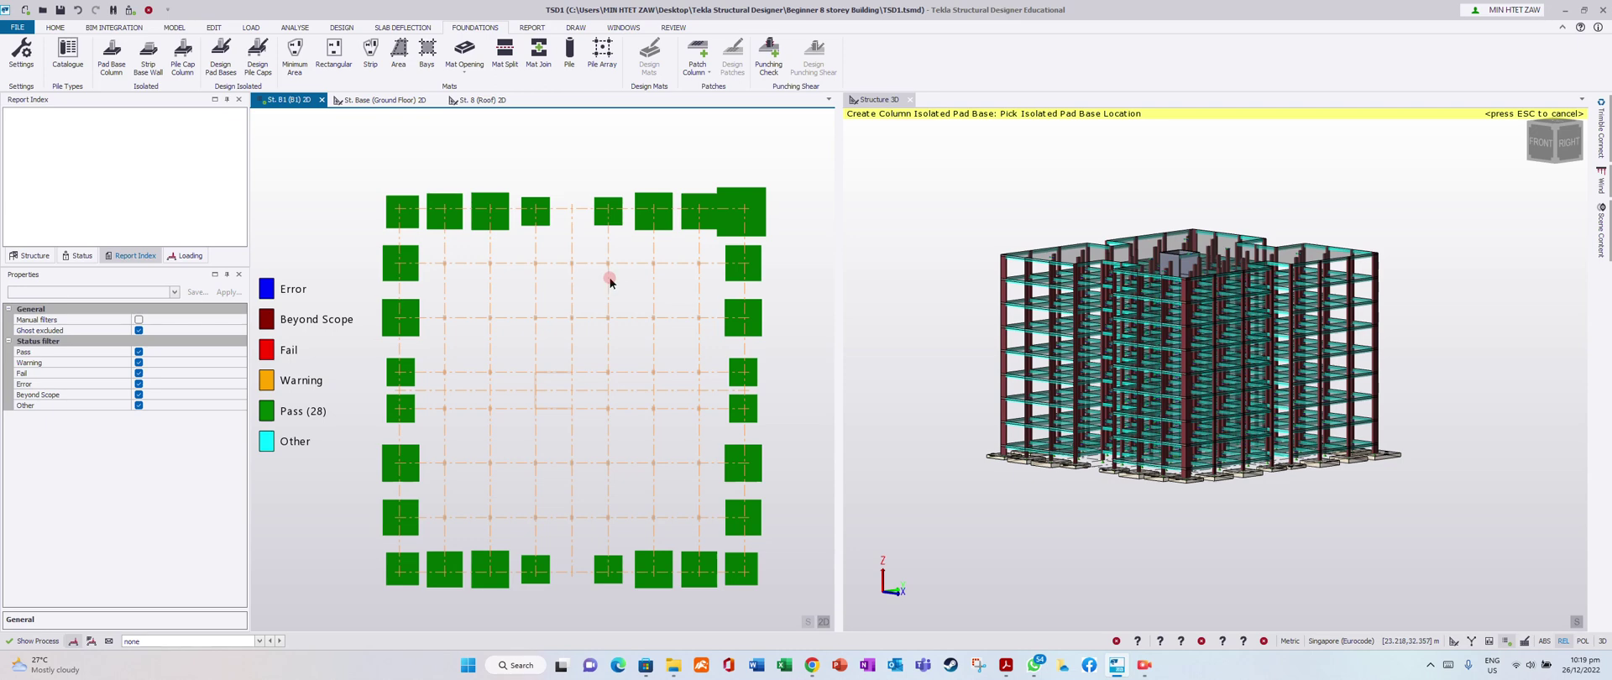
Delete the four corner pad bases and rerun the pad base design.
click(755, 223)
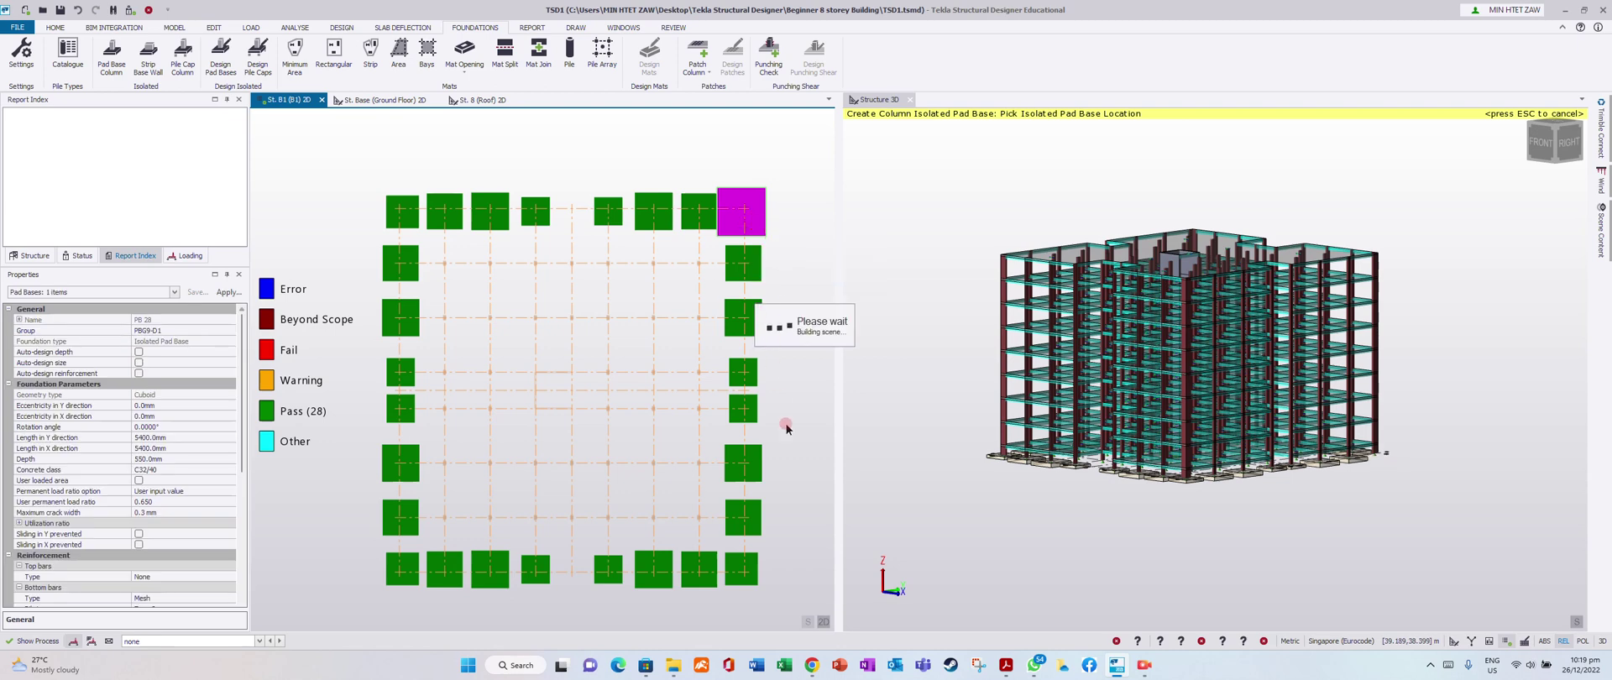
click(749, 578)
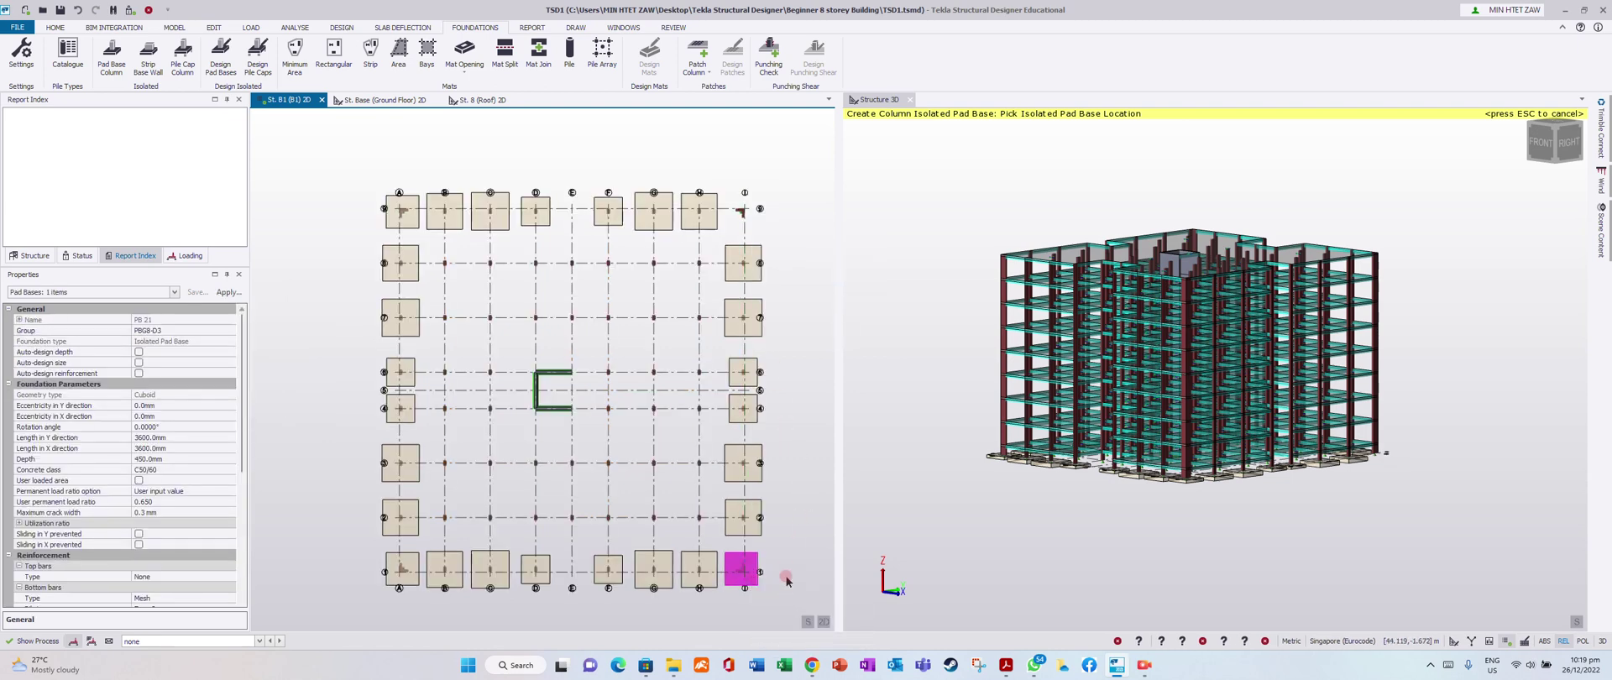
key(Delete)
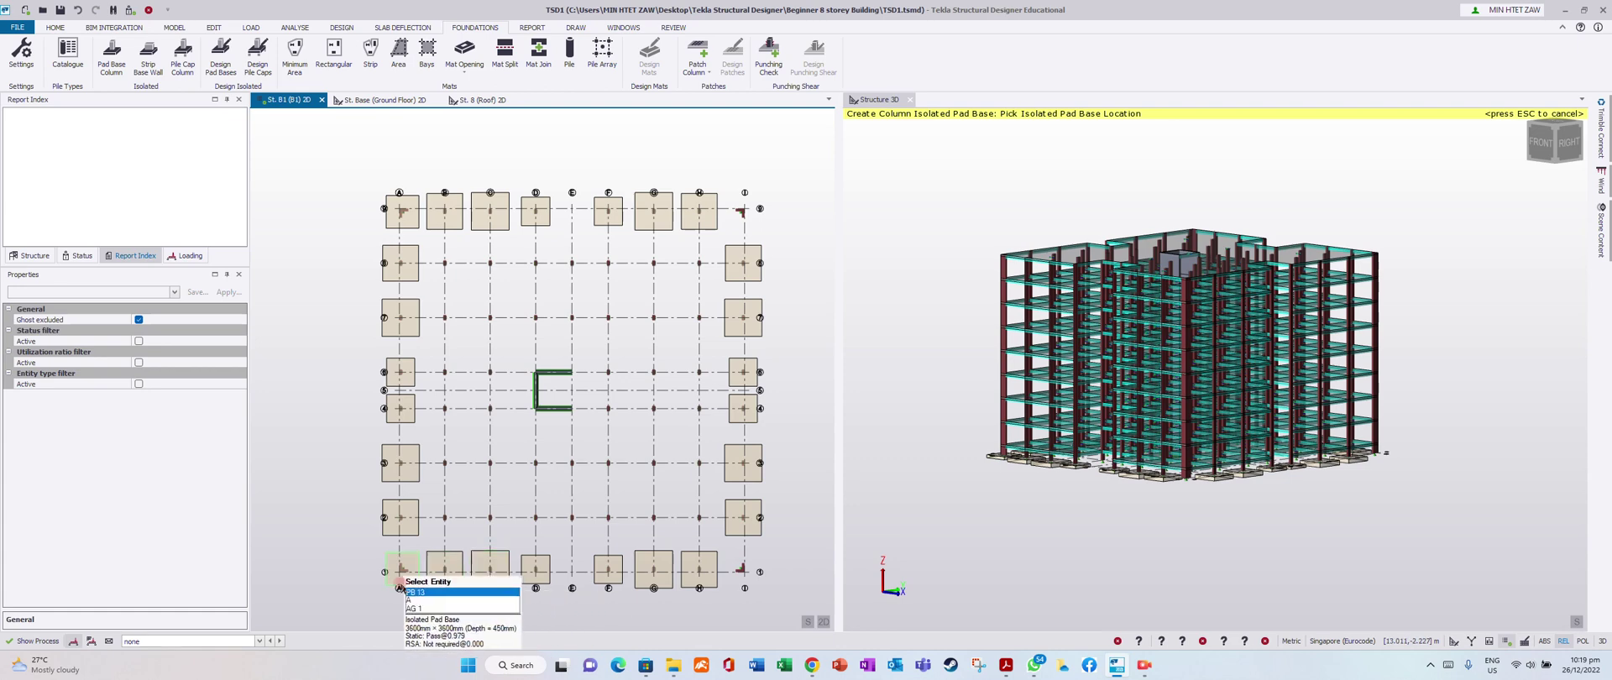
click(400, 579)
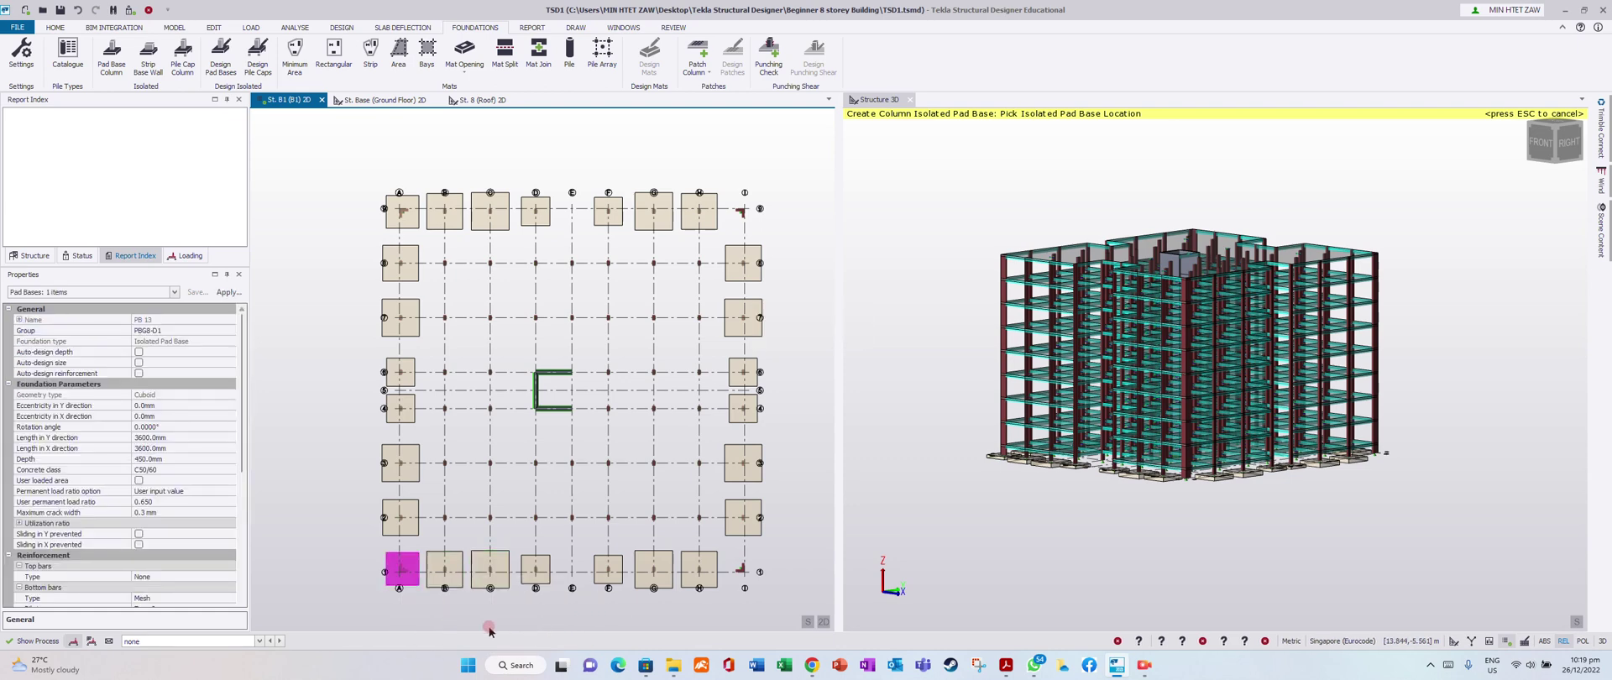
key(Delete)
click(402, 212)
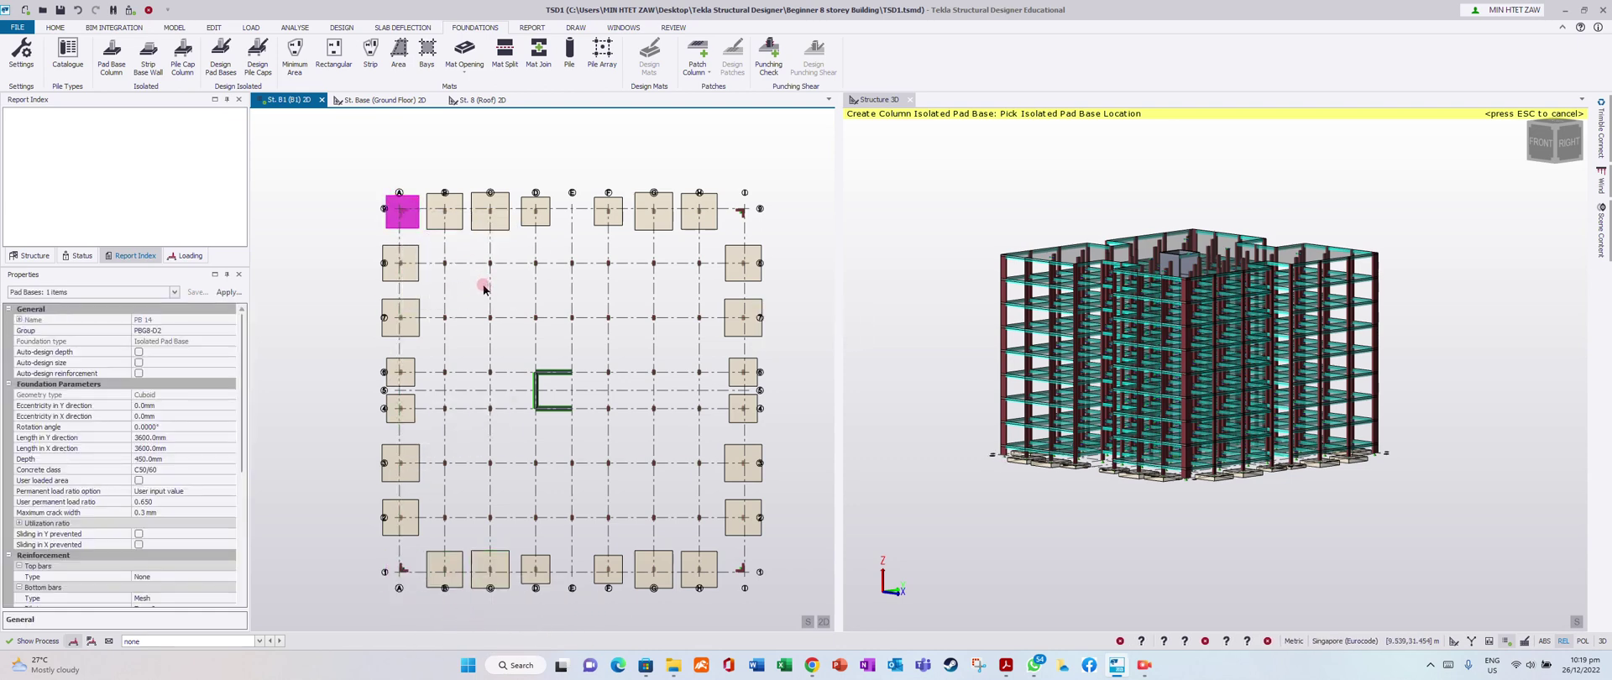
key(Delete)
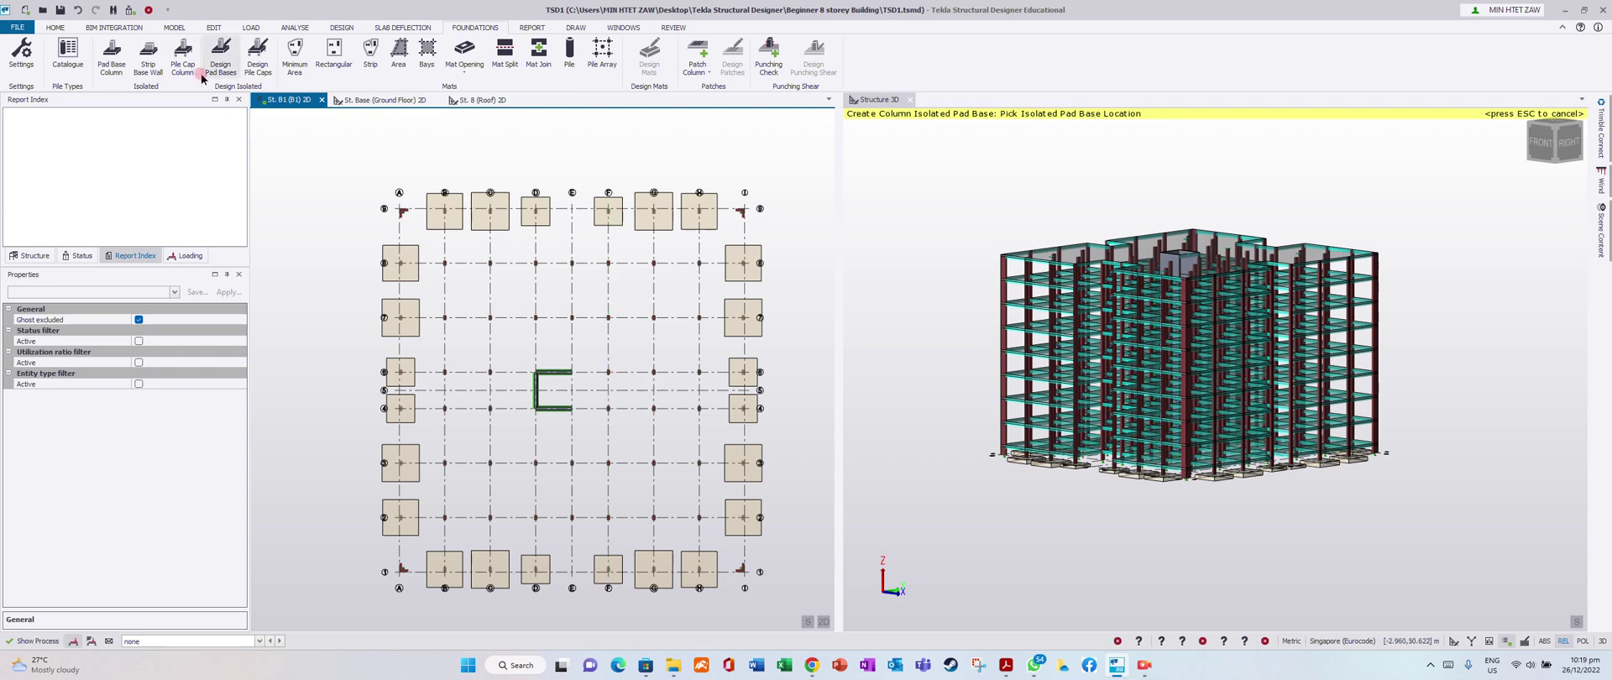
click(595, 346)
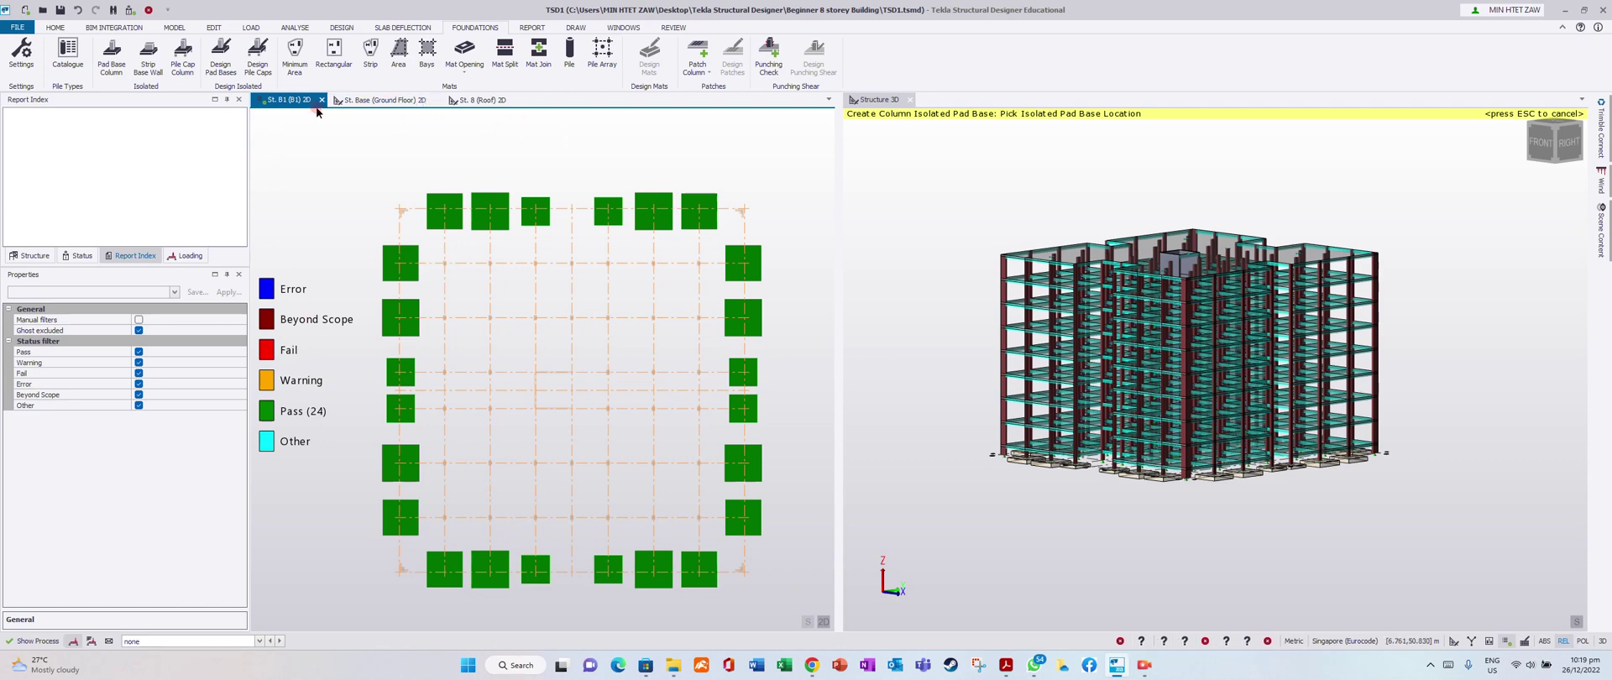
Switch the B1 plan's foundation display from design status to utilisation ratio.
right_click(289, 101)
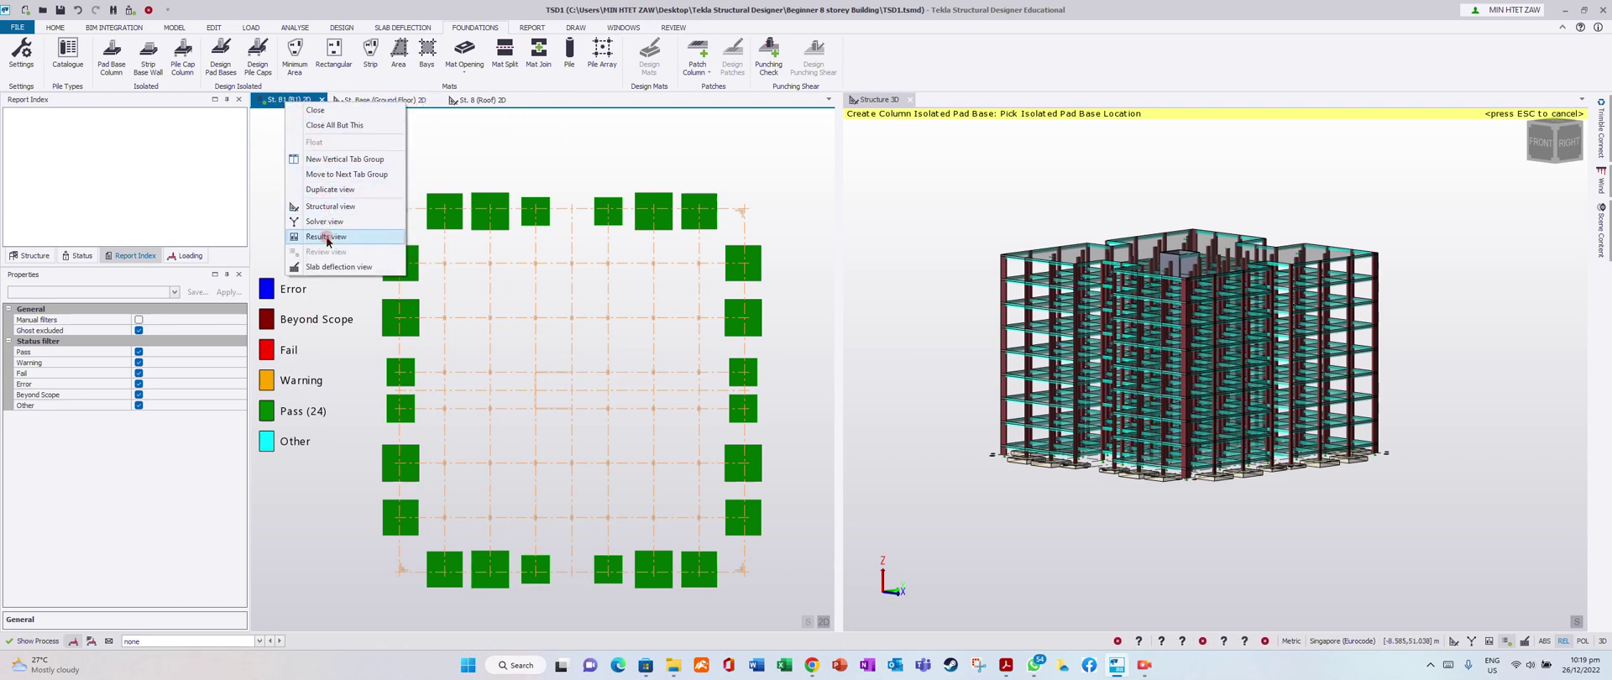
click(571, 149)
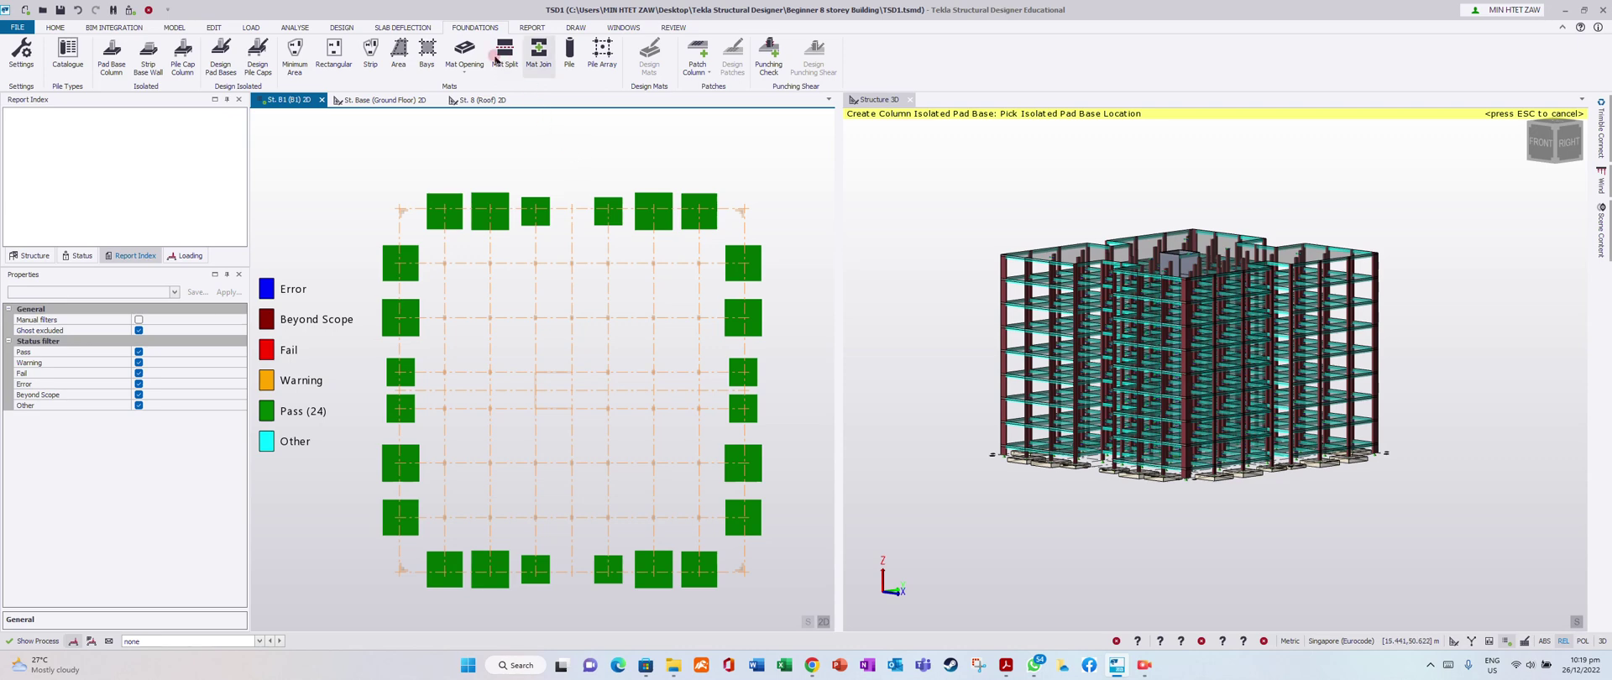
click(674, 27)
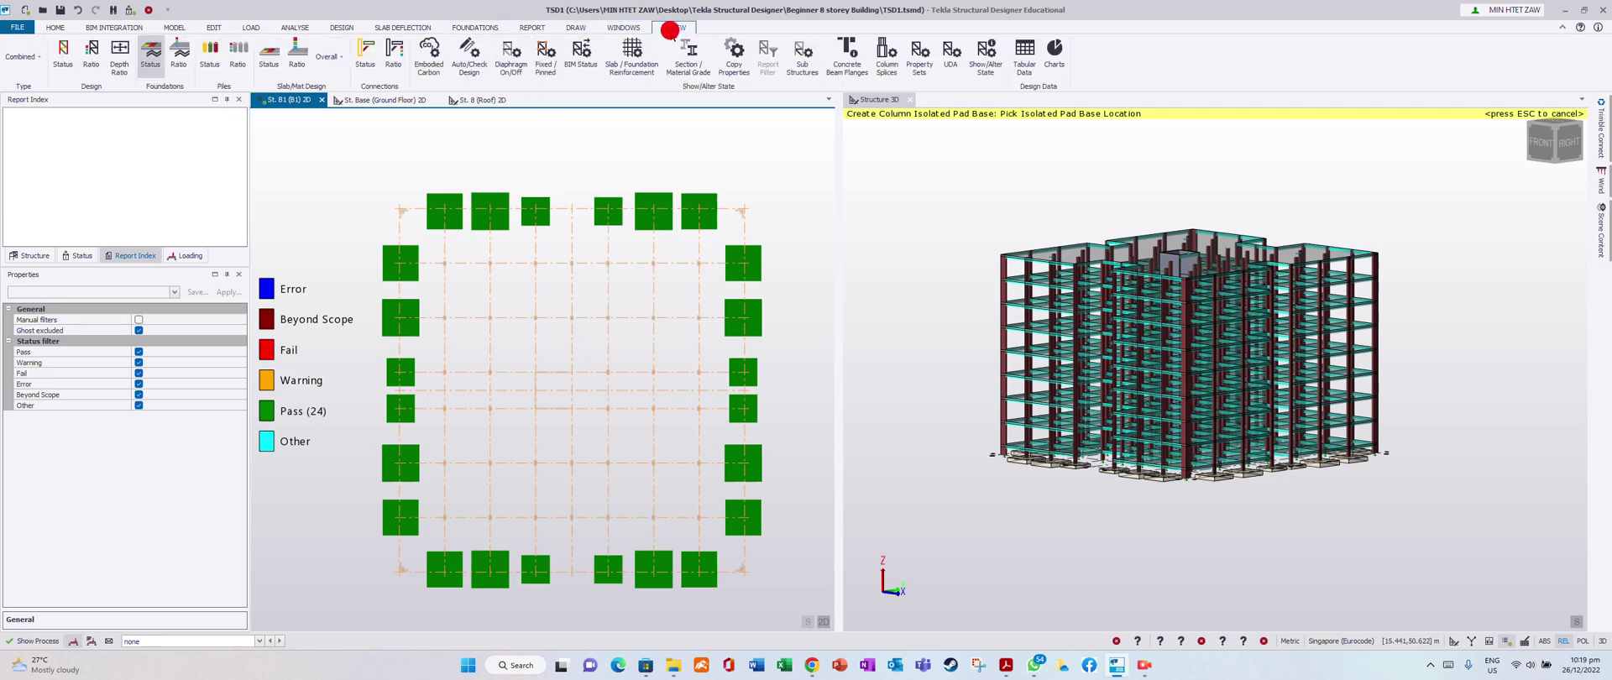
right_click(300, 99)
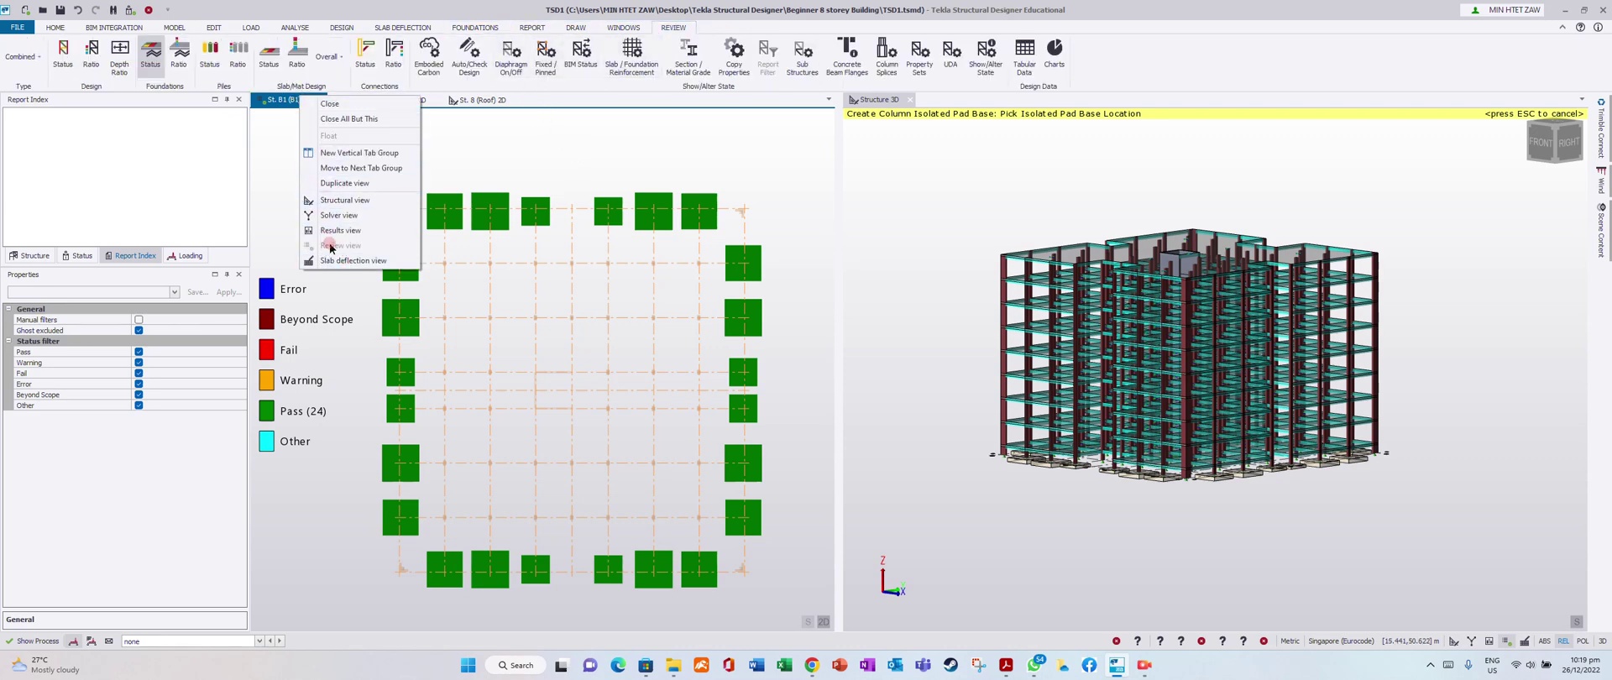
click(683, 31)
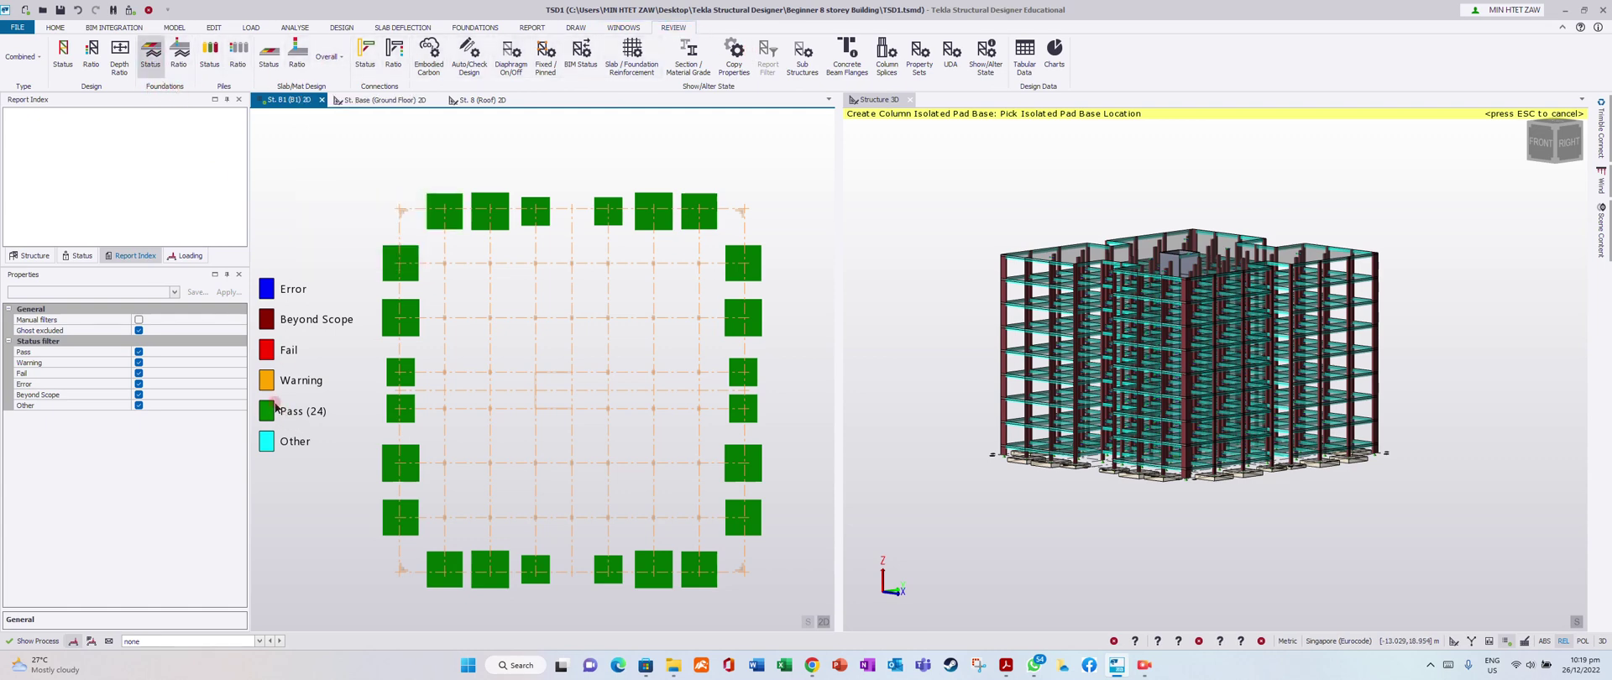
click(179, 56)
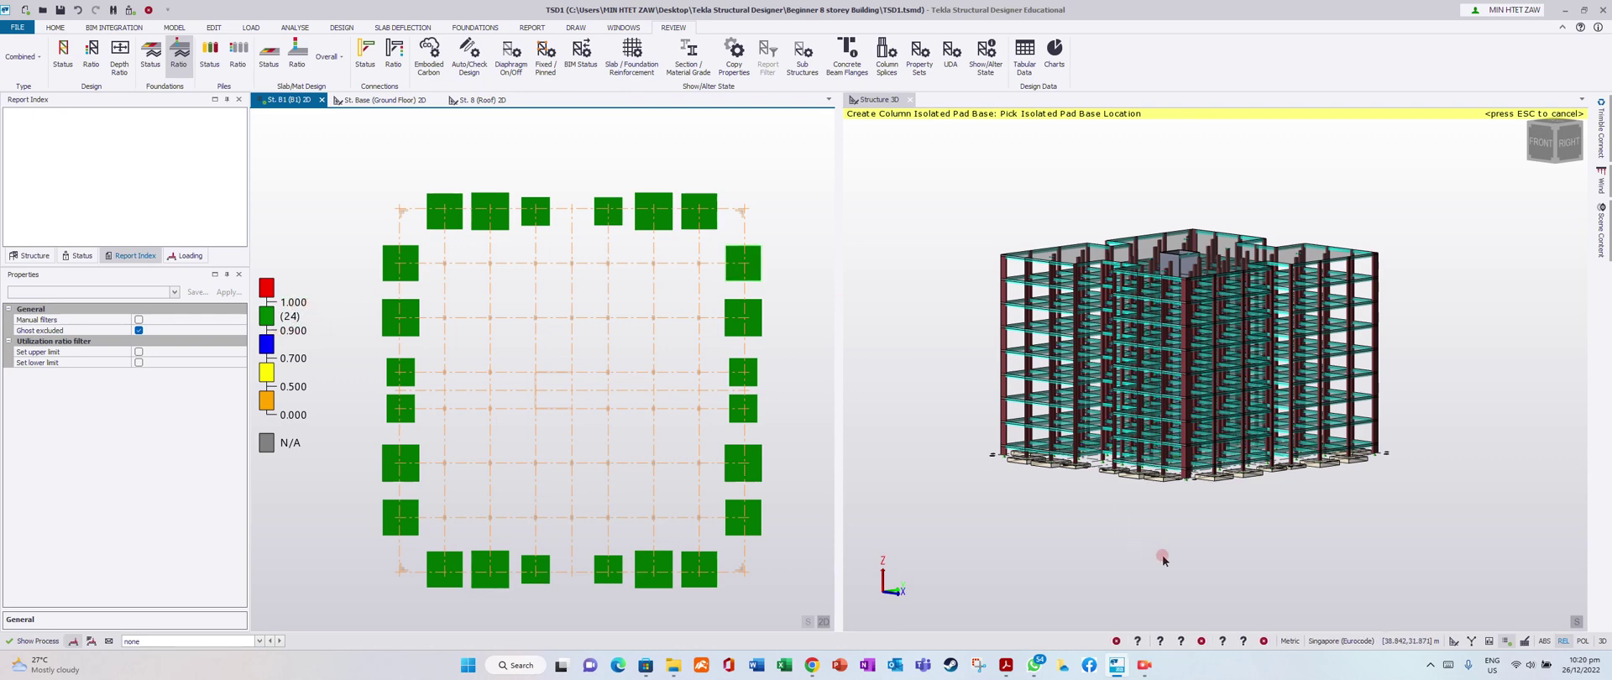
middle_drag(1192, 547, 916, 219)
Set the 3D view to Review view and display Foundations Status, then Foundations Ratio.
right_click(895, 102)
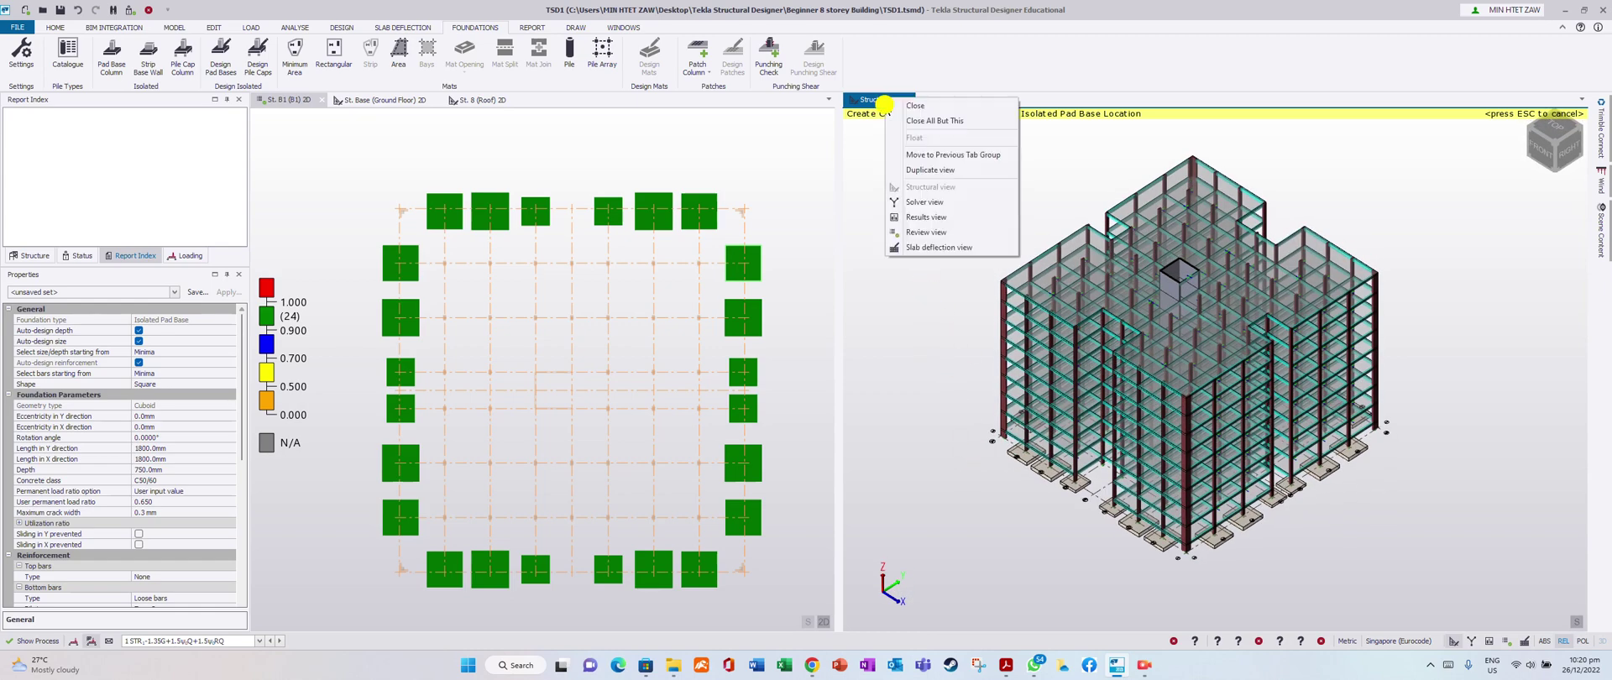
click(927, 233)
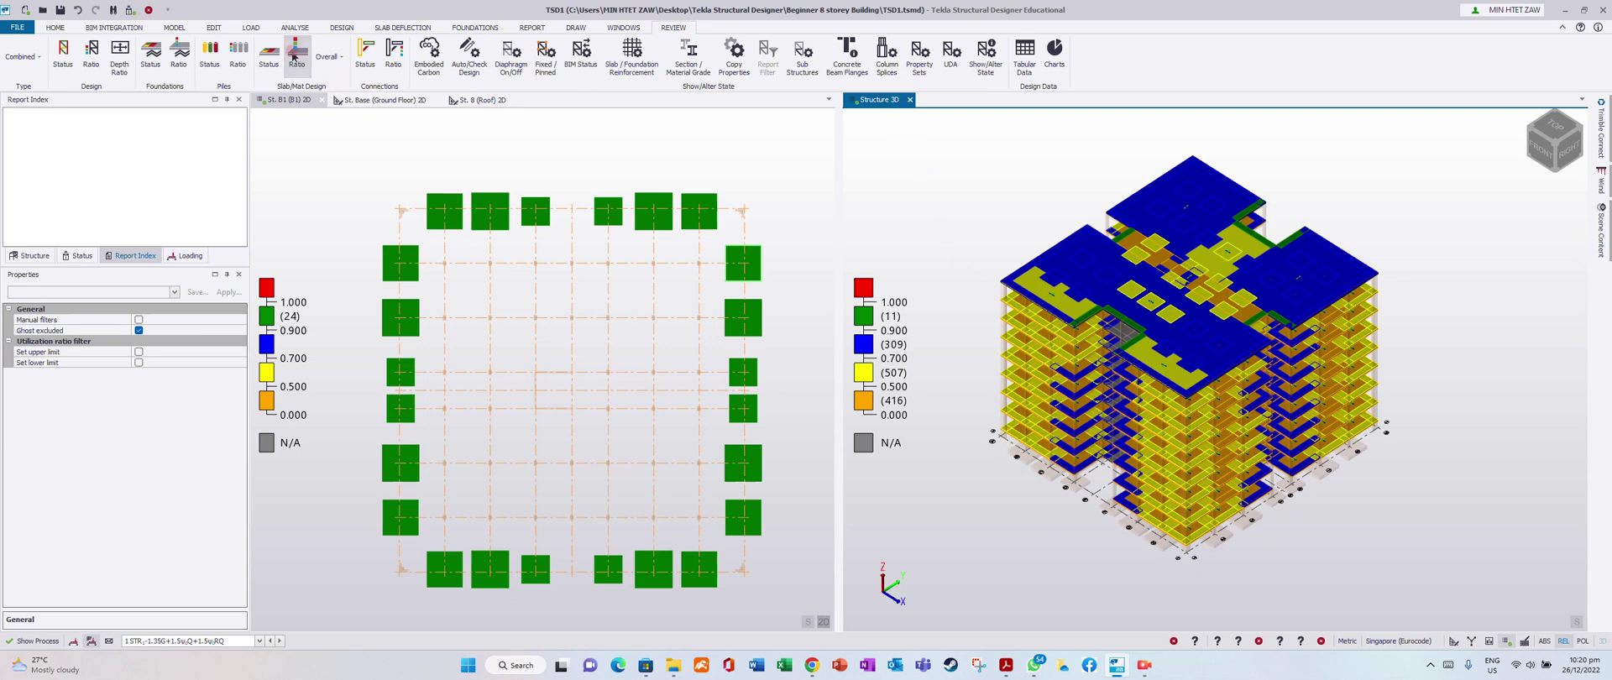
click(151, 57)
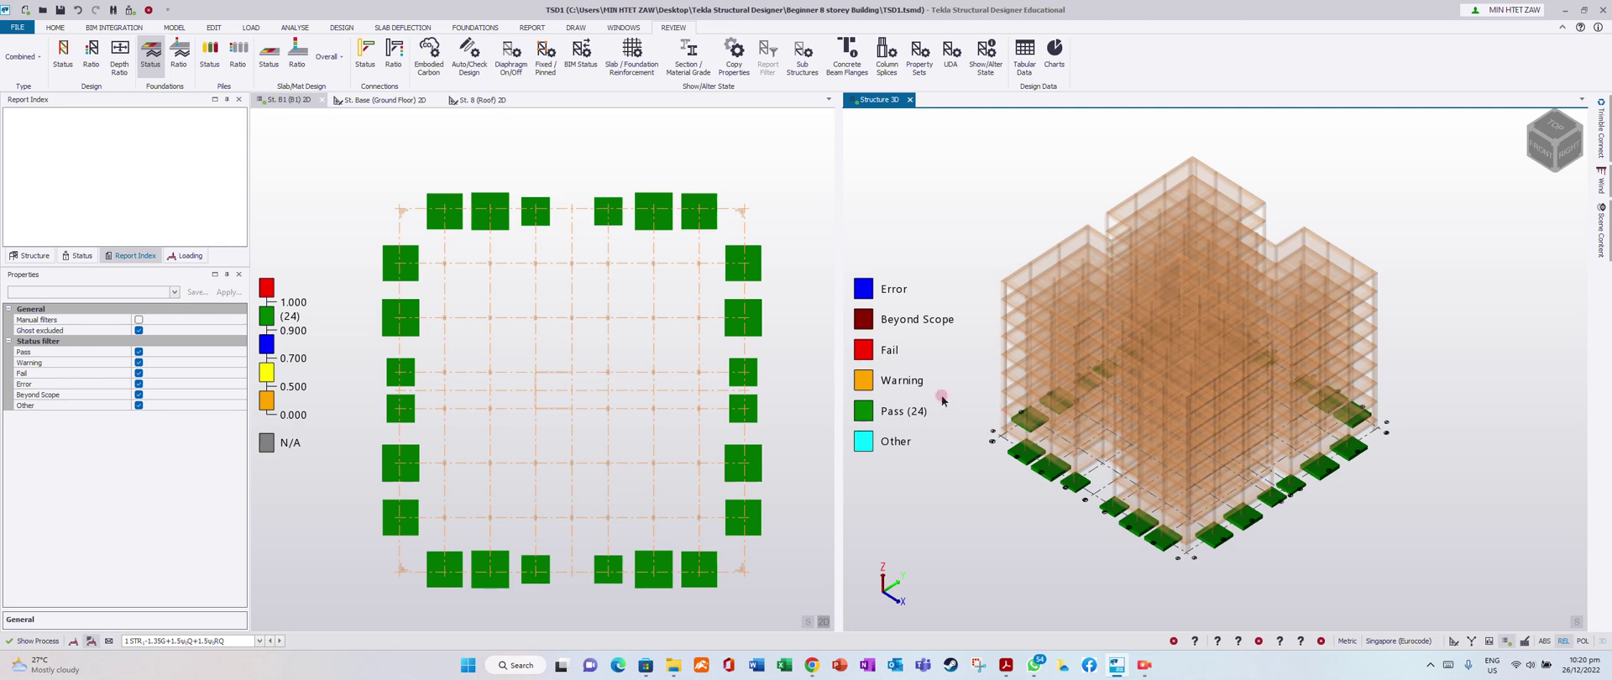
click(179, 57)
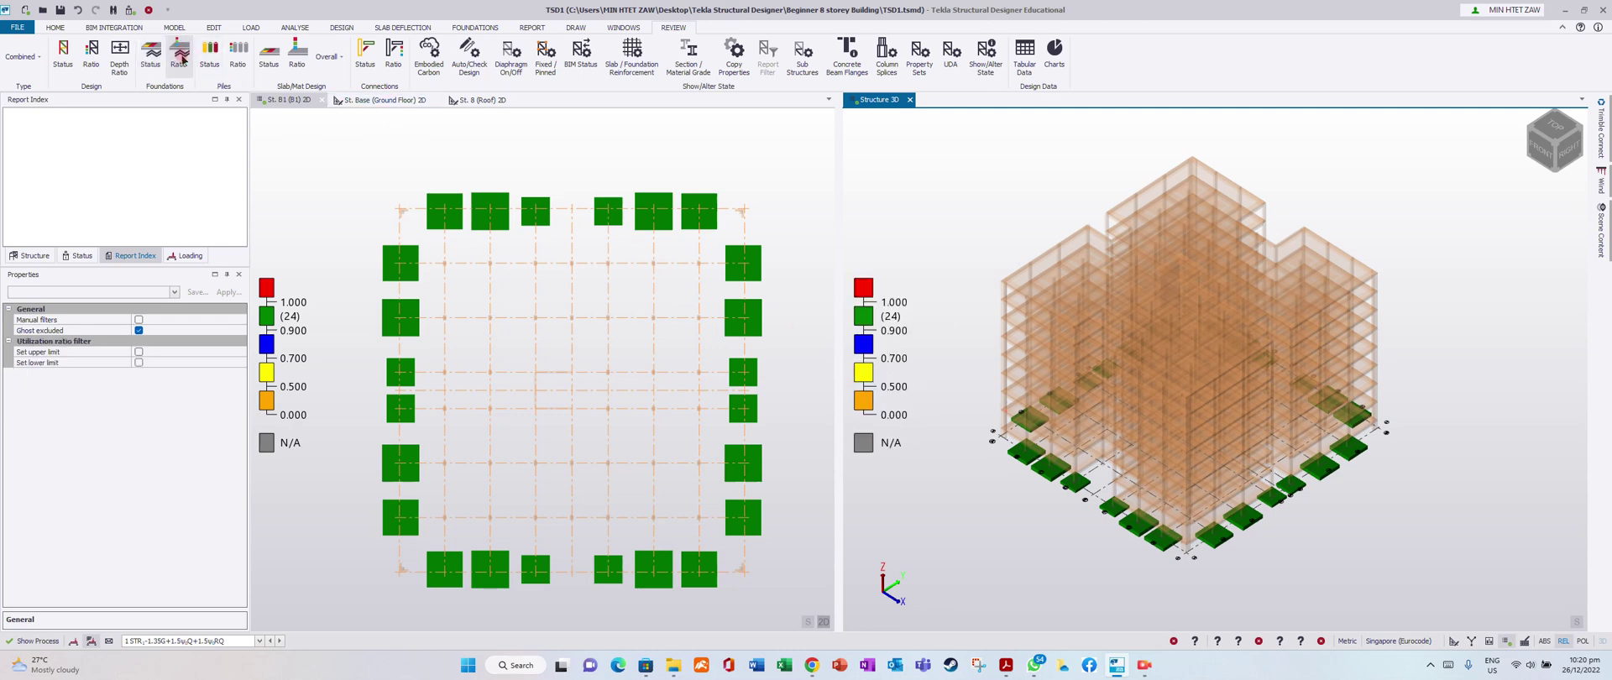
click(671, 265)
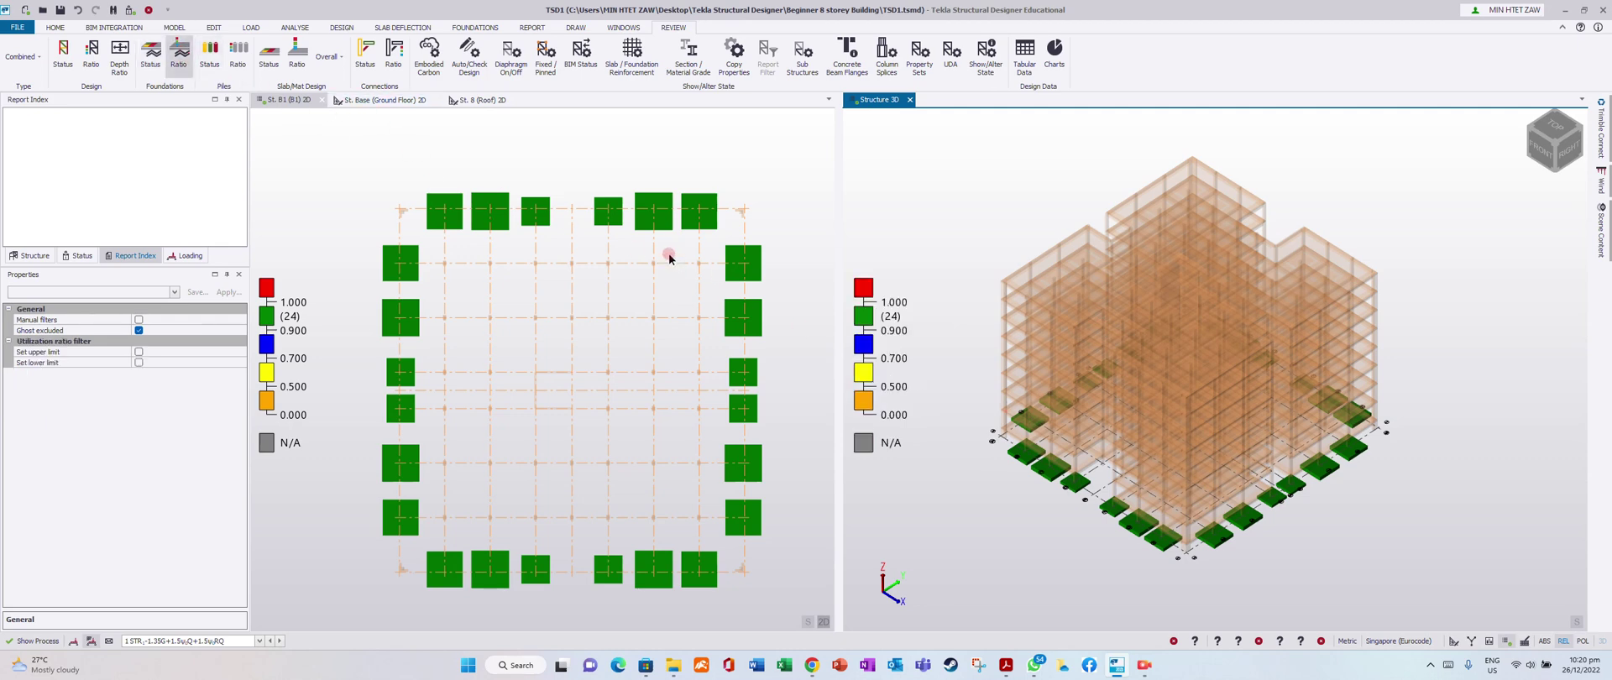